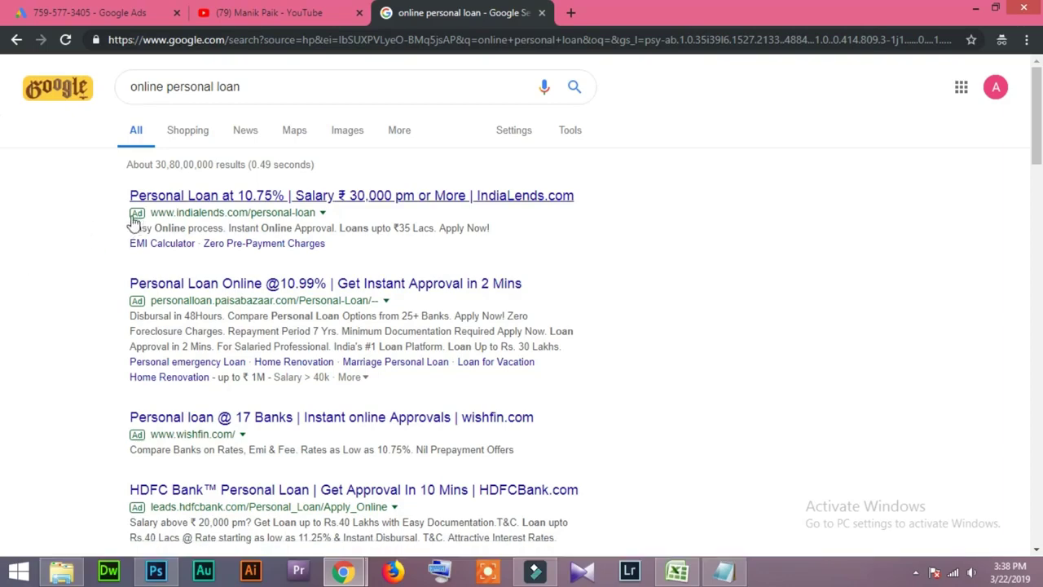
Step: Examine the ads and organic listings in the Google results for "online personal loan"
{"action": "scroll", "coordinate": [45, 311], "scroll_direction": "down", "scroll_amount": 6}
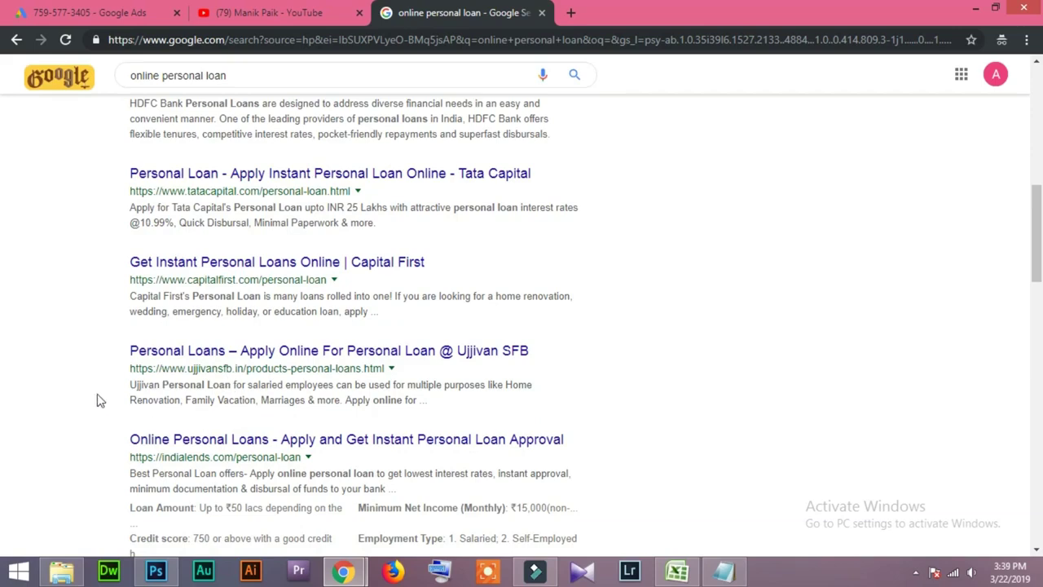
{"action": "scroll", "coordinate": [104, 402], "scroll_direction": "up", "scroll_amount": 6}
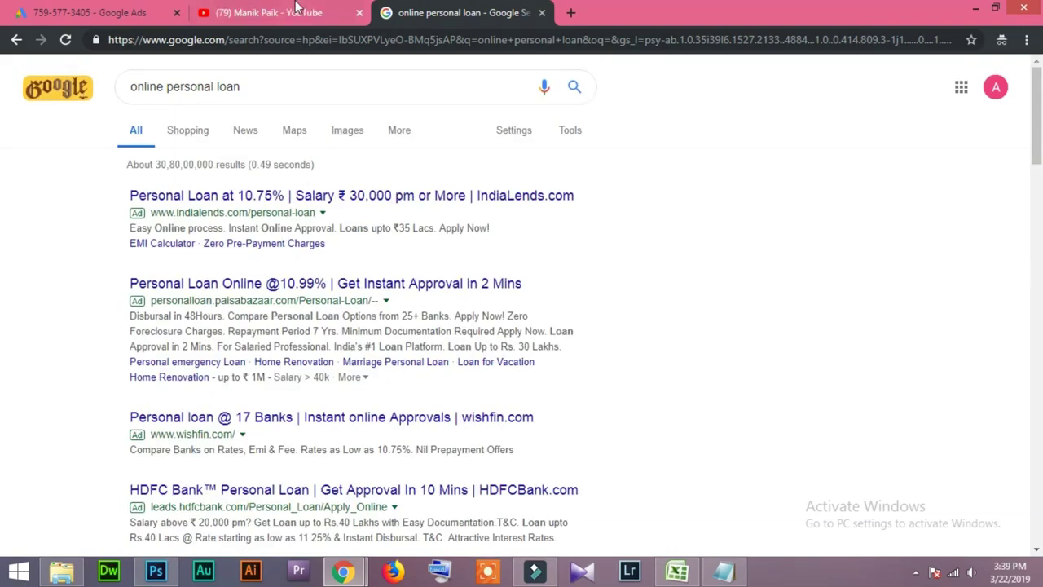
{"action": "left_click", "coordinate": [269, 12]}
{"action": "left_click", "coordinate": [61, 7]}
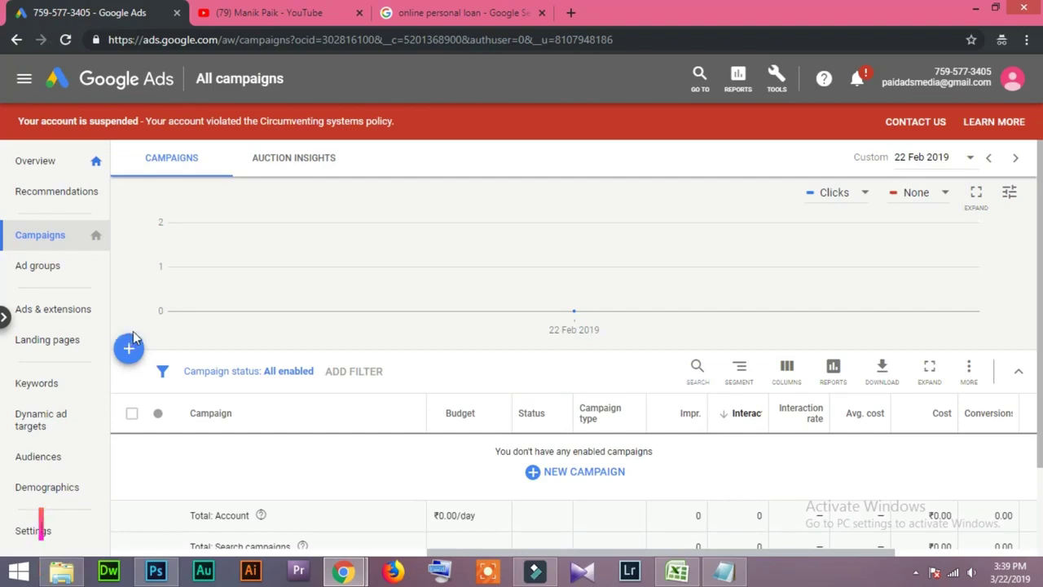
{"action": "left_click", "coordinate": [440, 13]}
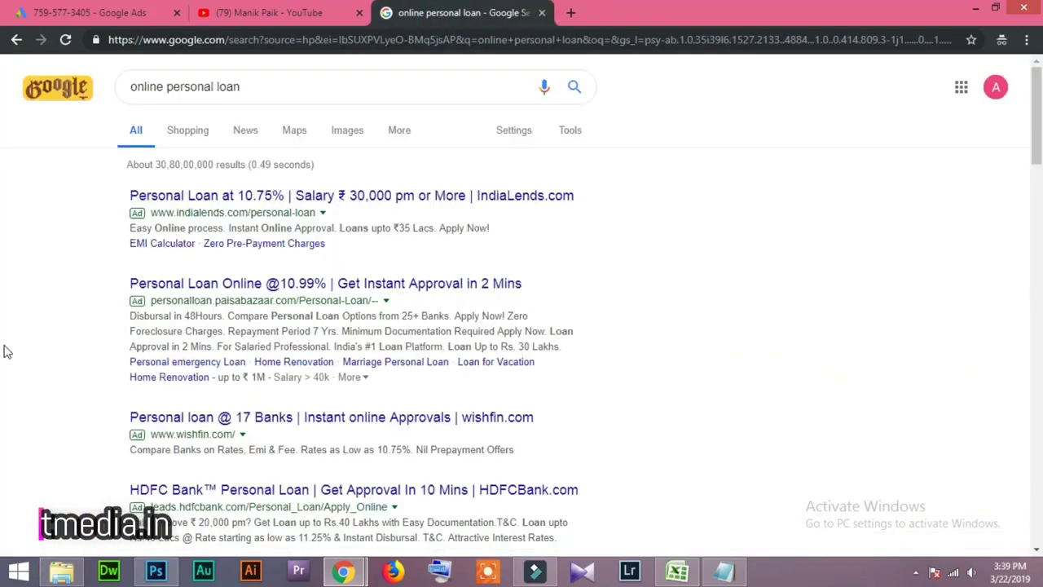
{"action": "left_click_drag", "start_coordinate": [284, 86], "coordinate": [131, 84]}
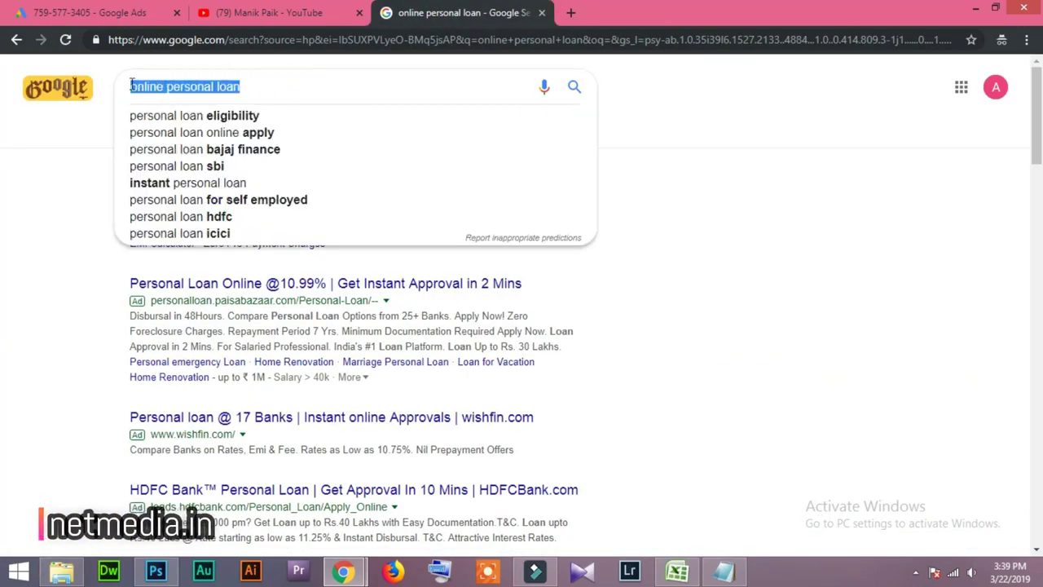
{"action": "left_click", "coordinate": [2, 318]}
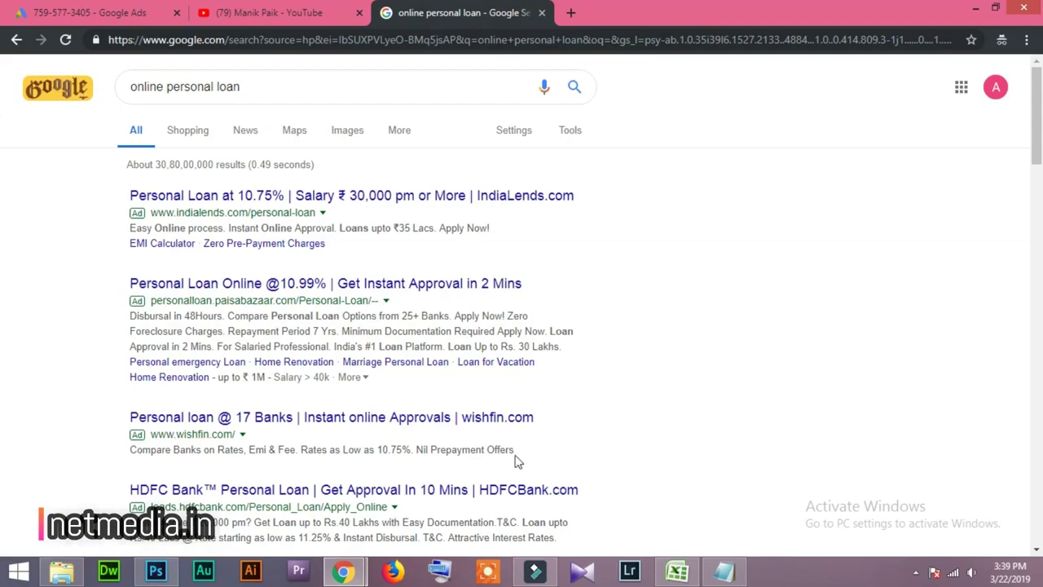
Step: Review the Ad Group notes in Notepad covering keywords, text ads, landing pages and the importance of ad groups
{"action": "left_click", "coordinate": [728, 574]}
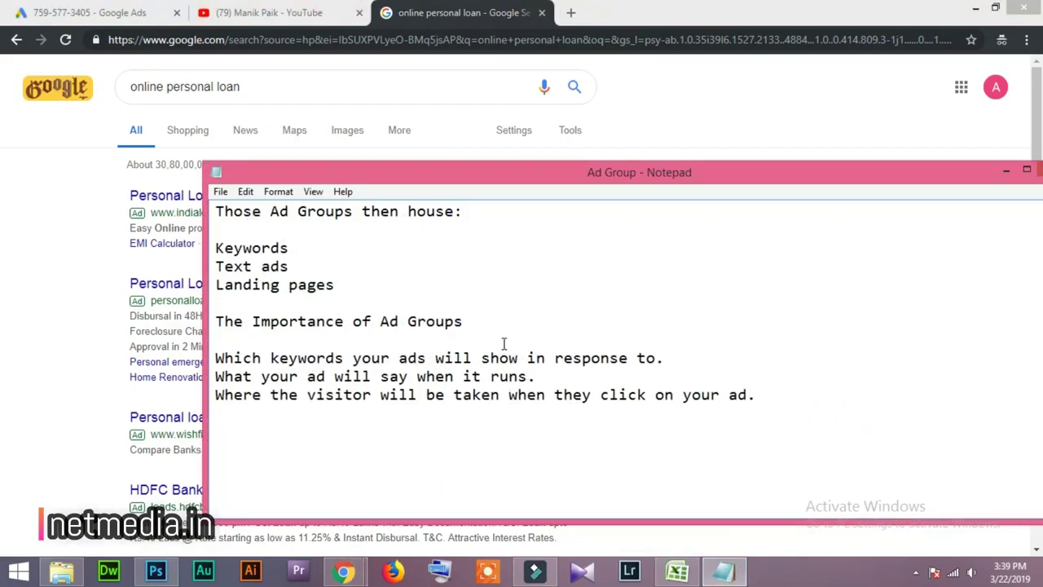
{"action": "left_click_drag", "start_coordinate": [546, 171], "coordinate": [543, 228]}
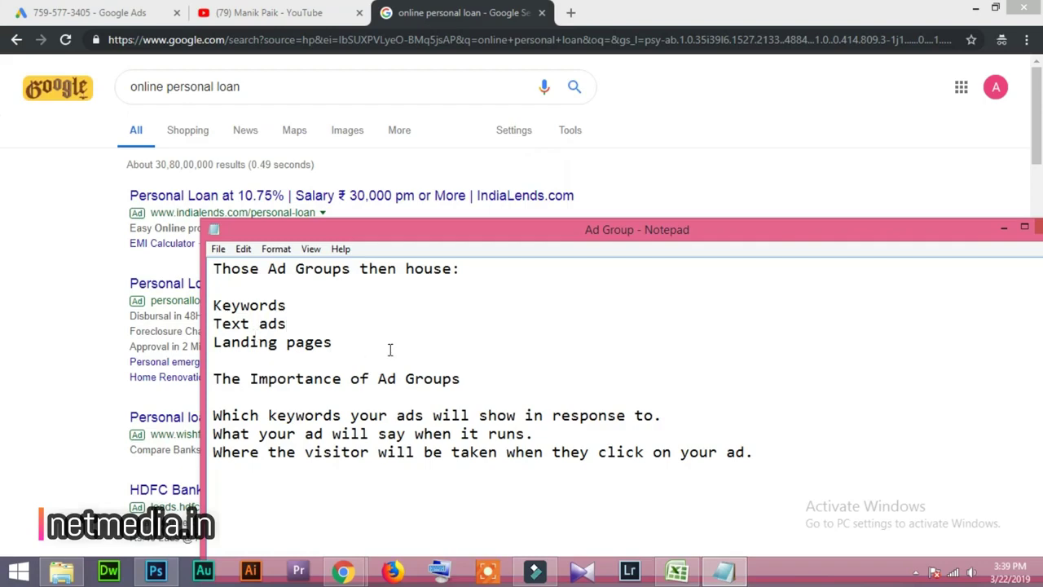
{"action": "left_click_drag", "start_coordinate": [352, 348], "coordinate": [215, 306]}
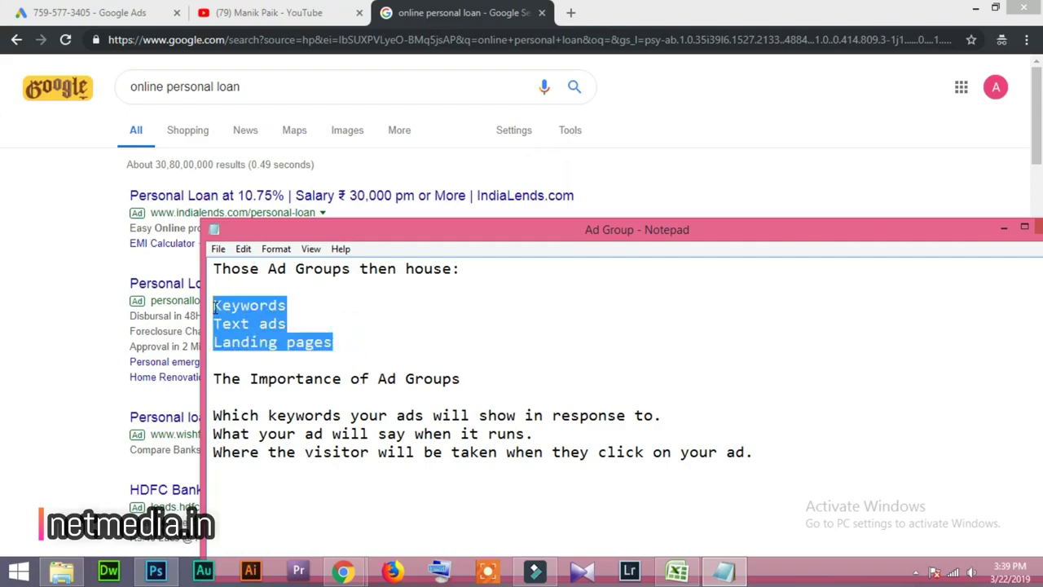
{"action": "left_click", "coordinate": [305, 321]}
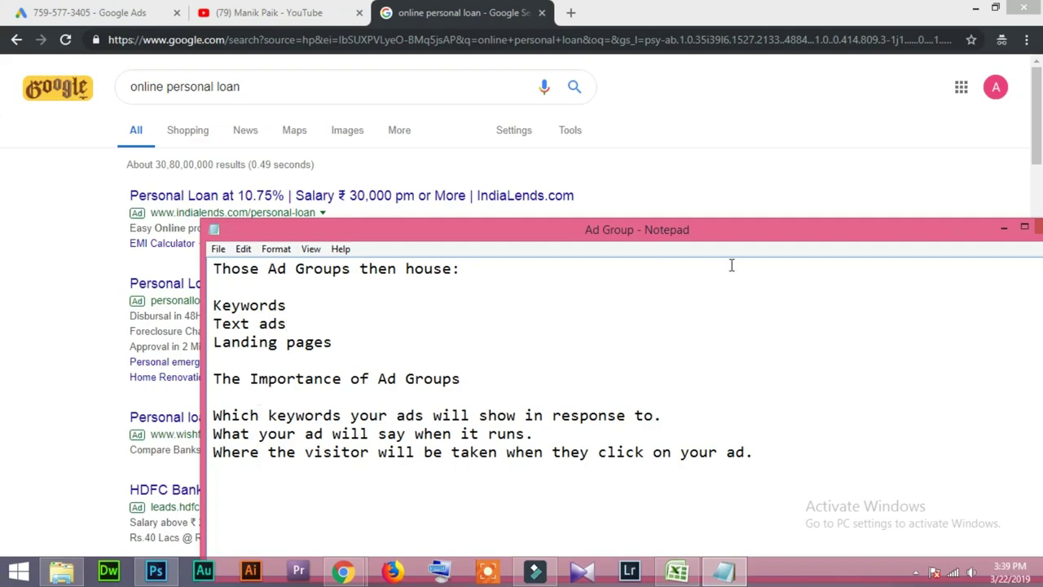
{"action": "left_click_drag", "start_coordinate": [696, 235], "coordinate": [560, 227]}
{"action": "left_click_drag", "start_coordinate": [208, 334], "coordinate": [78, 297]}
{"action": "left_click", "coordinate": [666, 366]}
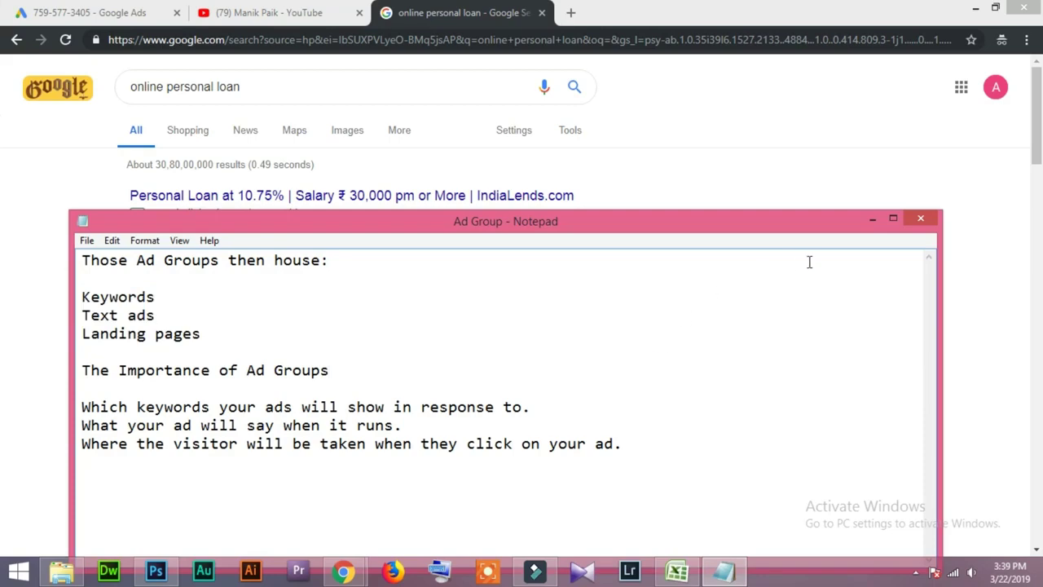
{"action": "left_click", "coordinate": [872, 219]}
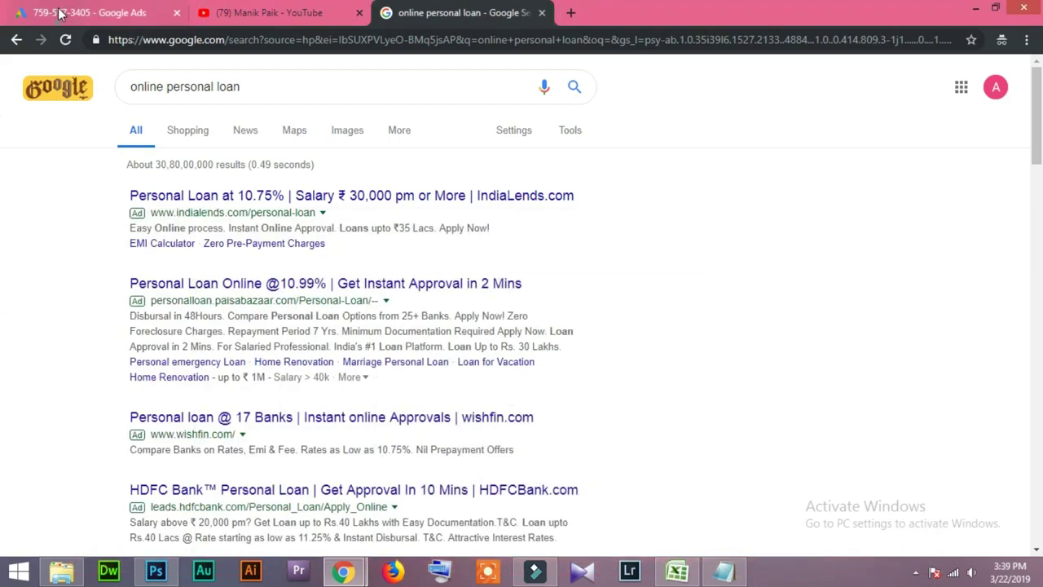
Step: In Google Ads, start a new campaign without a goal's guidance and choose Search as the campaign type
{"action": "left_click", "coordinate": [90, 13]}
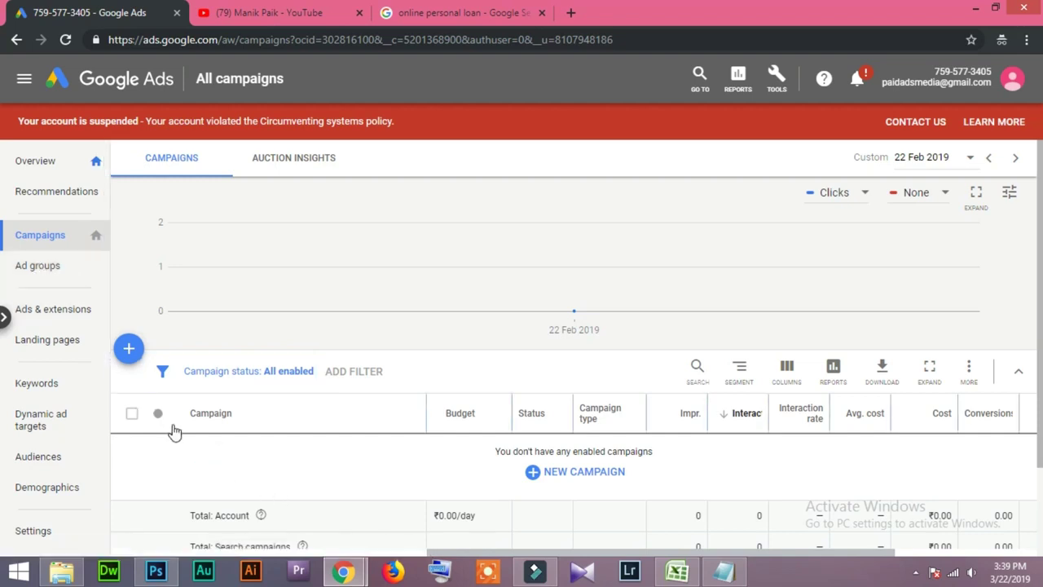
{"action": "left_click", "coordinate": [129, 350]}
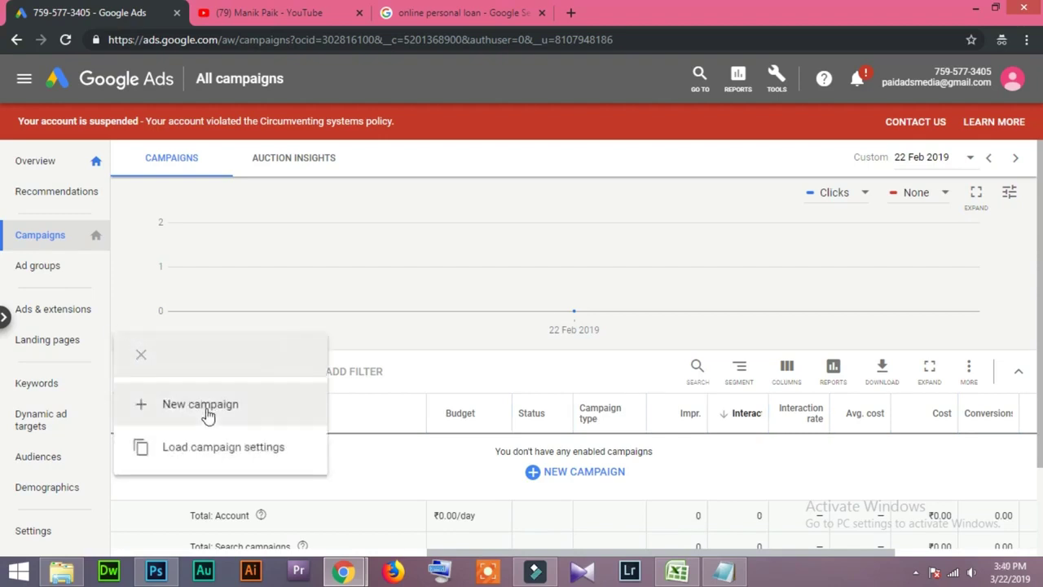
{"action": "left_click", "coordinate": [203, 405]}
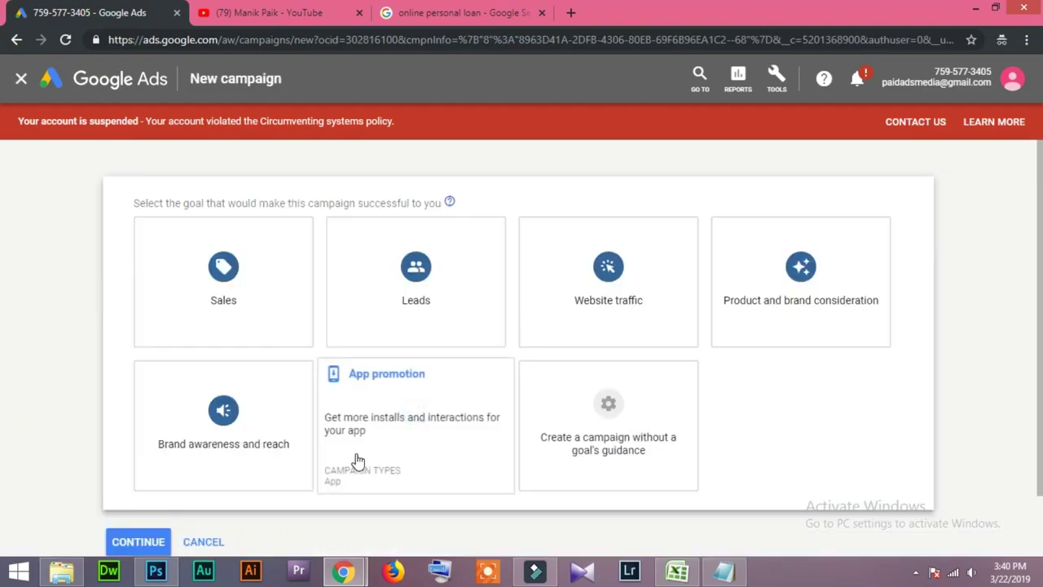
{"action": "scroll", "coordinate": [418, 407], "scroll_direction": "down", "scroll_amount": 1}
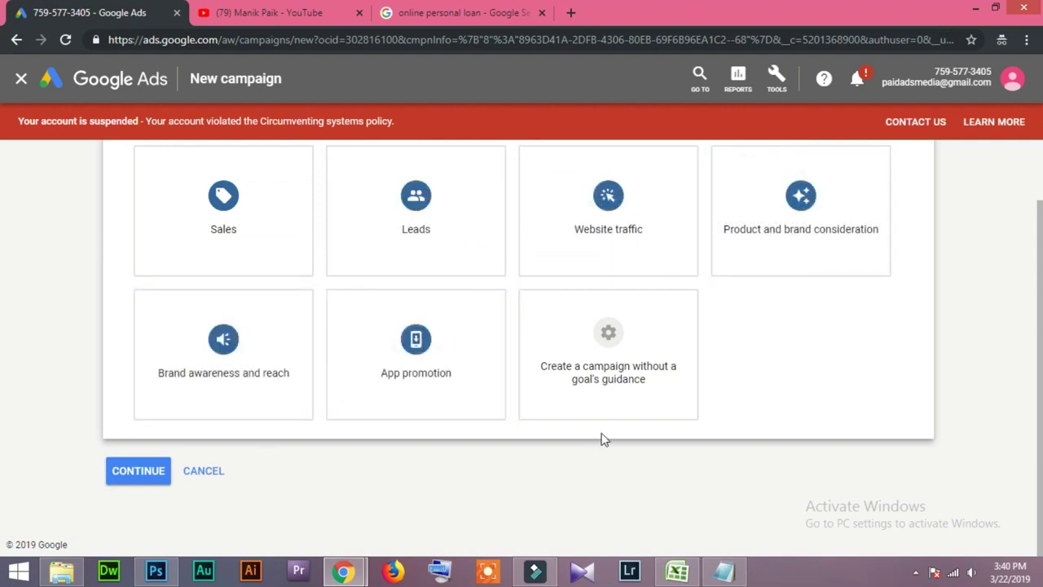
{"action": "left_click", "coordinate": [595, 328]}
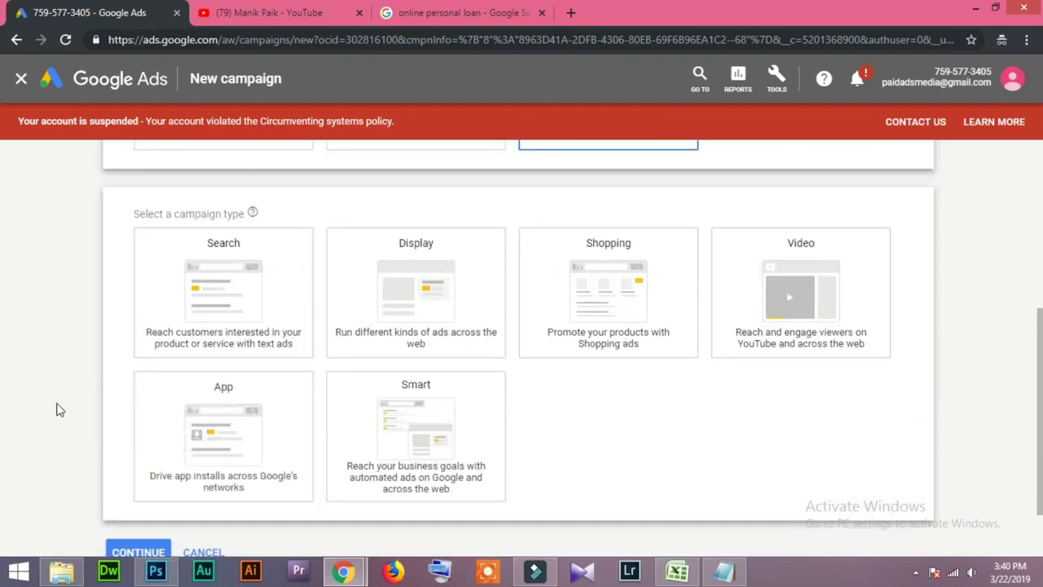
{"action": "left_click", "coordinate": [220, 296]}
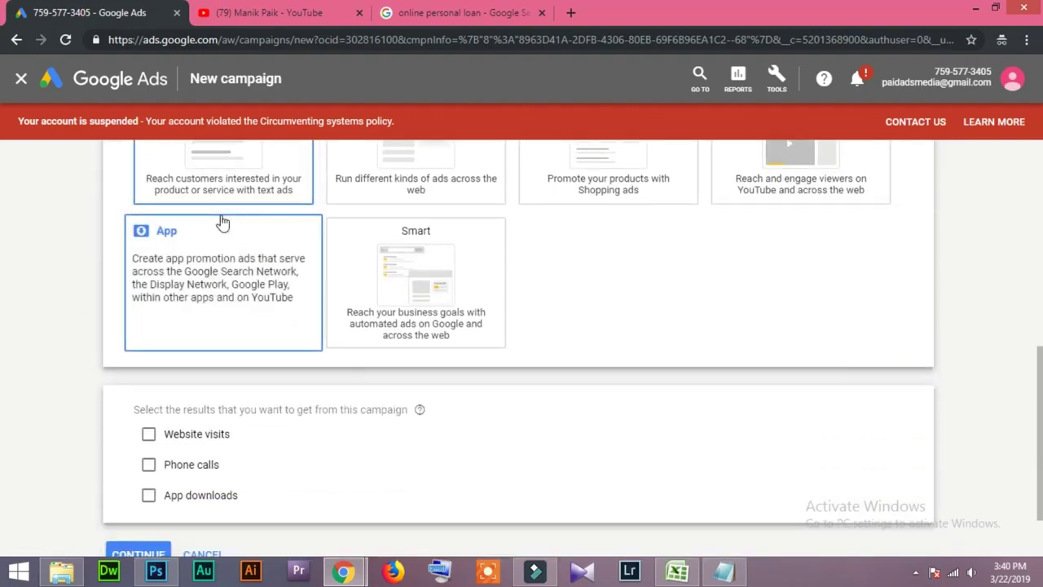
{"action": "scroll", "coordinate": [136, 272], "scroll_direction": "up", "scroll_amount": 1}
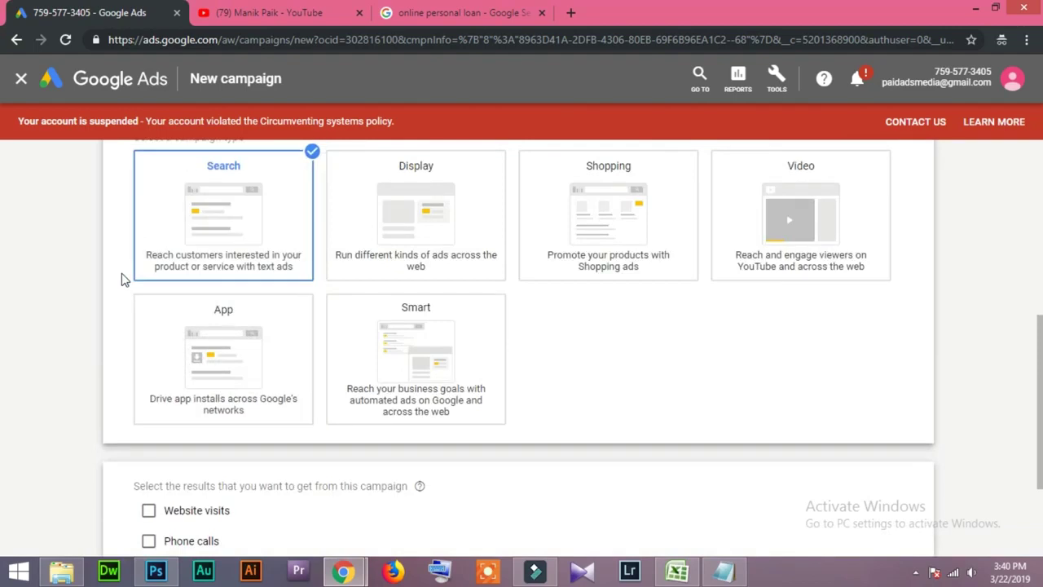
{"action": "scroll", "coordinate": [65, 302], "scroll_direction": "down", "scroll_amount": 2}
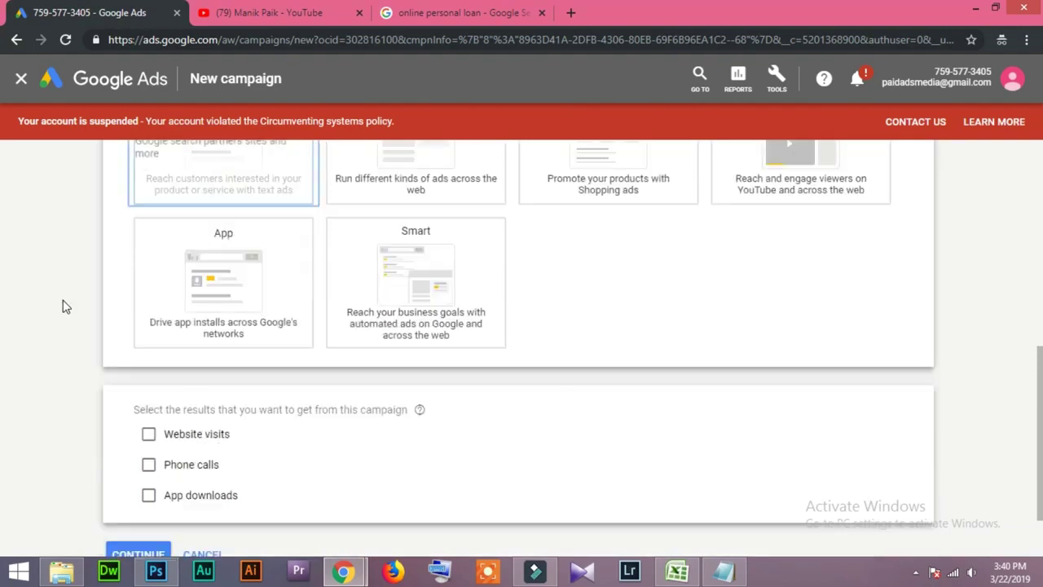
{"action": "left_click", "coordinate": [148, 360]}
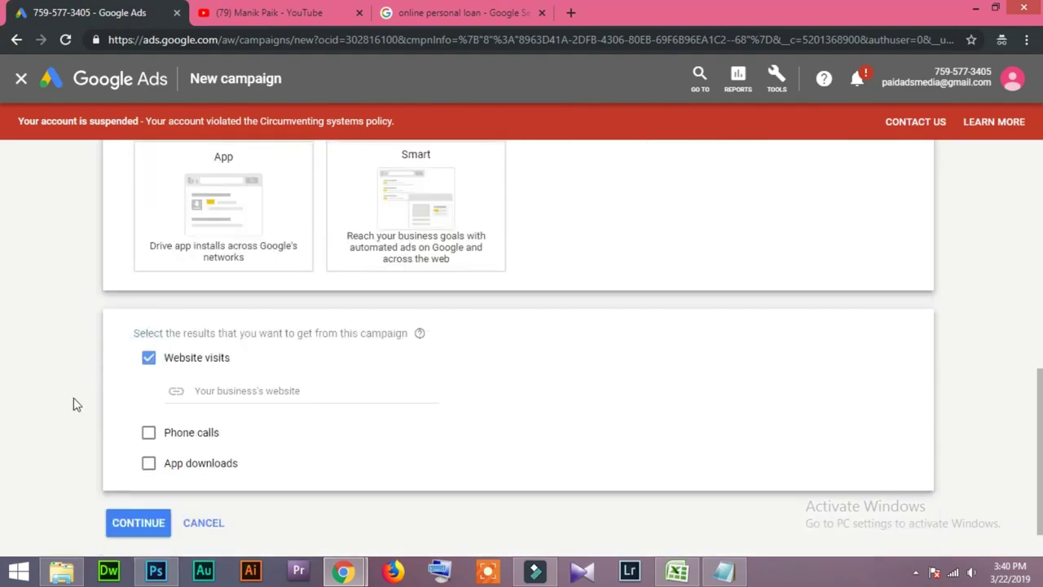
{"action": "left_click", "coordinate": [277, 391]}
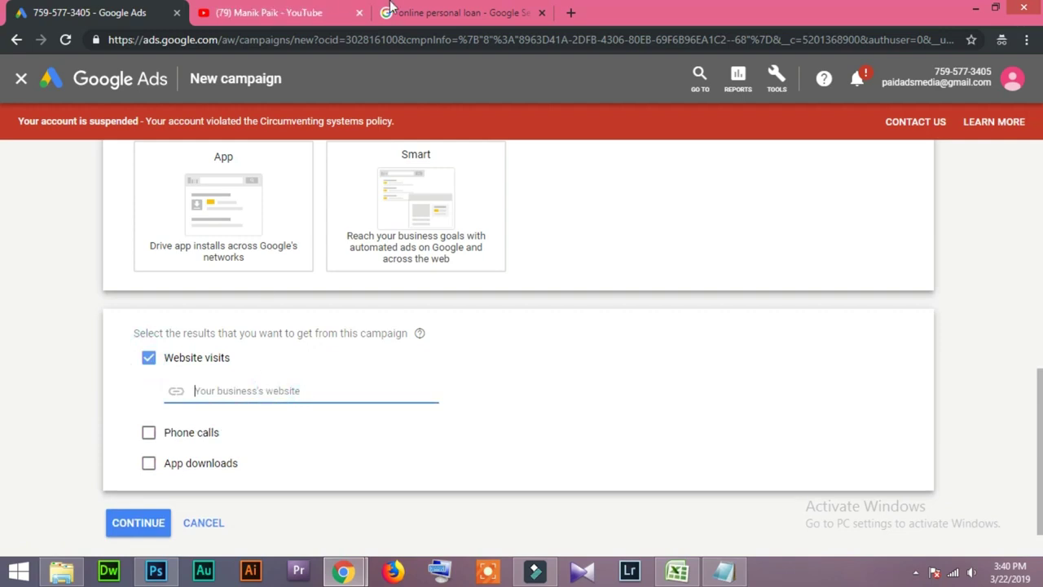
{"action": "left_click", "coordinate": [389, 10]}
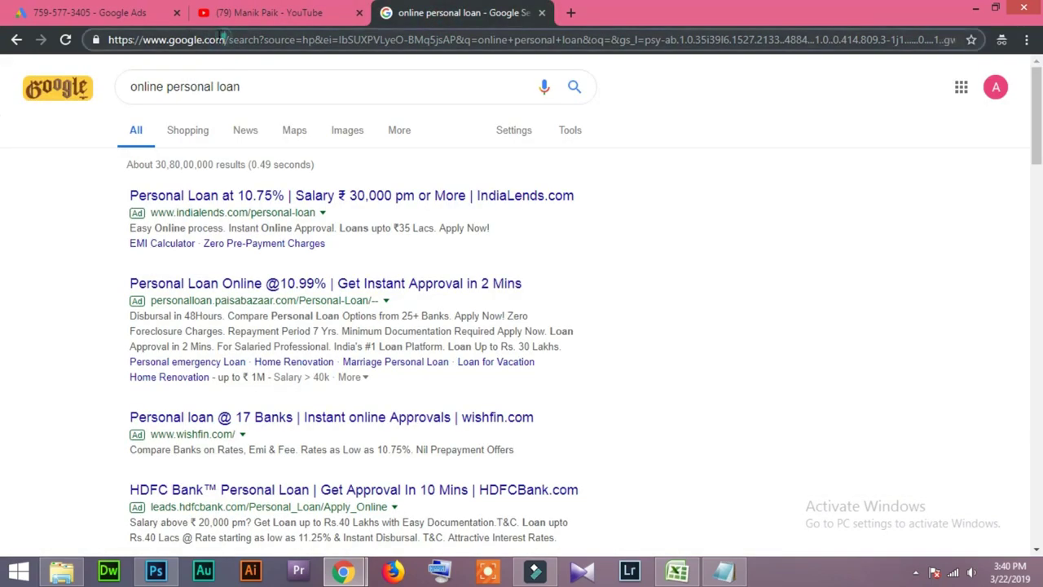
{"action": "left_click_drag", "start_coordinate": [225, 39], "coordinate": [109, 39]}
{"action": "key", "text": "ctrl+c"}
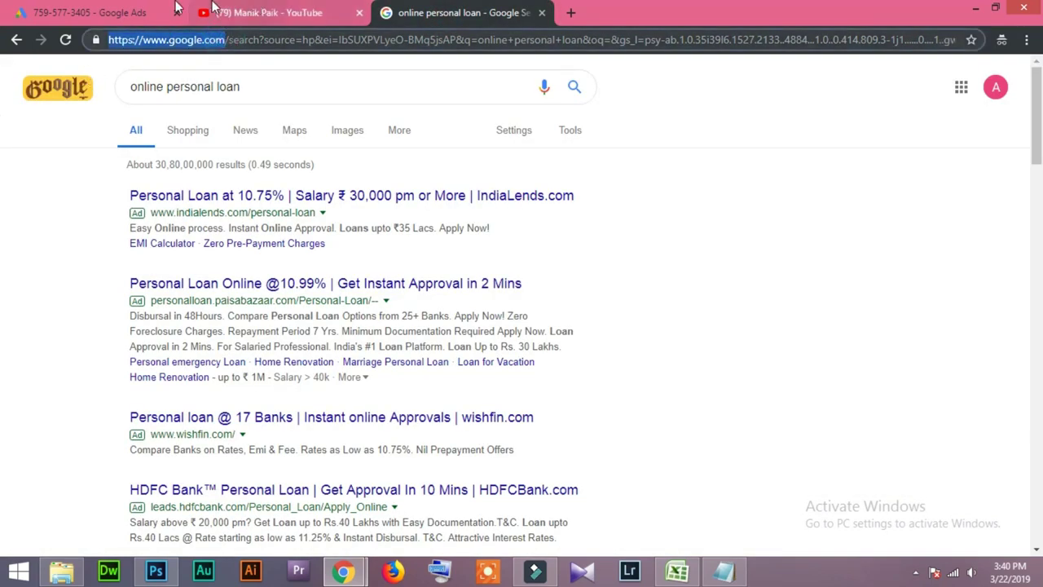
{"action": "left_click", "coordinate": [140, 14]}
{"action": "key", "text": "ctrl+v"}
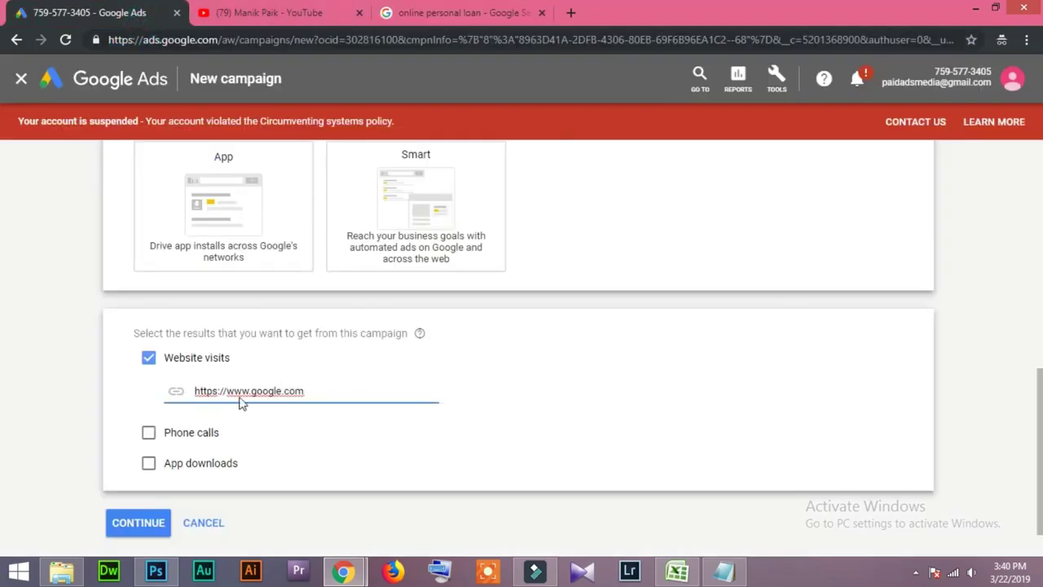
{"action": "left_click_drag", "start_coordinate": [315, 393], "coordinate": [253, 392]}
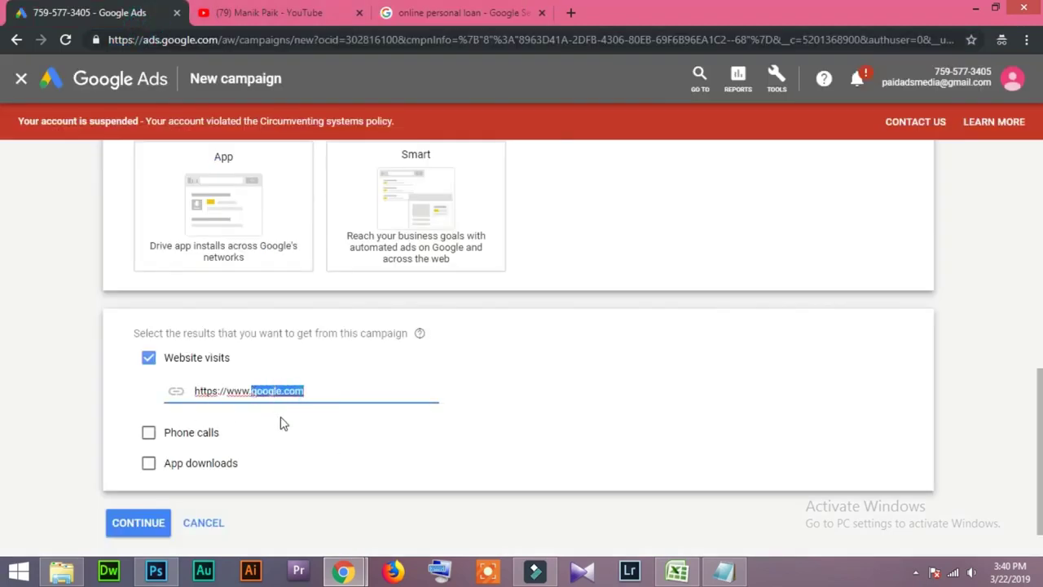
{"action": "key", "text": "BackSpace"}
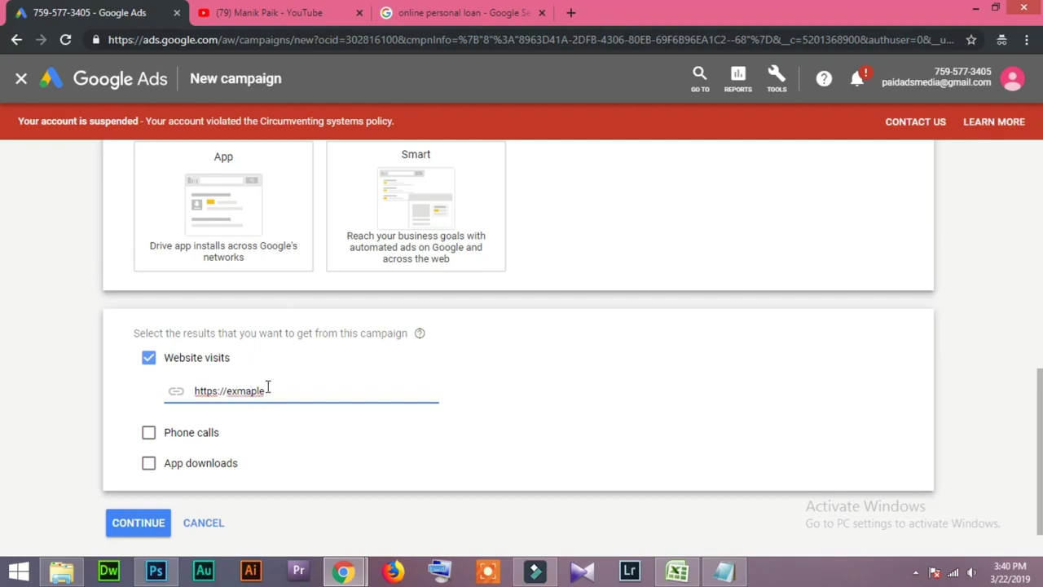
{"action": "left_click", "coordinate": [267, 393]}
{"action": "right_click", "coordinate": [247, 392]}
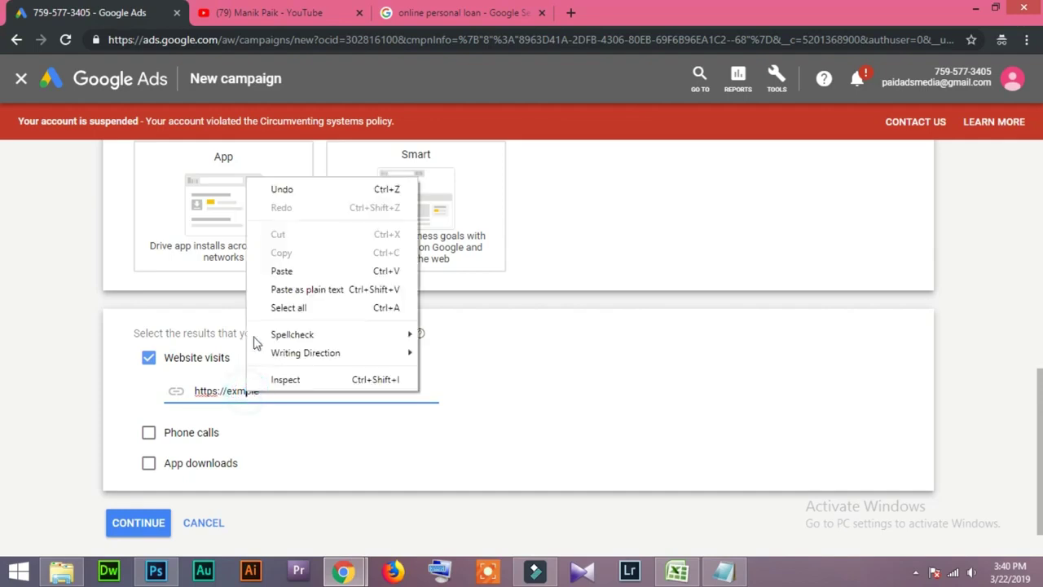
{"action": "left_click", "coordinate": [235, 390]}
{"action": "right_click", "coordinate": [236, 390]}
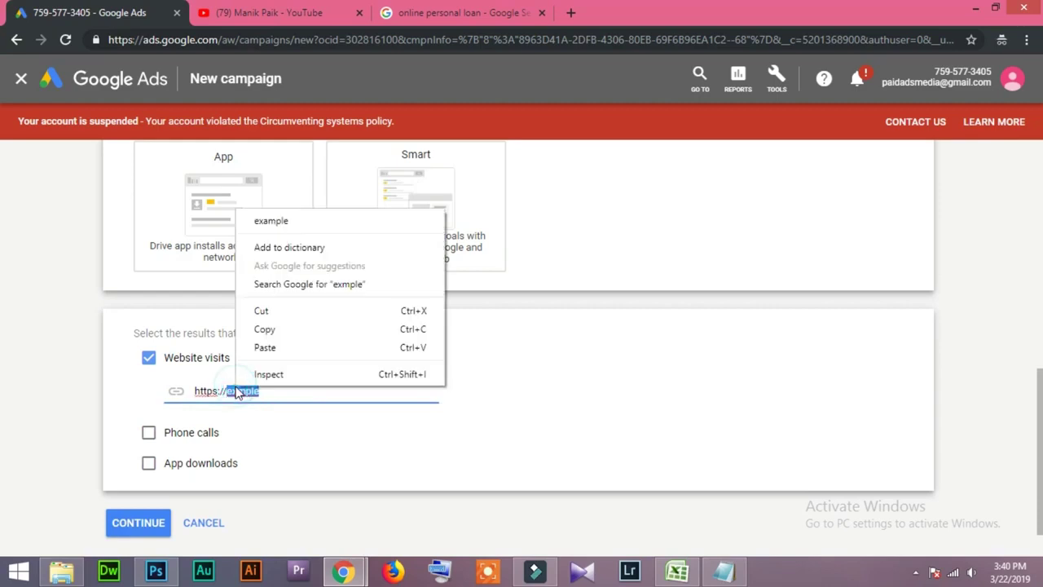
{"action": "left_click", "coordinate": [269, 221]}
{"action": "left_click", "coordinate": [272, 390]}
{"action": "type", "text": ".com"}
{"action": "left_click", "coordinate": [207, 375]}
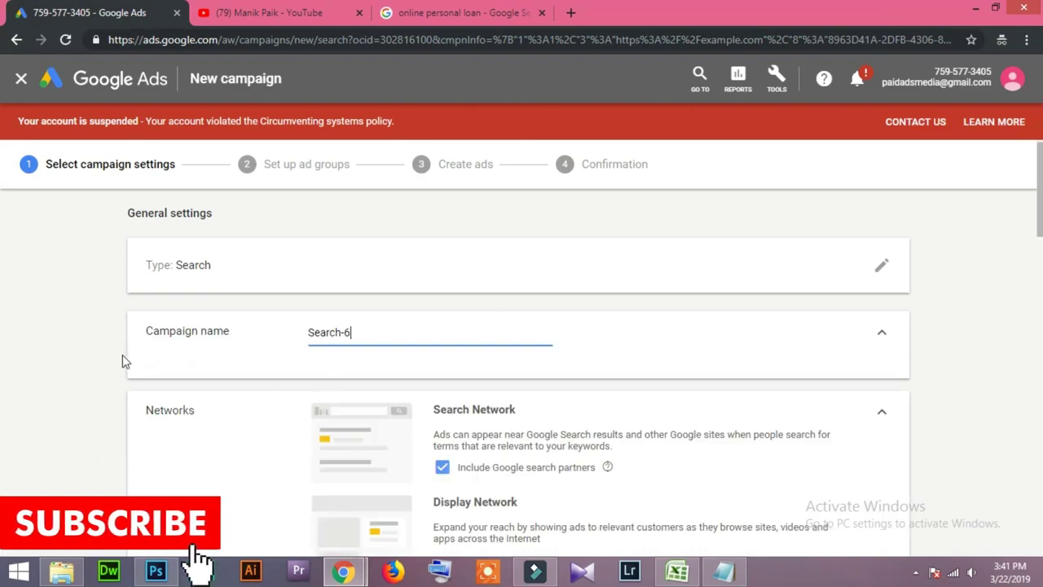
Step: Rename the campaign as "My First Ads- Test-Camp-1"
{"action": "left_click_drag", "start_coordinate": [388, 332], "coordinate": [301, 338]}
{"action": "left_click", "coordinate": [372, 333]}
{"action": "left_click_drag", "start_coordinate": [380, 333], "coordinate": [303, 336]}
{"action": "left_click", "coordinate": [362, 332]}
{"action": "double_click", "coordinate": [380, 330]}
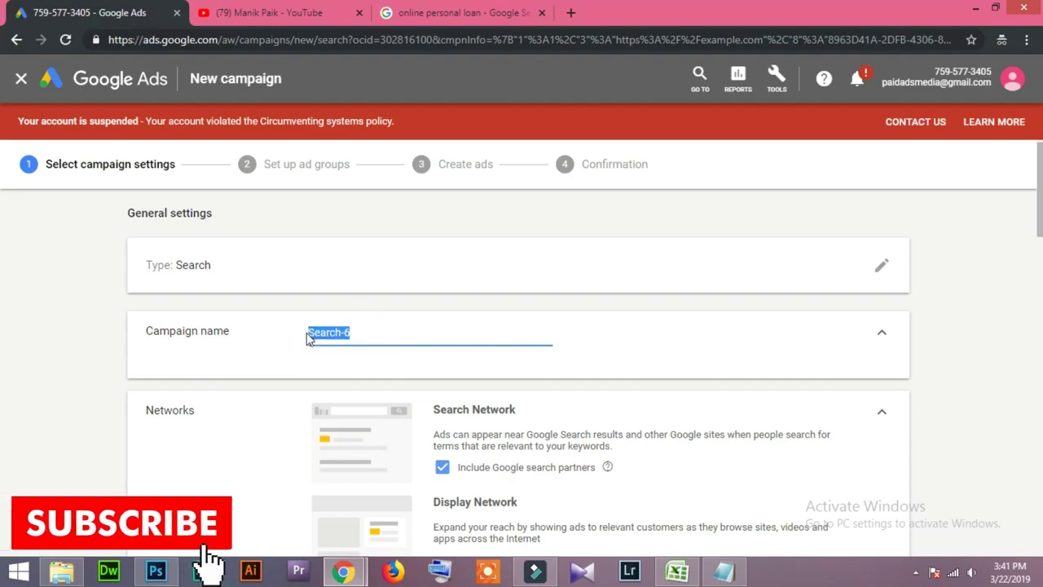
{"action": "type", "text": "My"}
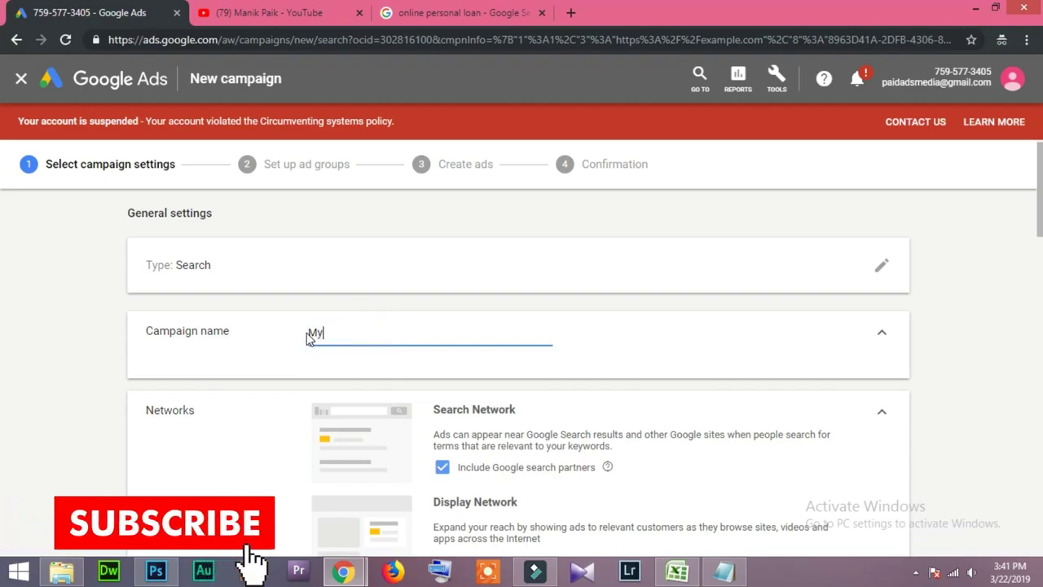
{"action": "type", "text": " Fi"}
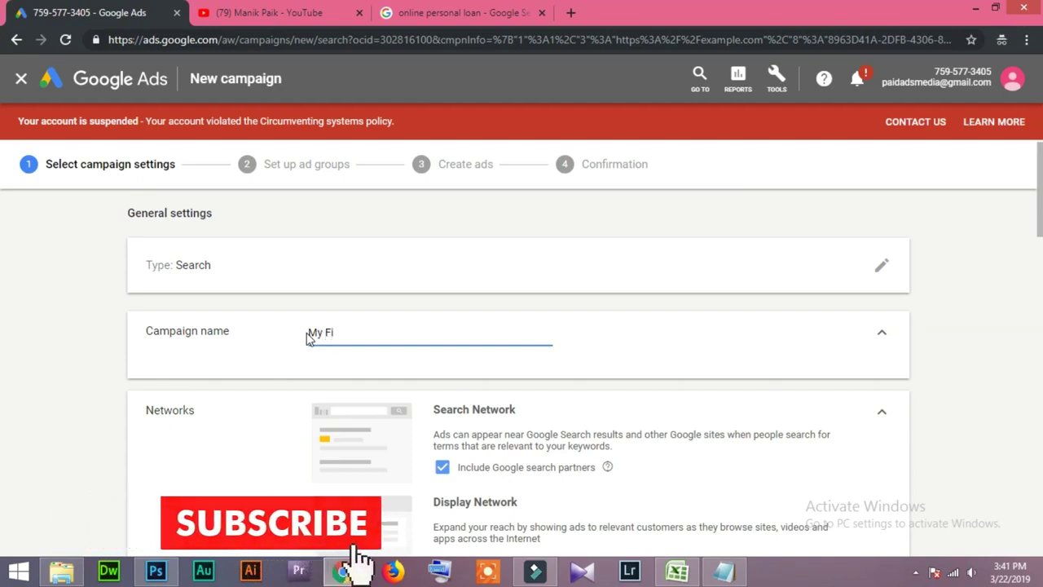
{"action": "type", "text": "rst Ads- Test-Camp-1"}
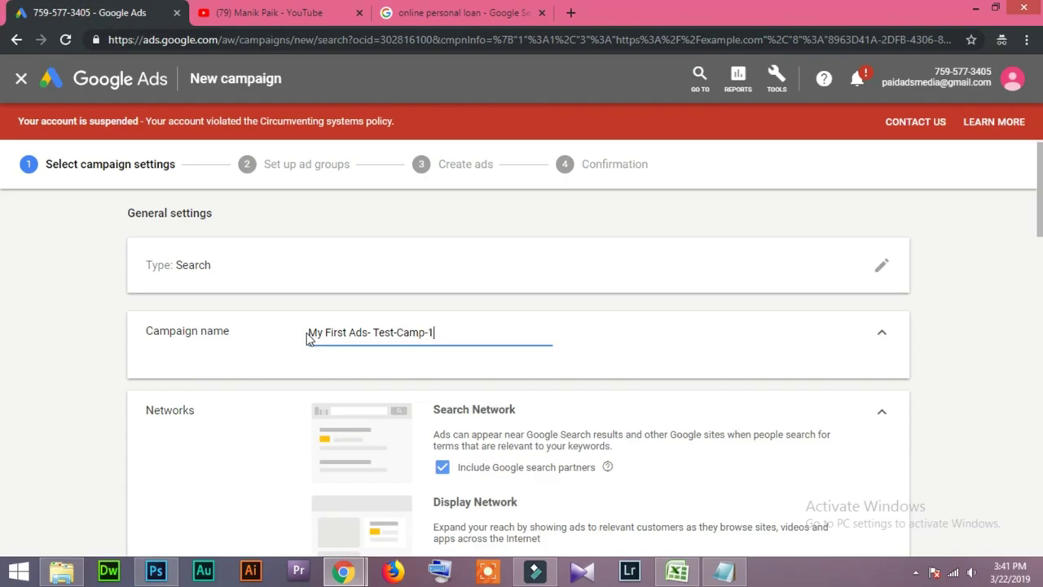
{"action": "scroll", "coordinate": [153, 445], "scroll_direction": "down", "scroll_amount": 3}
{"action": "scroll", "coordinate": [159, 385], "scroll_direction": "up", "scroll_amount": 1}
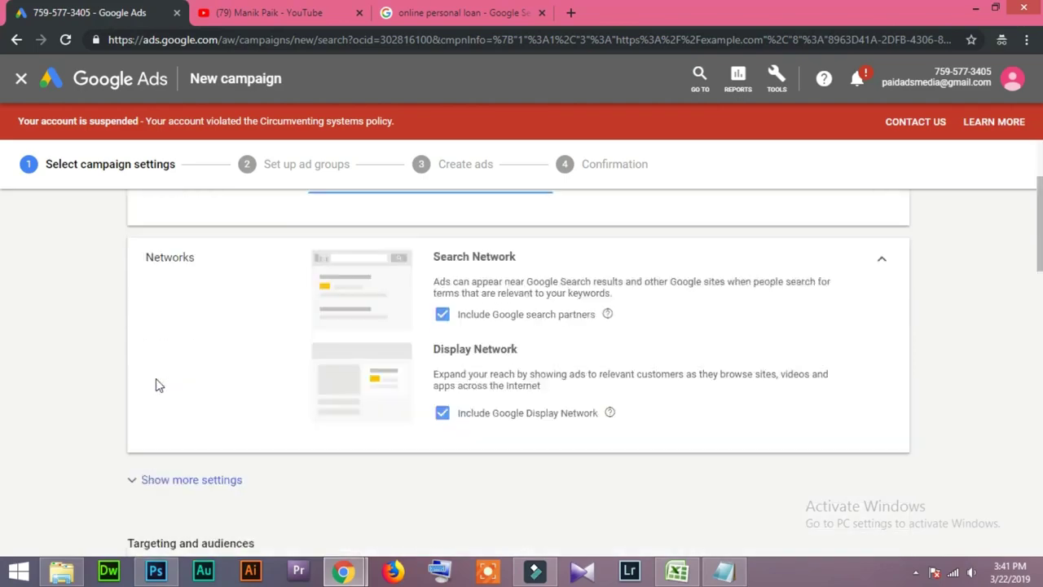
Step: Exclude Google search partners and the Google Display Network from the campaign, and check which additional general settings are available
{"action": "left_click", "coordinate": [443, 315]}
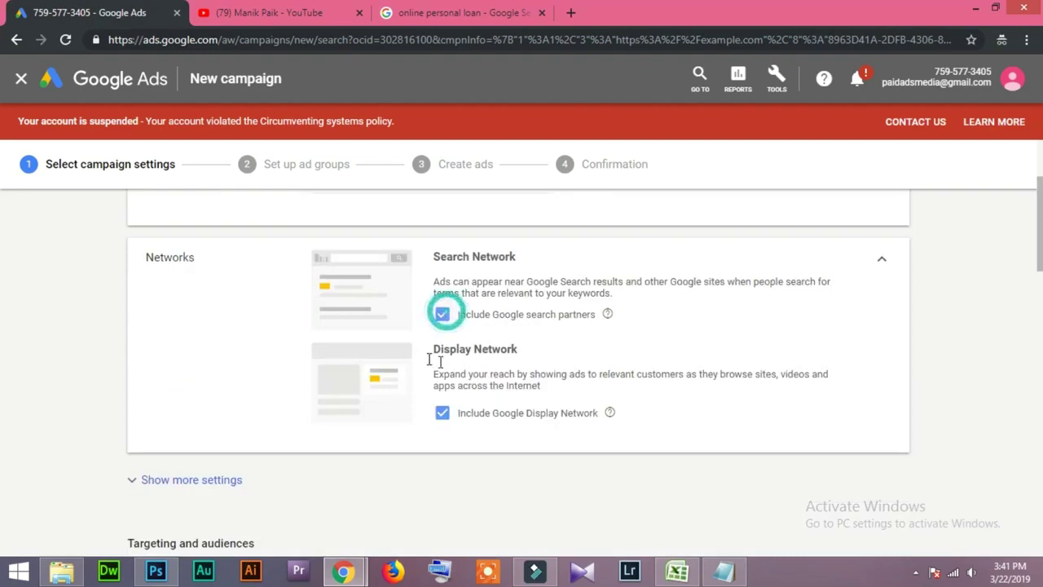
{"action": "left_click", "coordinate": [441, 424]}
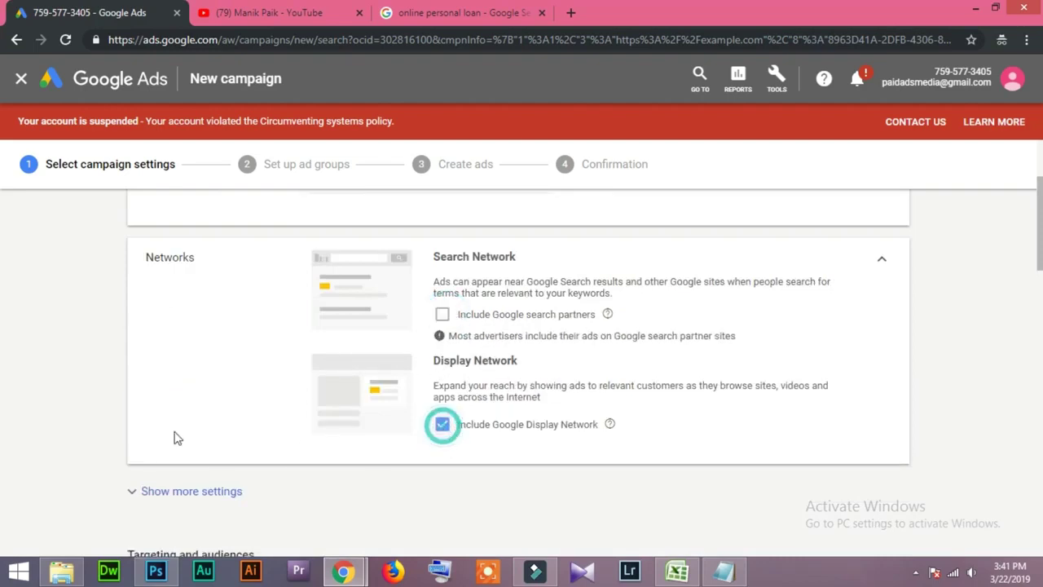
{"action": "scroll", "coordinate": [178, 425], "scroll_direction": "down", "scroll_amount": 3}
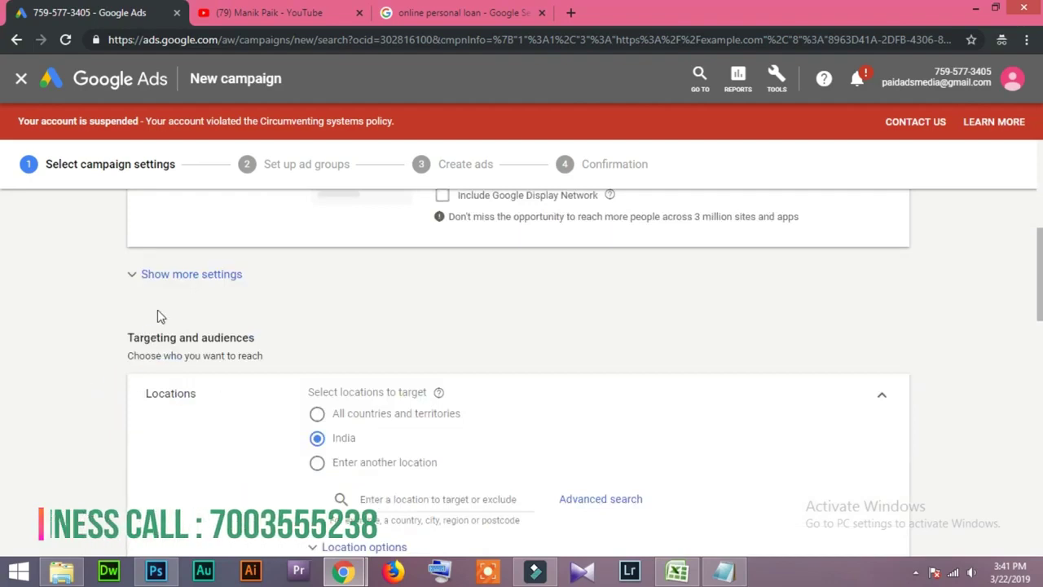
{"action": "left_click", "coordinate": [219, 283]}
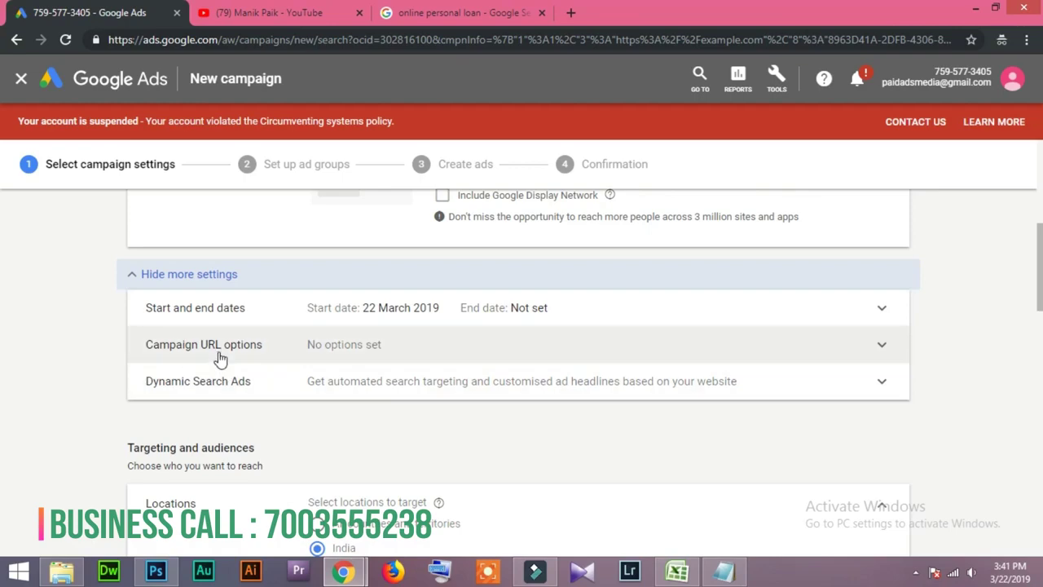
{"action": "left_click", "coordinate": [149, 281]}
Step: Switch to the YouTube channel page and browse its uploaded videos for the Google Ads tutorial series
{"action": "left_click", "coordinate": [269, 12]}
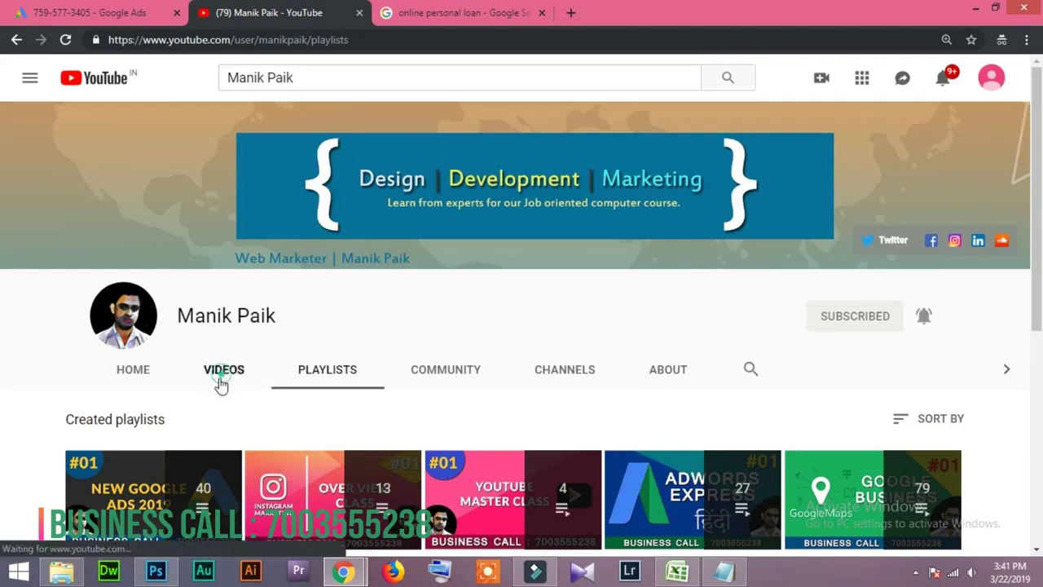
{"action": "left_click", "coordinate": [223, 377]}
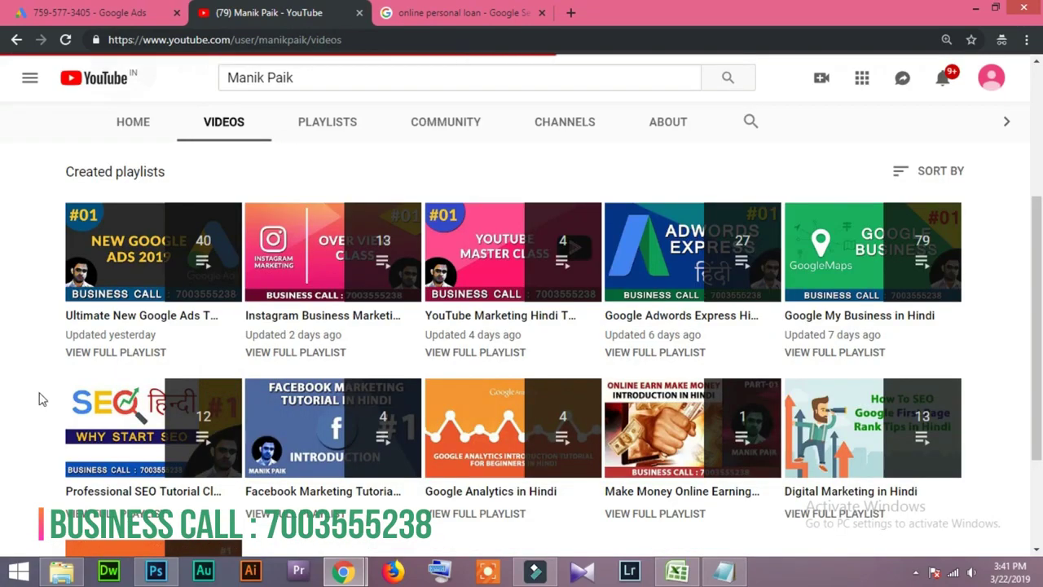
{"action": "scroll", "coordinate": [175, 377], "scroll_direction": "down", "scroll_amount": 5}
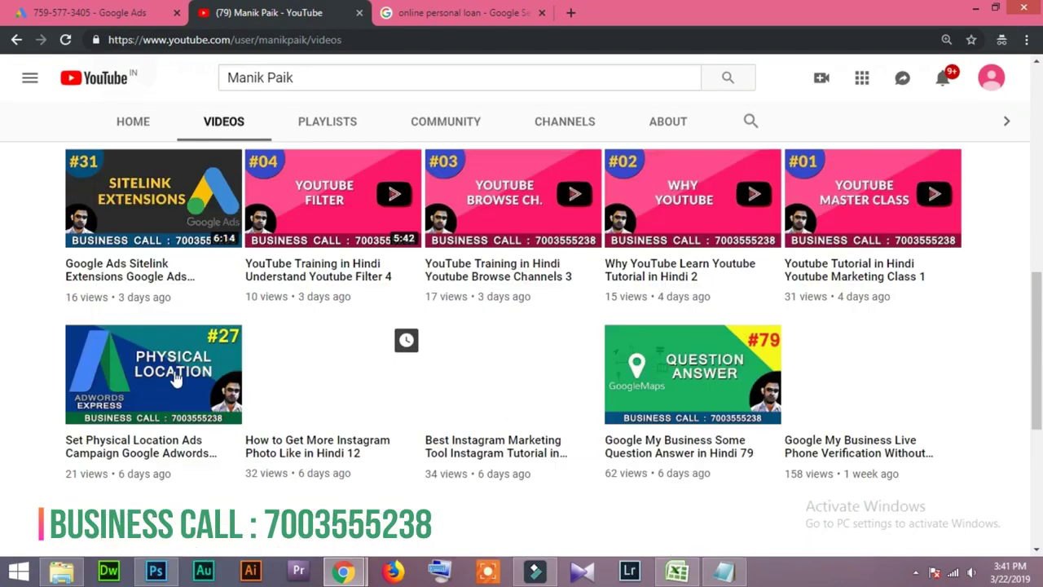
{"action": "scroll", "coordinate": [175, 377], "scroll_direction": "down", "scroll_amount": 4}
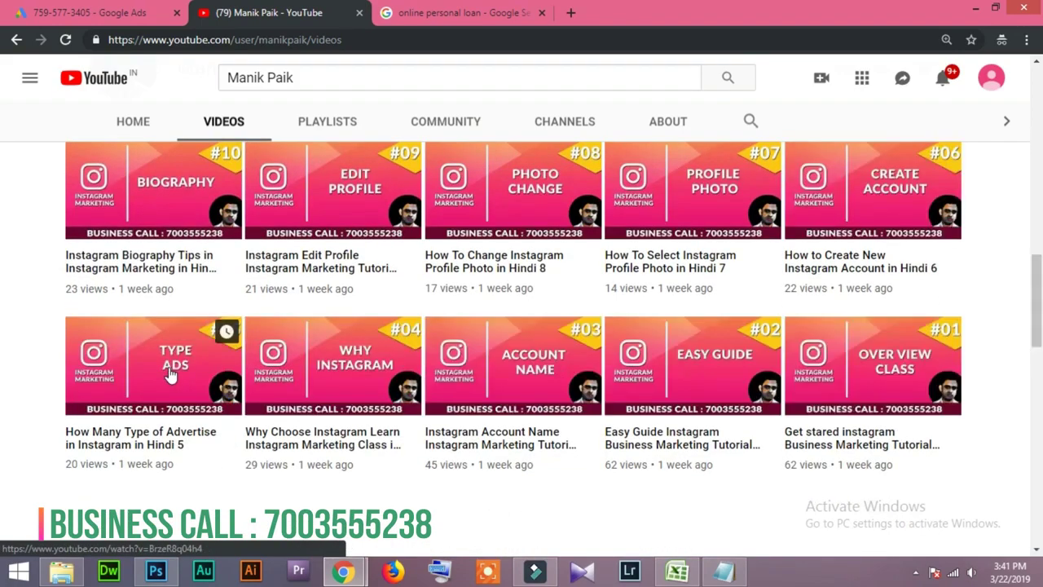
{"action": "scroll", "coordinate": [3, 385], "scroll_direction": "down", "scroll_amount": 1}
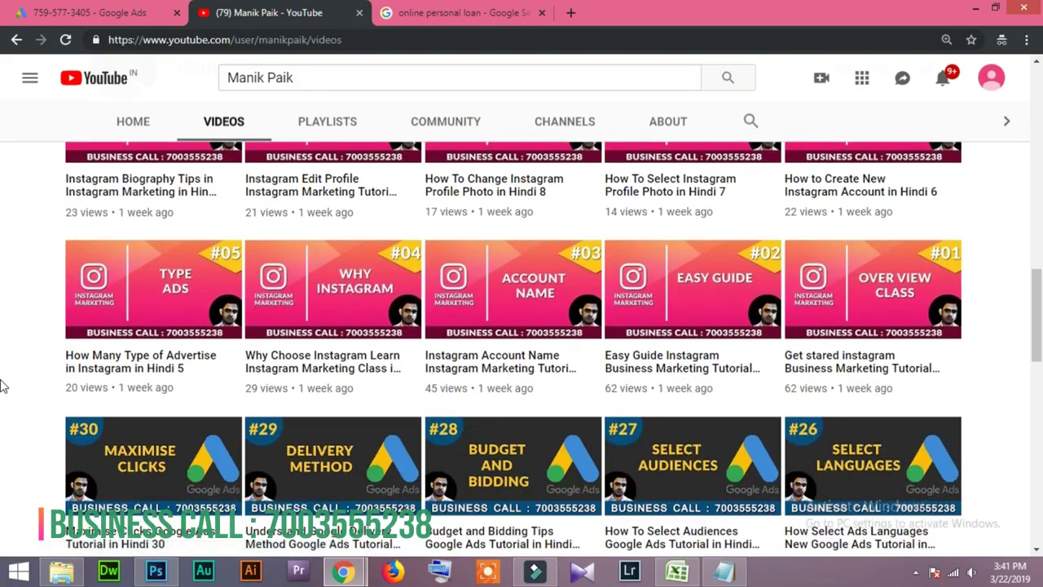
{"action": "scroll", "coordinate": [3, 385], "scroll_direction": "down", "scroll_amount": 4}
{"action": "scroll", "coordinate": [141, 377], "scroll_direction": "down", "scroll_amount": 3}
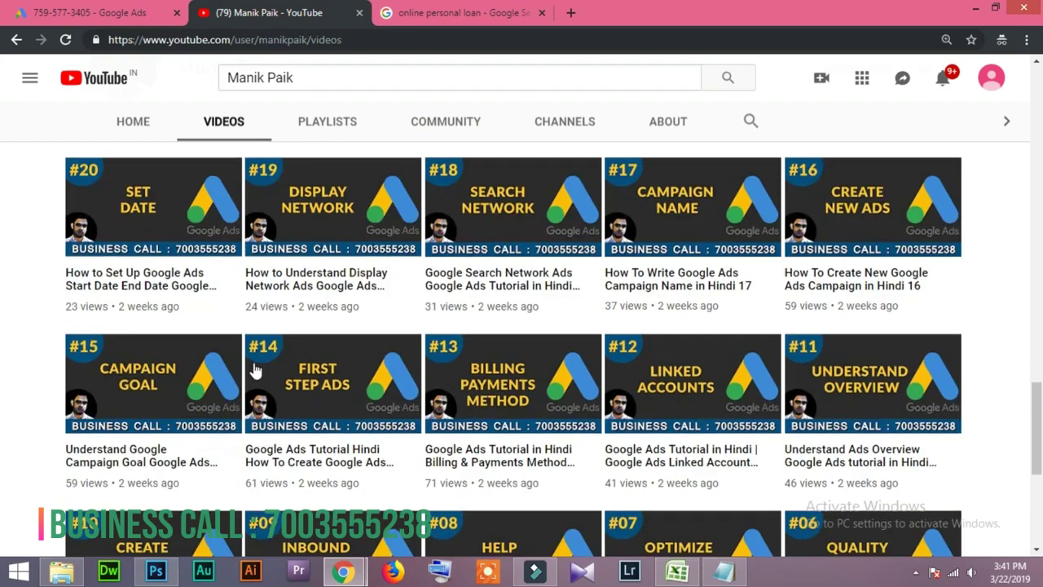
Step: Return to the Google Ads campaign settings and set the average daily budget to ₹50000
{"action": "left_click", "coordinate": [110, 12]}
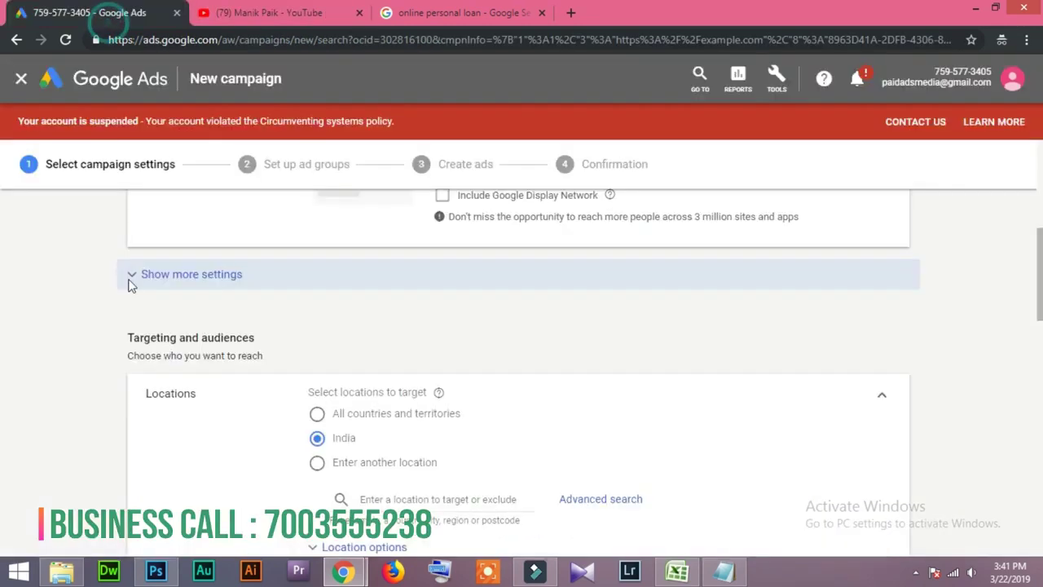
{"action": "scroll", "coordinate": [35, 343], "scroll_direction": "down", "scroll_amount": 3}
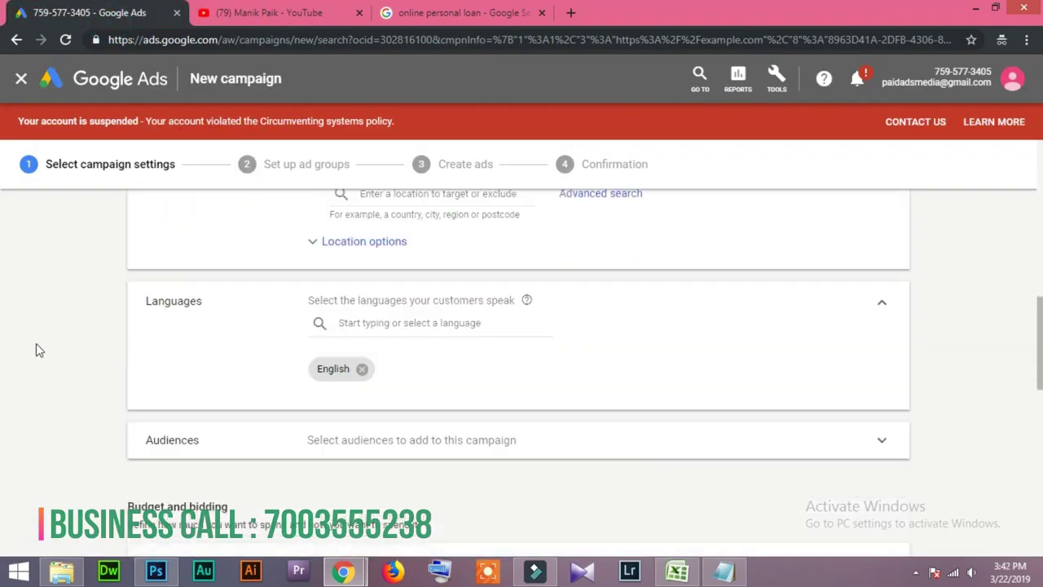
{"action": "scroll", "coordinate": [443, 366], "scroll_direction": "down", "scroll_amount": 3}
{"action": "scroll", "coordinate": [349, 322], "scroll_direction": "up", "scroll_amount": 1}
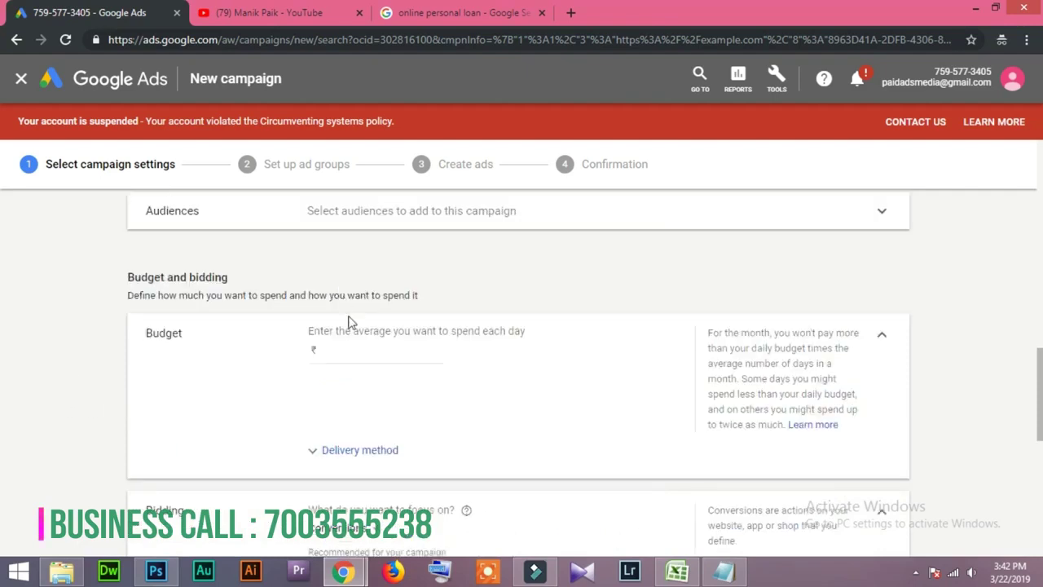
{"action": "left_click", "coordinate": [334, 353]}
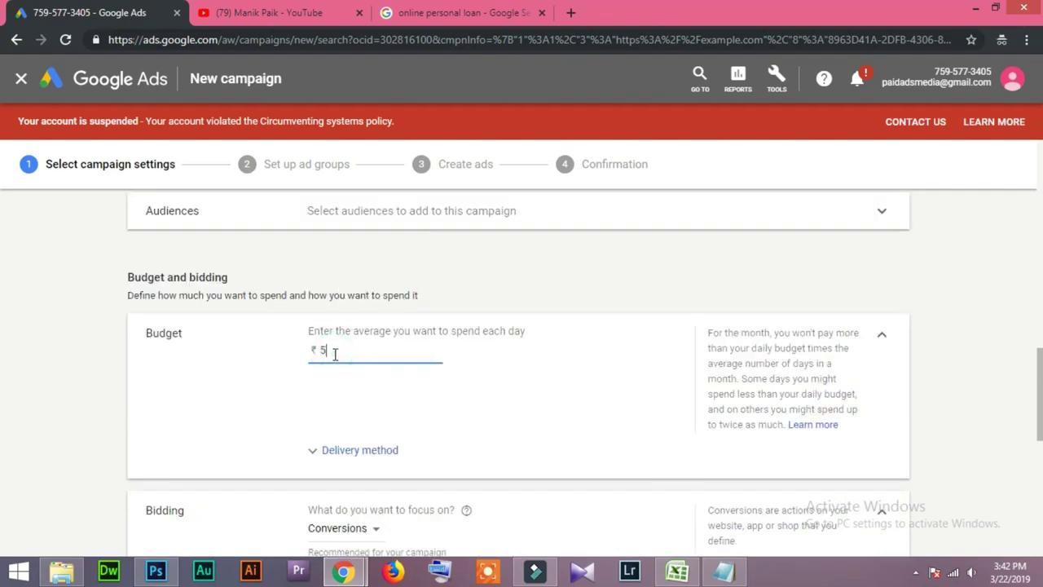
{"action": "left_click", "coordinate": [92, 391]}
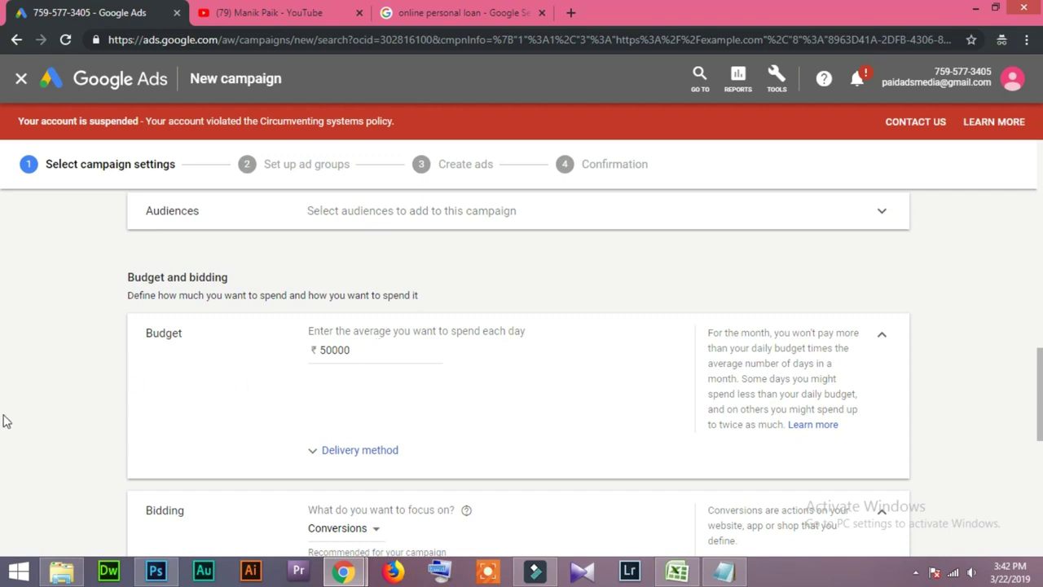
Step: Set the bidding focus to Clicks with a maximum CPC bid limit of ₹20
{"action": "scroll", "coordinate": [33, 422], "scroll_direction": "down", "scroll_amount": 2}
{"action": "left_click", "coordinate": [362, 376]}
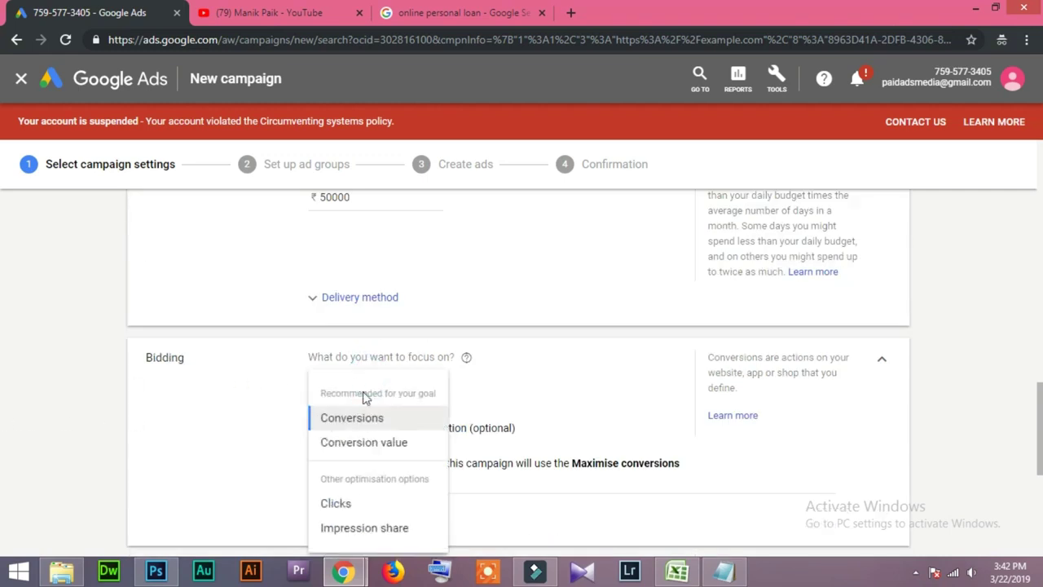
{"action": "left_click", "coordinate": [341, 501]}
{"action": "scroll", "coordinate": [356, 433], "scroll_direction": "down", "scroll_amount": 1}
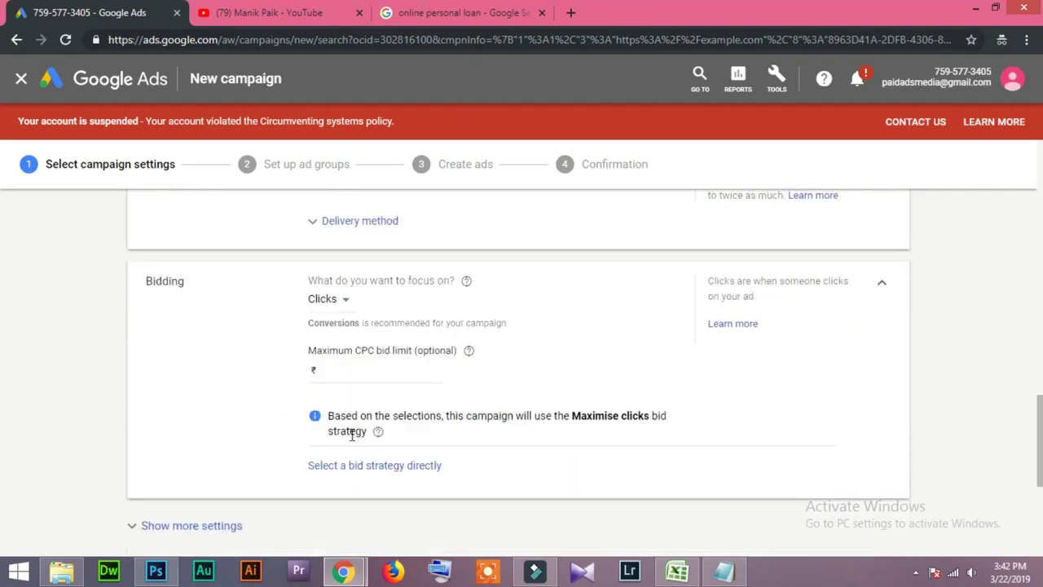
{"action": "left_click", "coordinate": [349, 372]}
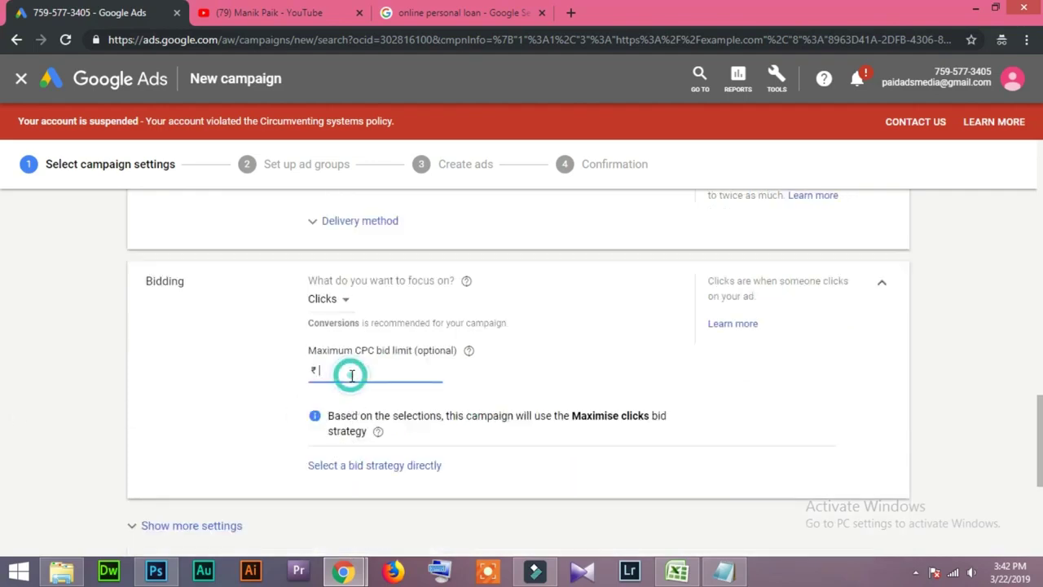
{"action": "type", "text": "20"}
{"action": "left_click", "coordinate": [82, 380]}
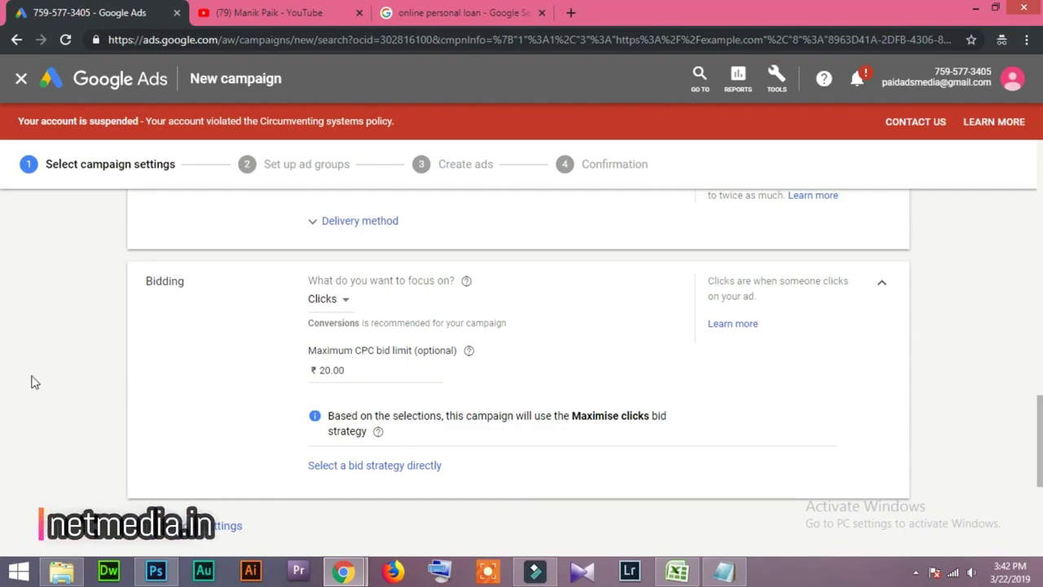
Step: Save the campaign settings without adding any ad extensions and continue to the ad group setup
{"action": "scroll", "coordinate": [33, 380], "scroll_direction": "down", "scroll_amount": 3}
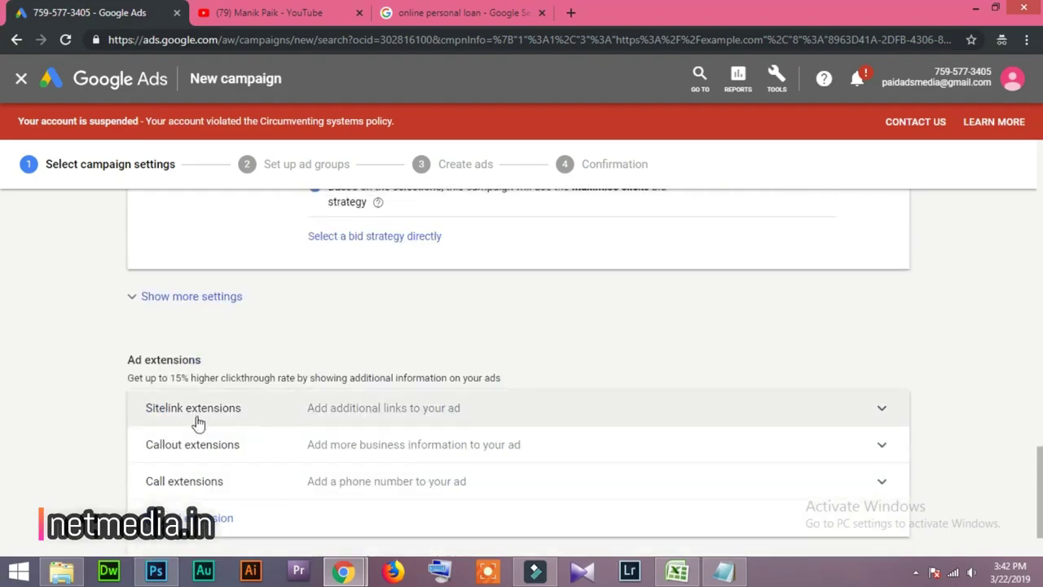
{"action": "scroll", "coordinate": [65, 435], "scroll_direction": "down", "scroll_amount": 1}
{"action": "scroll", "coordinate": [44, 372], "scroll_direction": "up", "scroll_amount": 2}
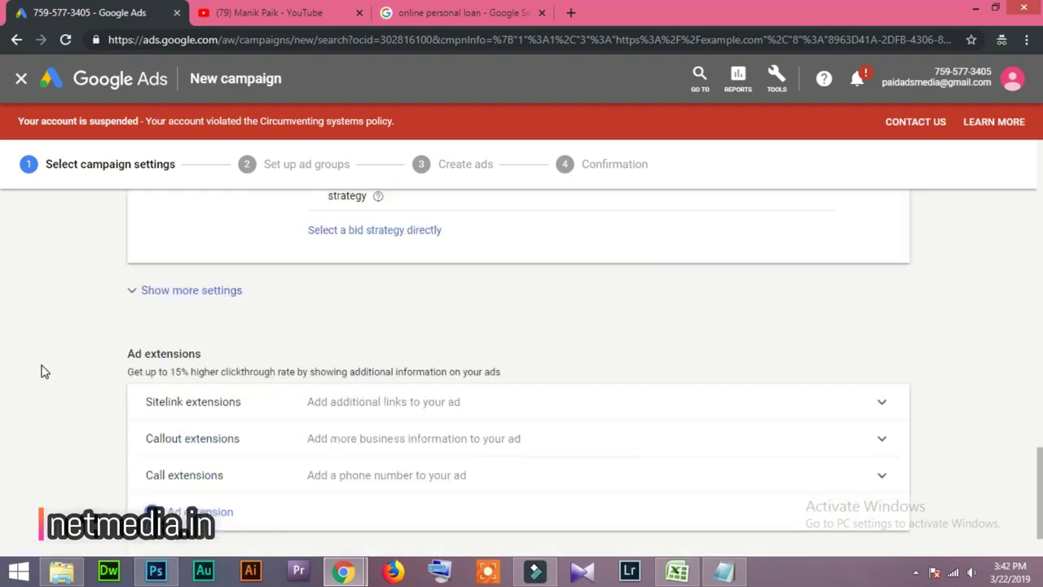
{"action": "scroll", "coordinate": [300, 318], "scroll_direction": "down", "scroll_amount": 2}
{"action": "left_click", "coordinate": [139, 496]}
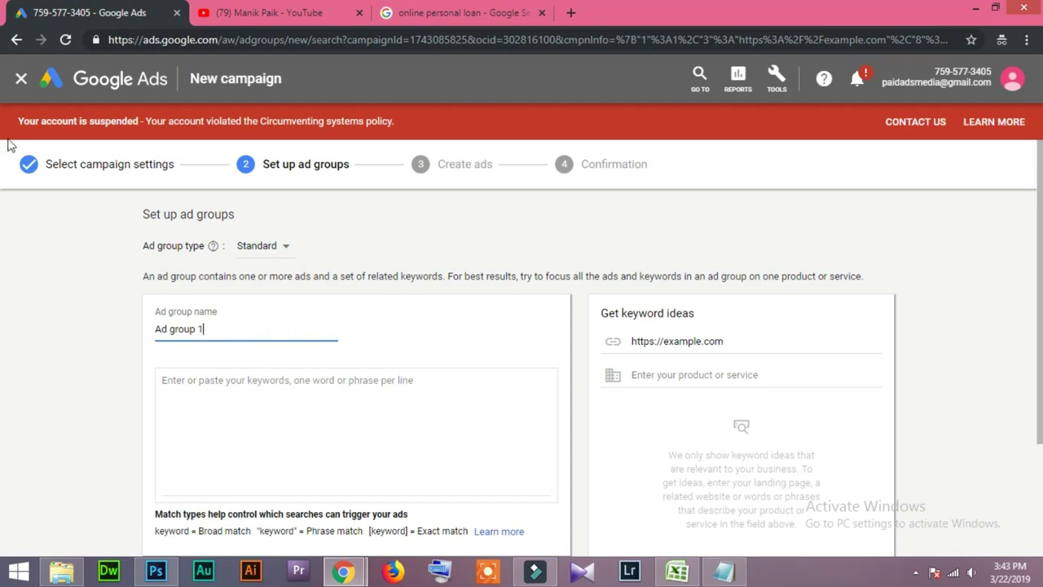
Step: Stay in the campaign setup, keep Ad group 1 without keywords and continue to creating ads
{"action": "left_click", "coordinate": [104, 83]}
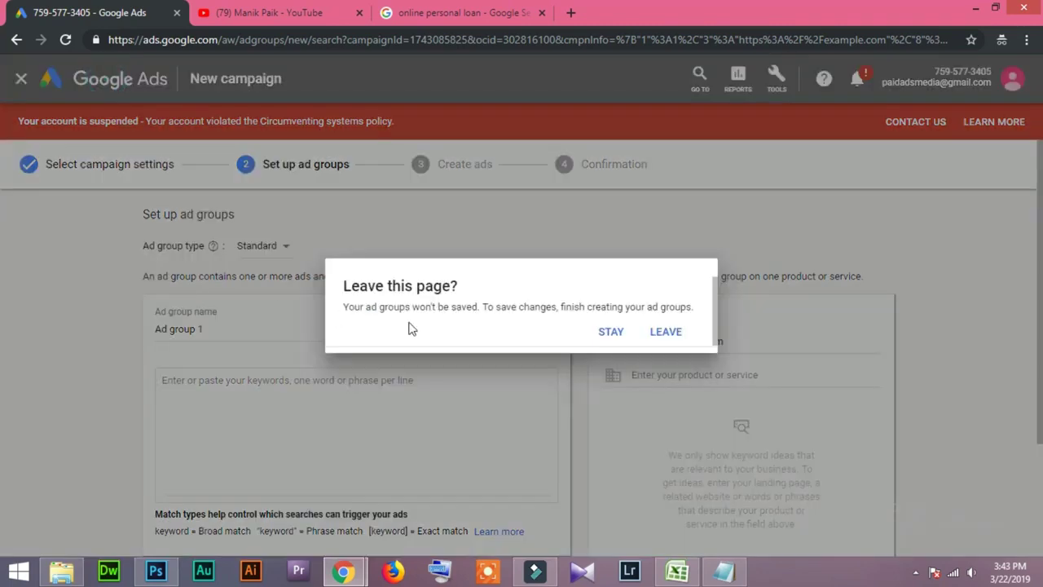
{"action": "left_click", "coordinate": [610, 332]}
{"action": "scroll", "coordinate": [74, 377], "scroll_direction": "down", "scroll_amount": 2}
{"action": "left_click", "coordinate": [195, 498]}
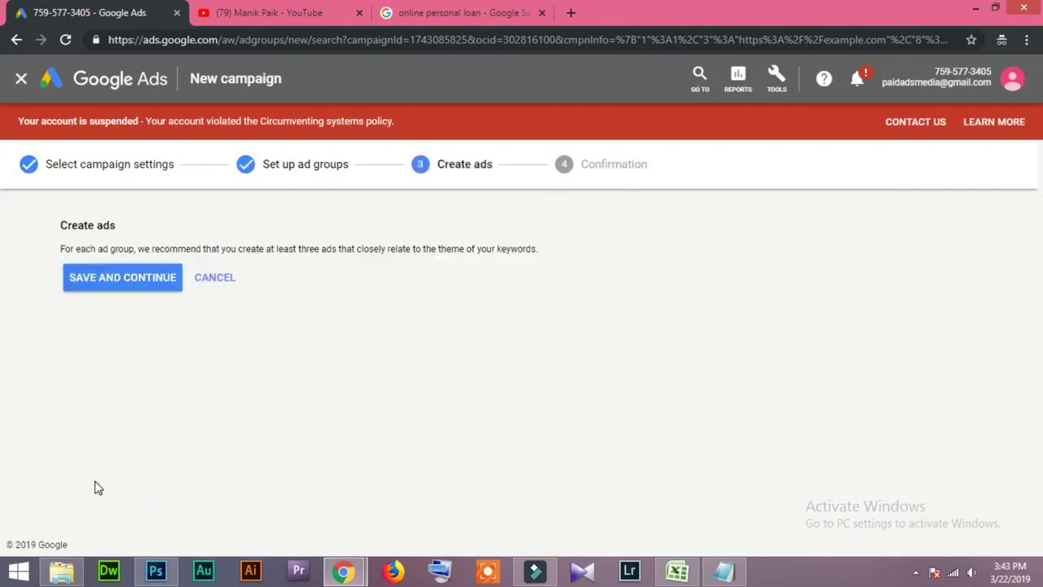
Step: Try to save the new text ad with its fields left blank, and cancel ad creation to leave the campaign setup
{"action": "scroll", "coordinate": [140, 495], "scroll_direction": "down", "scroll_amount": 2}
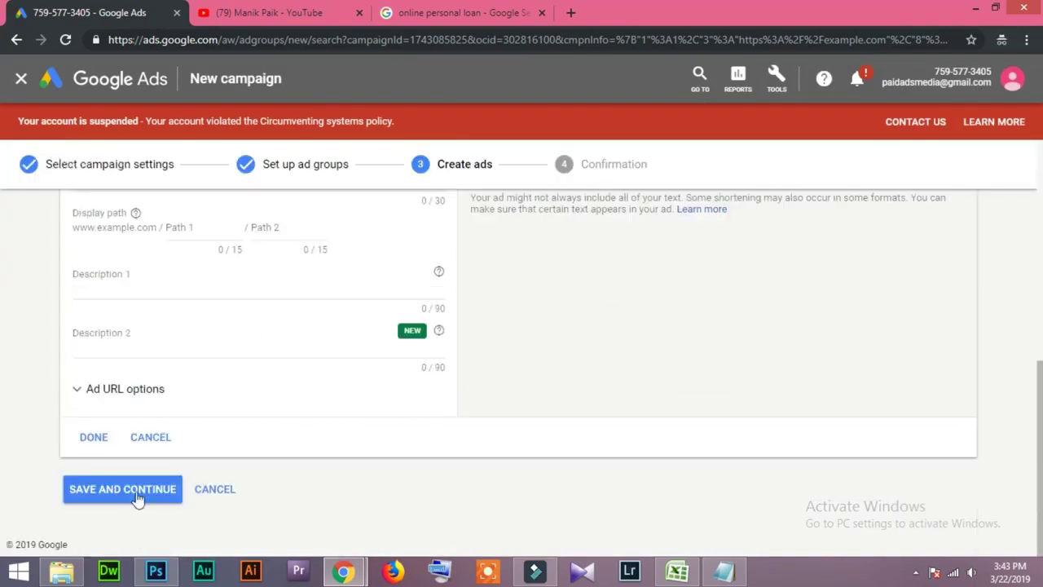
{"action": "left_click", "coordinate": [134, 499]}
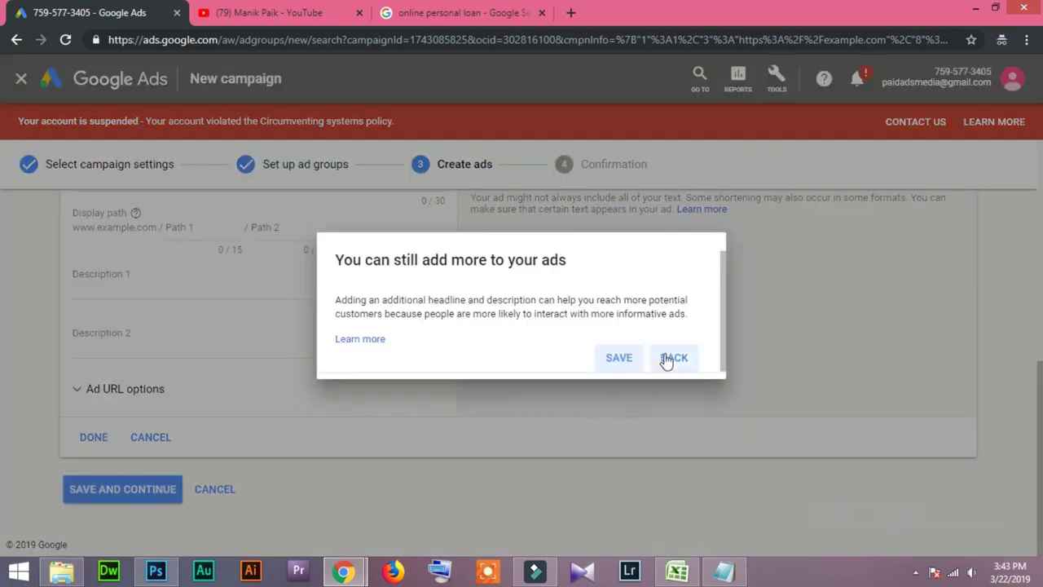
{"action": "left_click", "coordinate": [619, 360]}
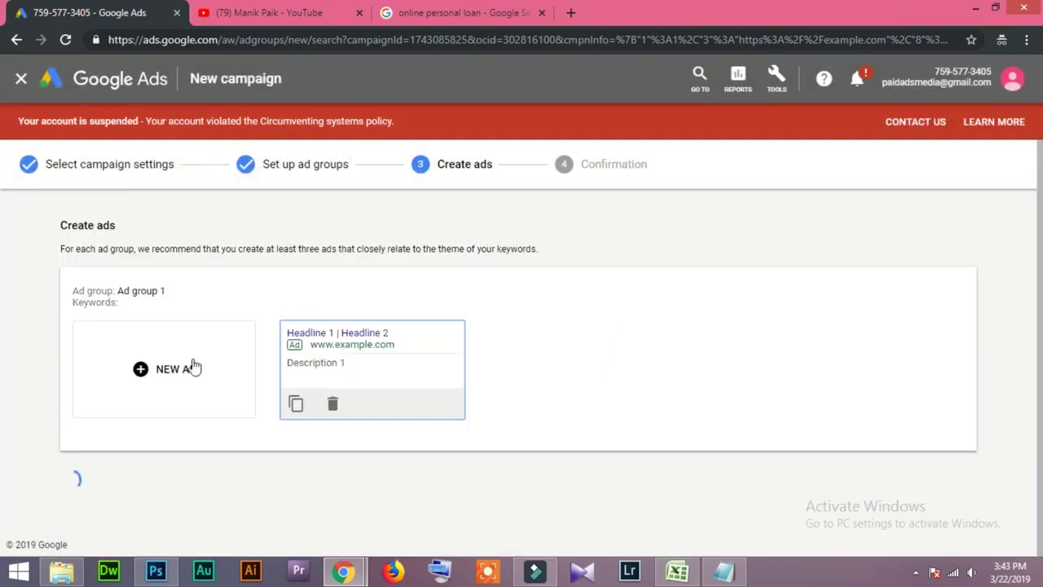
{"action": "left_click", "coordinate": [198, 403]}
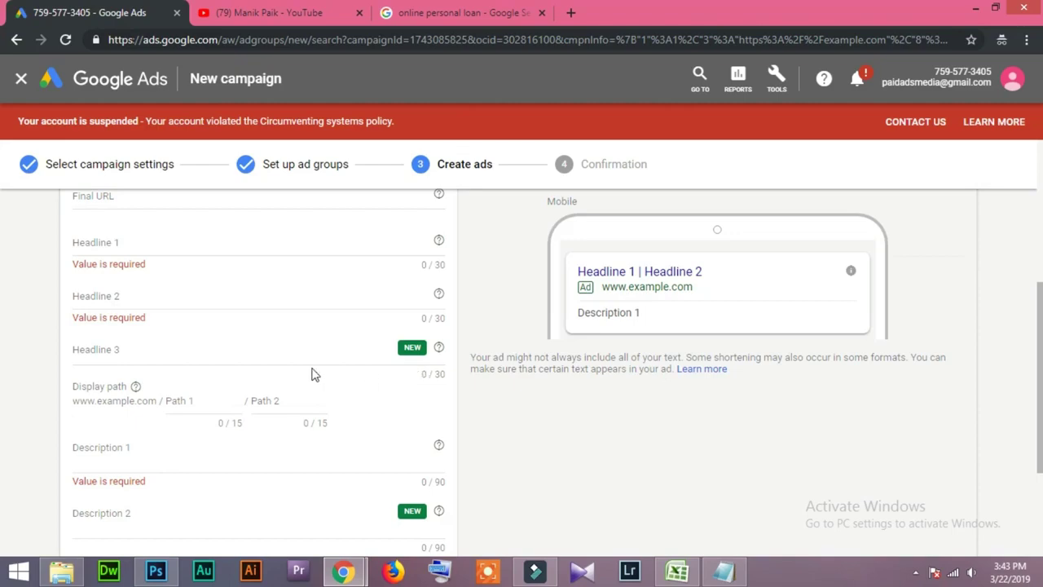
{"action": "scroll", "coordinate": [60, 373], "scroll_direction": "up", "scroll_amount": 4}
{"action": "scroll", "coordinate": [236, 342], "scroll_direction": "down", "scroll_amount": 10}
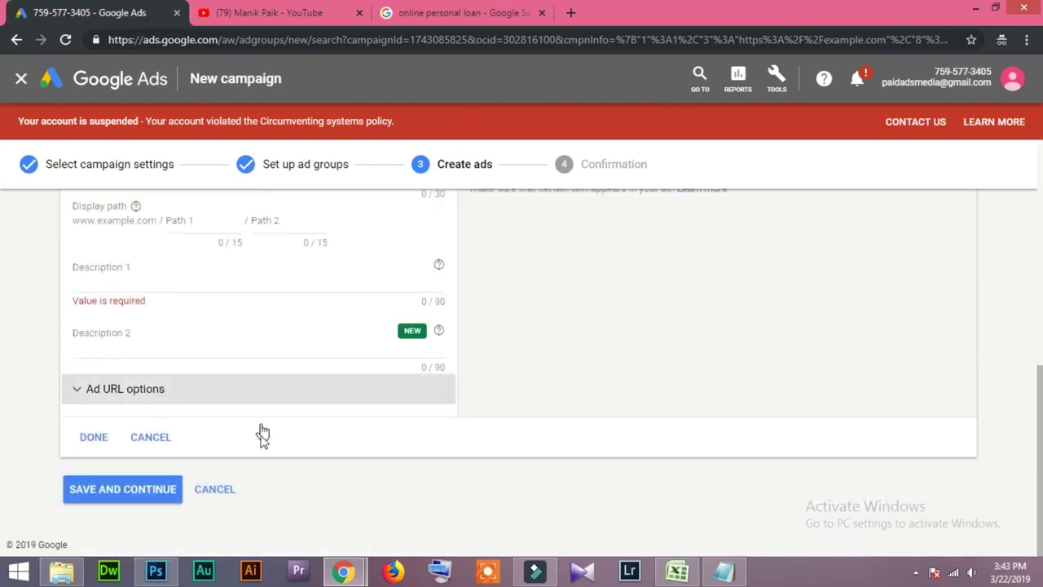
{"action": "left_click", "coordinate": [219, 492]}
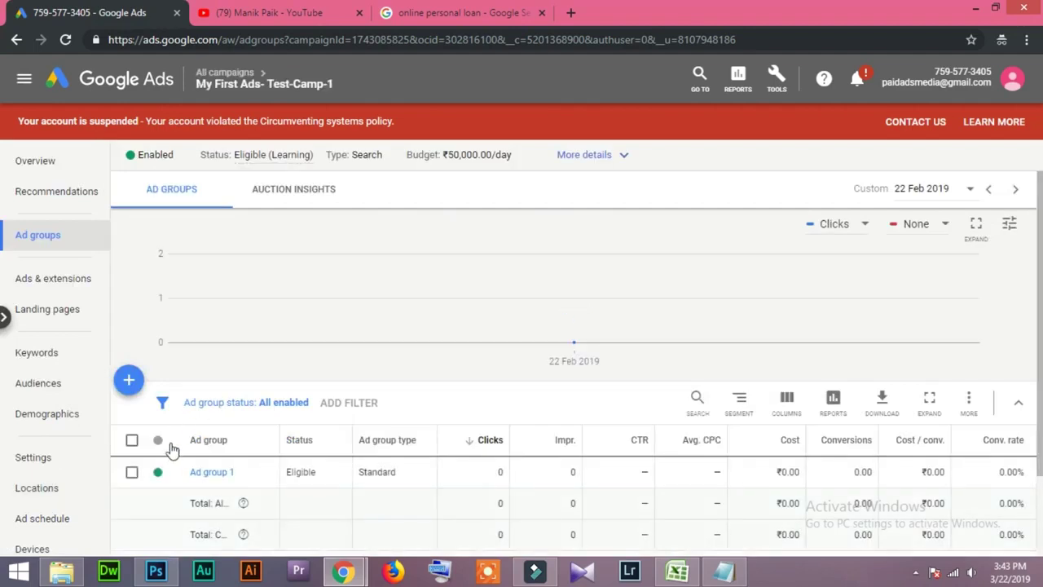
Step: Review the campaign's ad group list and its overview page, including the map of targeted locations
{"action": "scroll", "coordinate": [172, 445], "scroll_direction": "down", "scroll_amount": 2}
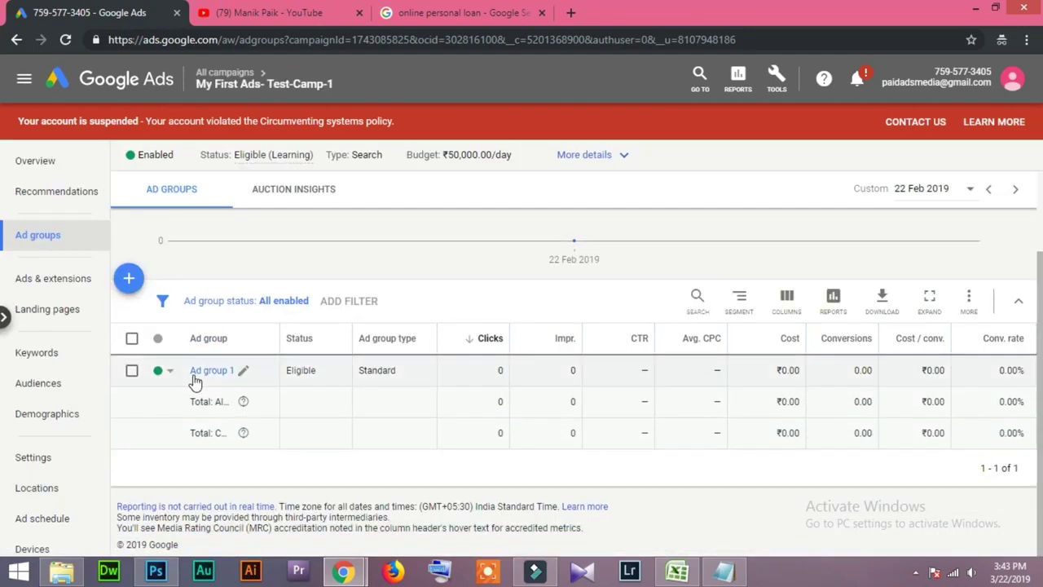
{"action": "scroll", "coordinate": [128, 324], "scroll_direction": "up", "scroll_amount": 2}
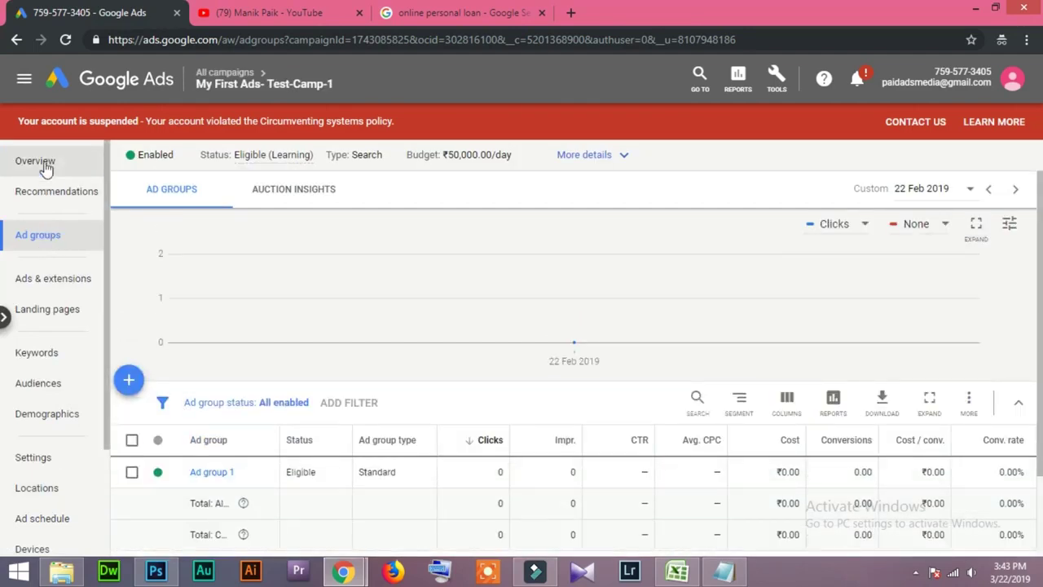
{"action": "left_click", "coordinate": [44, 168]}
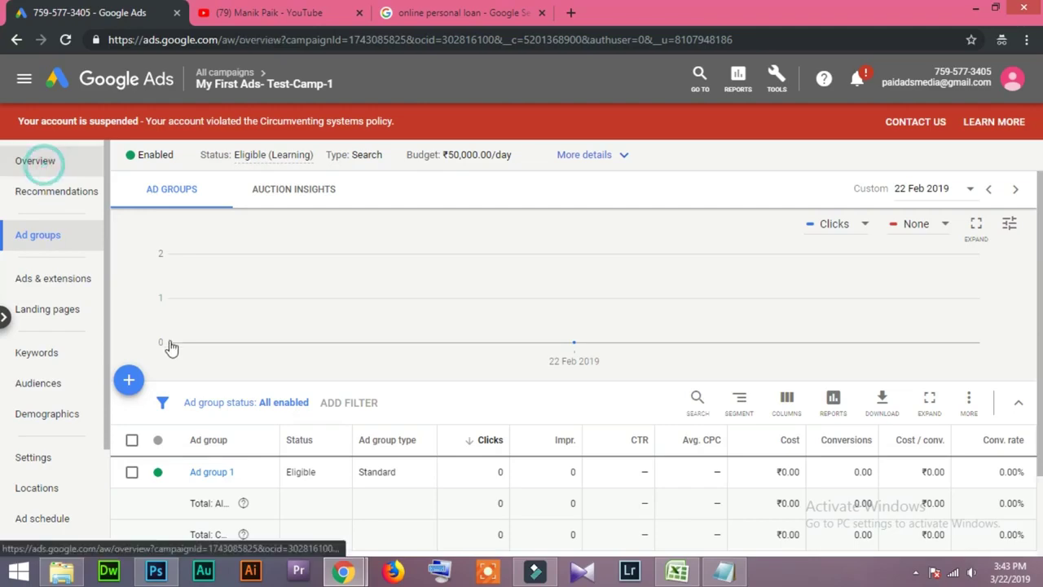
{"action": "scroll", "coordinate": [112, 315], "scroll_direction": "down", "scroll_amount": 4}
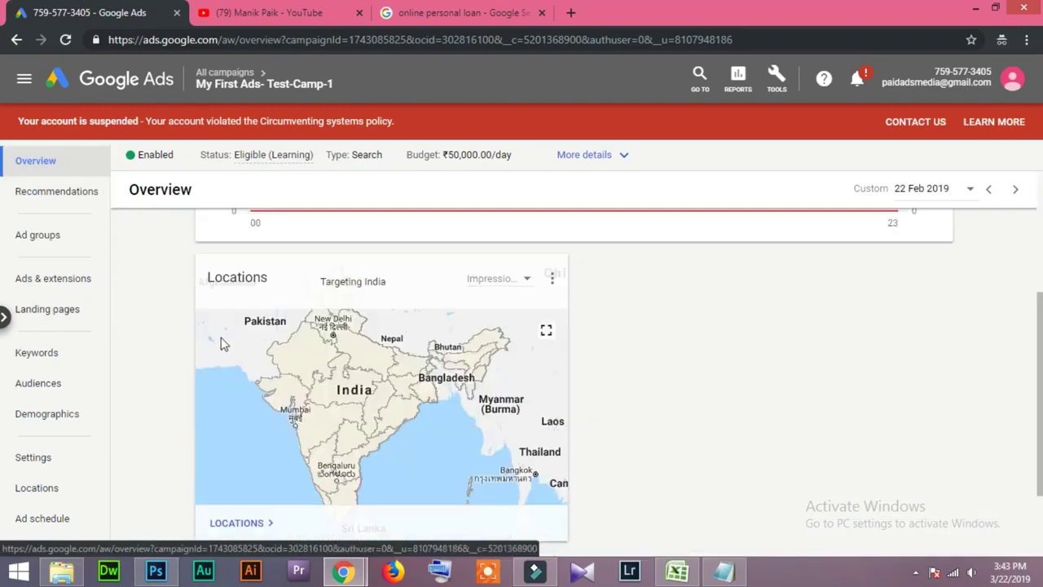
{"action": "scroll", "coordinate": [179, 356], "scroll_direction": "up", "scroll_amount": 4}
{"action": "scroll", "coordinate": [159, 346], "scroll_direction": "down", "scroll_amount": 5}
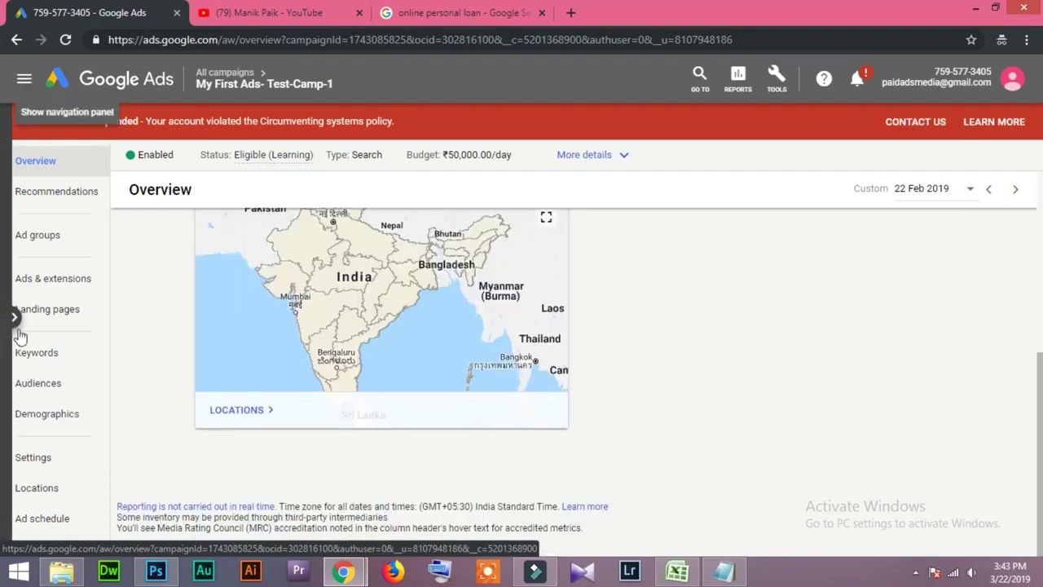
Step: Examine the list of enabled campaigns and the campaign's available pages, and return to the overview of all campaigns
{"action": "left_click", "coordinate": [25, 85]}
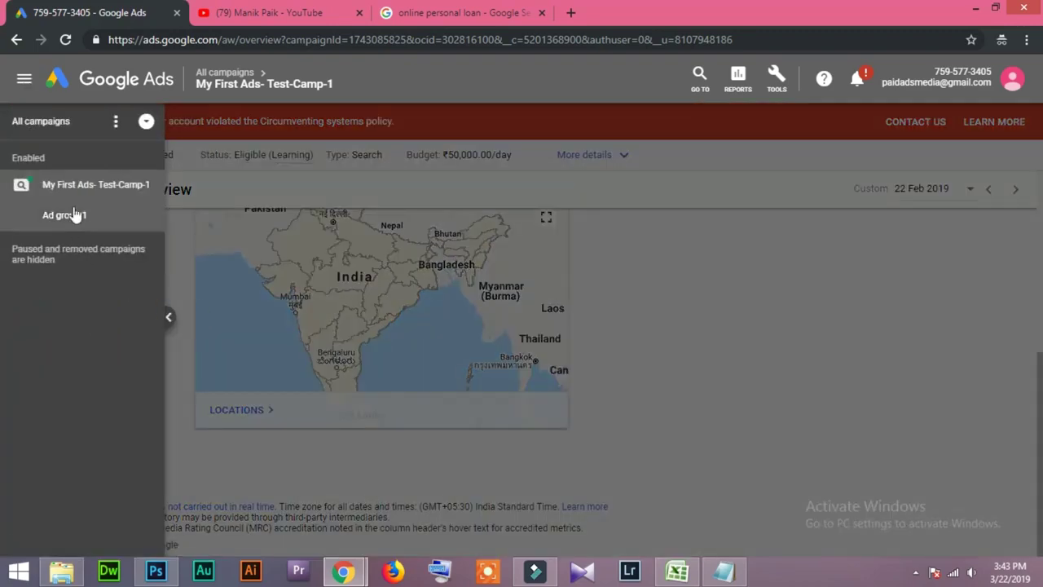
{"action": "left_click", "coordinate": [93, 185]}
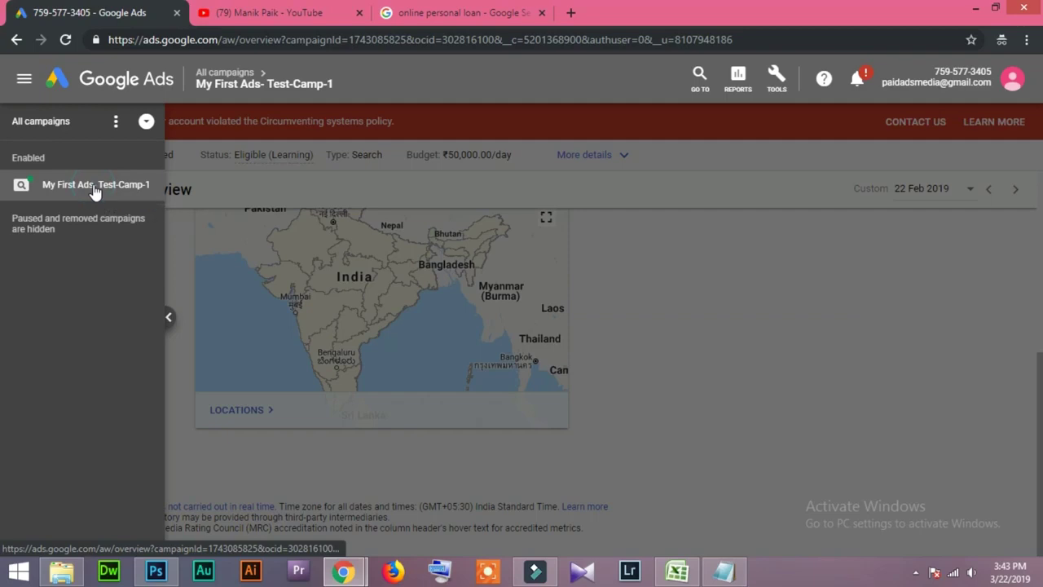
{"action": "left_click", "coordinate": [142, 122]}
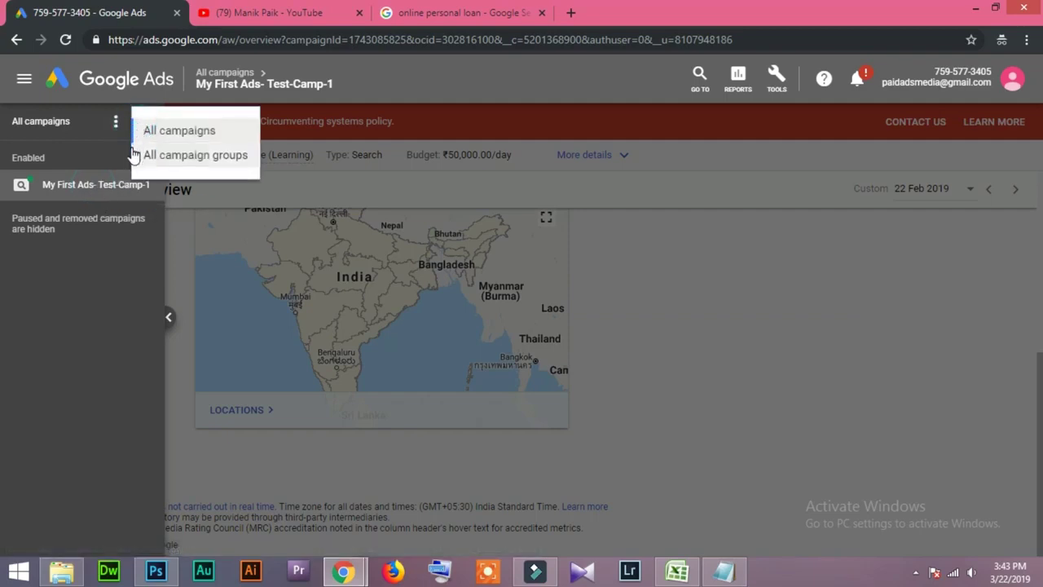
{"action": "left_click", "coordinate": [78, 184]}
{"action": "left_click", "coordinate": [168, 317]}
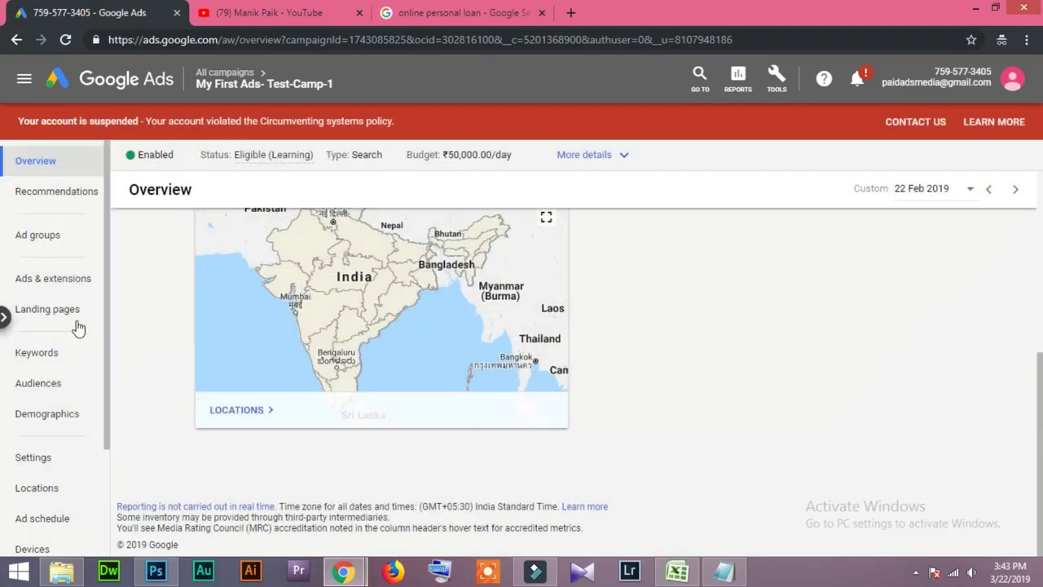
{"action": "scroll", "coordinate": [82, 408], "scroll_direction": "down", "scroll_amount": 3}
{"action": "scroll", "coordinate": [65, 326], "scroll_direction": "up", "scroll_amount": 3}
{"action": "key", "text": "alt+Left"}
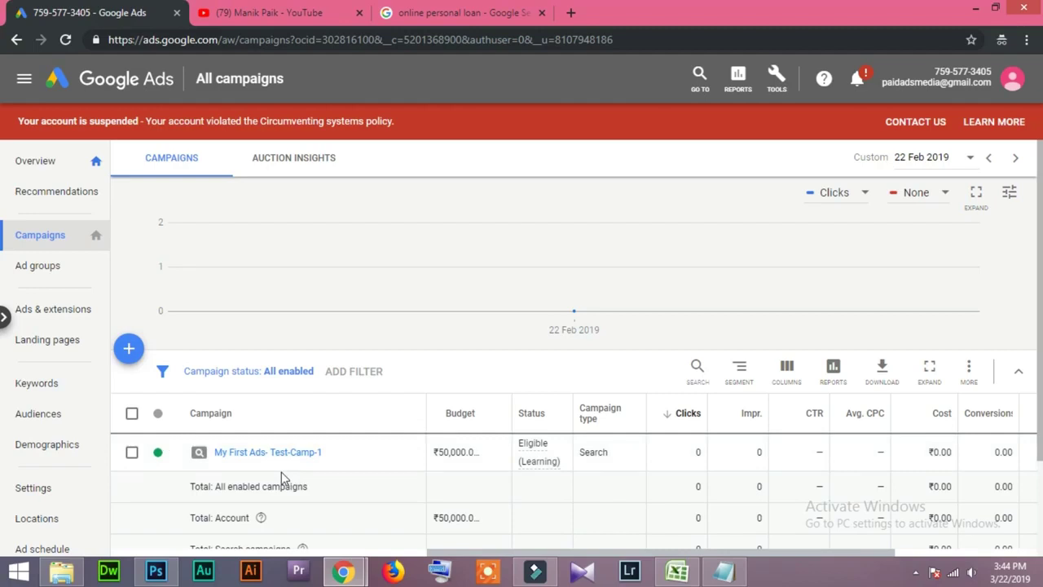
Step: Start creating a new ad group in the campaign My First Ads- Test-Camp-1
{"action": "left_click", "coordinate": [49, 274]}
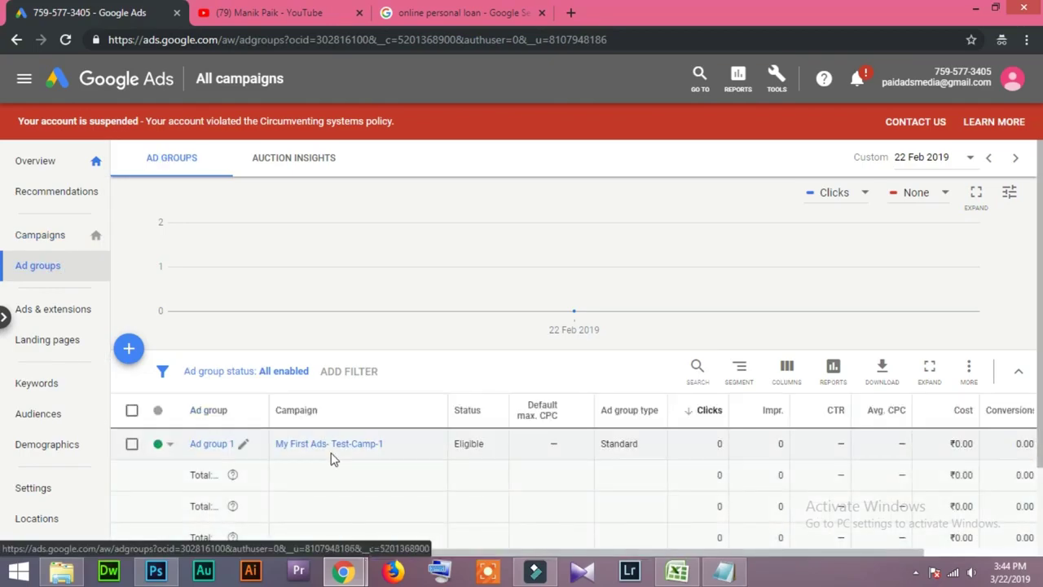
{"action": "scroll", "coordinate": [334, 455], "scroll_direction": "down", "scroll_amount": 1}
{"action": "left_click", "coordinate": [137, 276]}
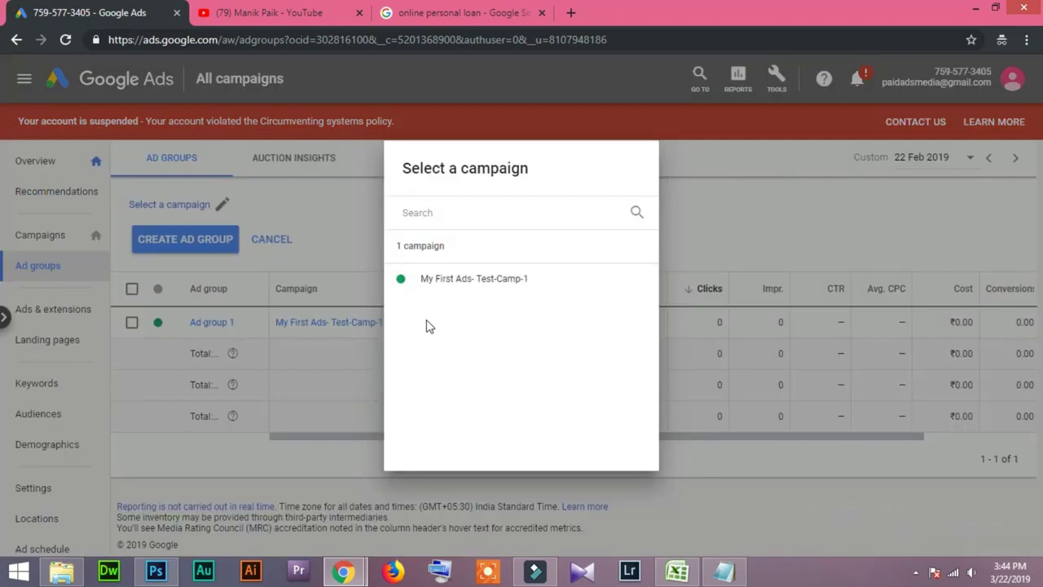
{"action": "left_click", "coordinate": [469, 285]}
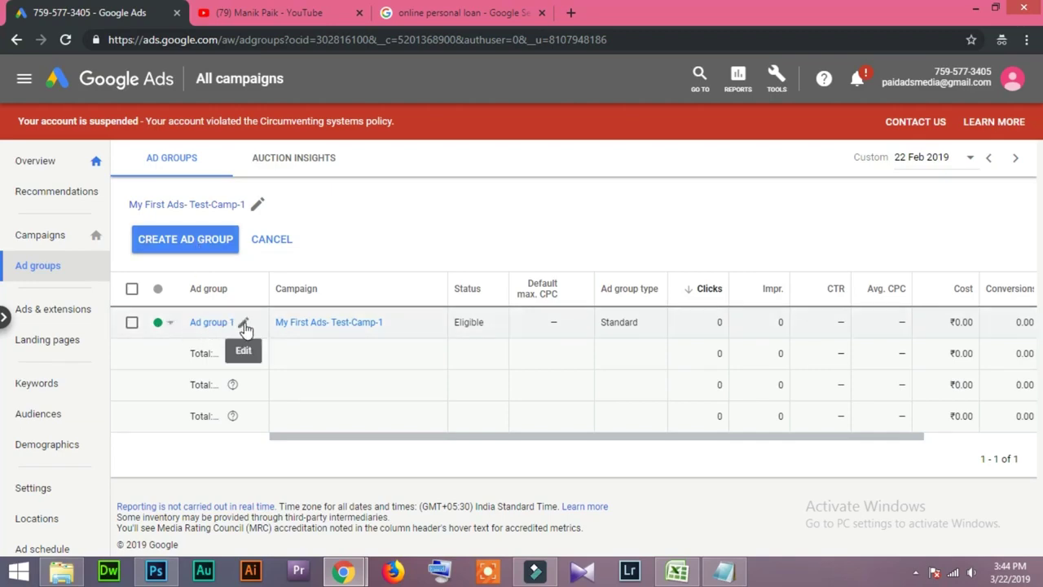
{"action": "left_click", "coordinate": [194, 245]}
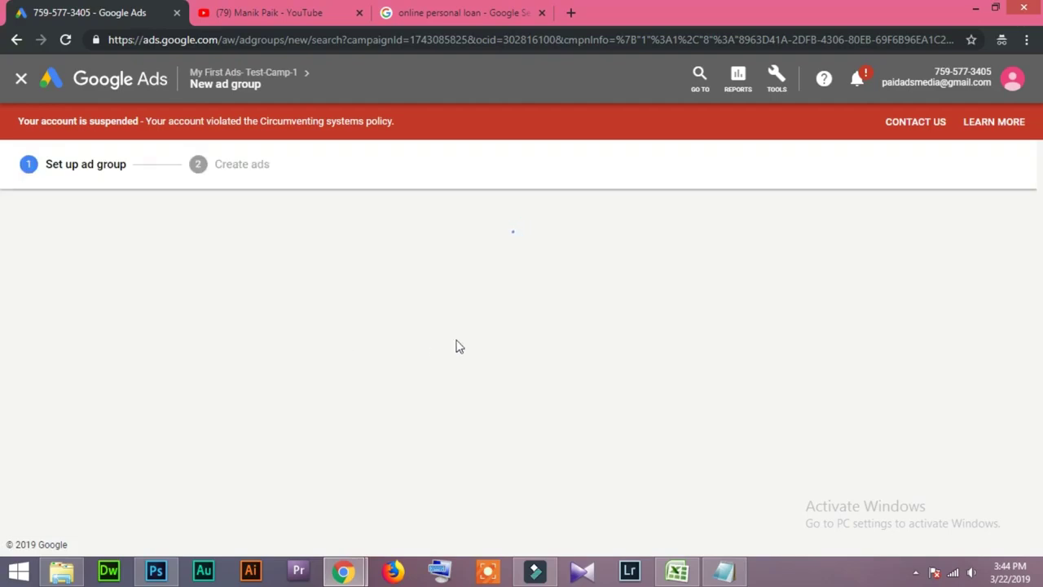
Step: Copy "online personal loan" from the Google search page and use it to name the new ad group online personal loan-ad-1-first-test
{"action": "left_click_drag", "start_coordinate": [239, 341], "coordinate": [106, 334]}
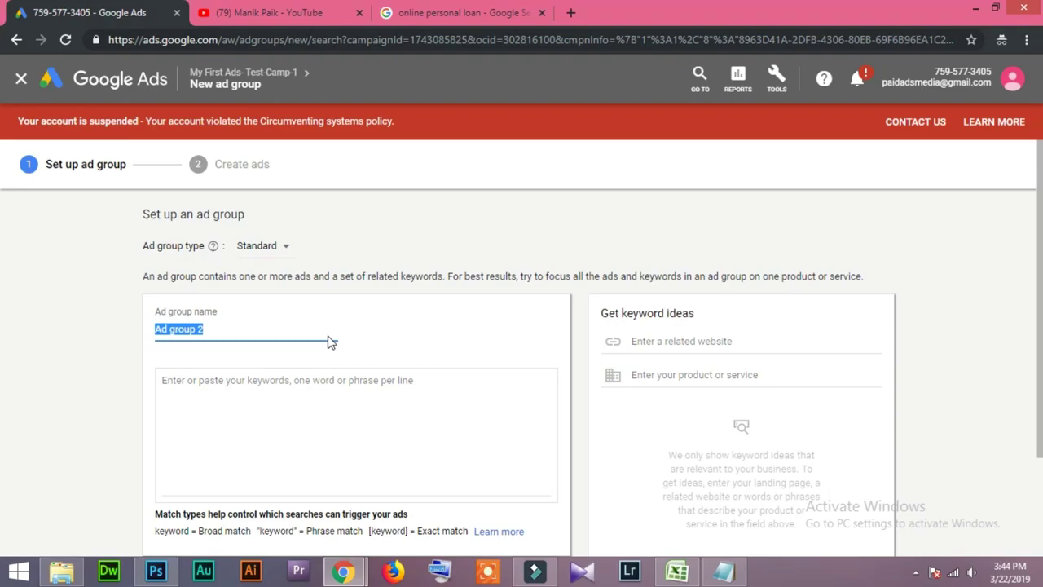
{"action": "left_click", "coordinate": [499, 13]}
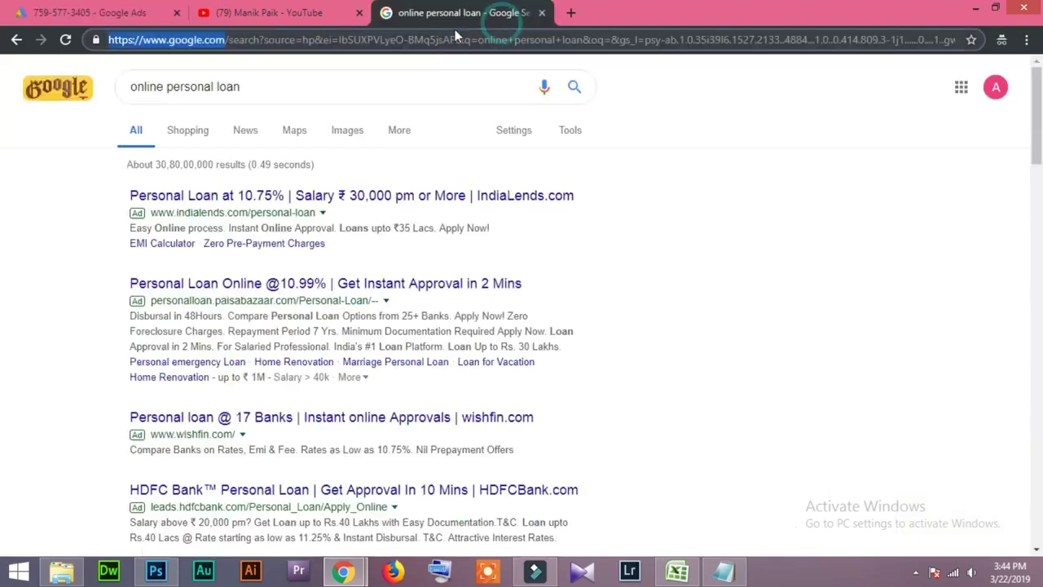
{"action": "left_click", "coordinate": [273, 87]}
{"action": "left_click_drag", "start_coordinate": [298, 81], "coordinate": [135, 145]}
{"action": "key", "text": "ctrl+c"}
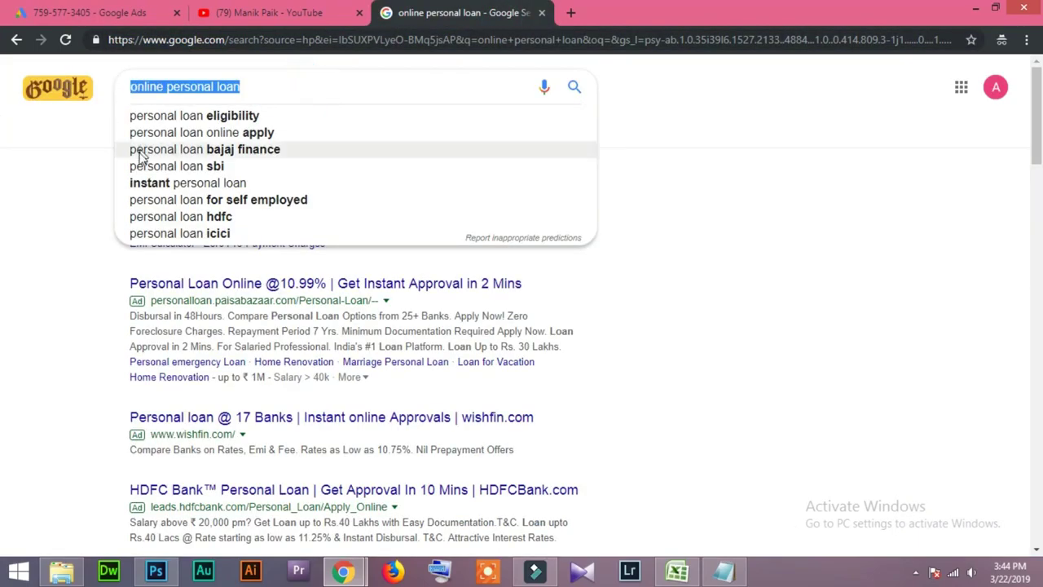
{"action": "left_click", "coordinate": [104, 13]}
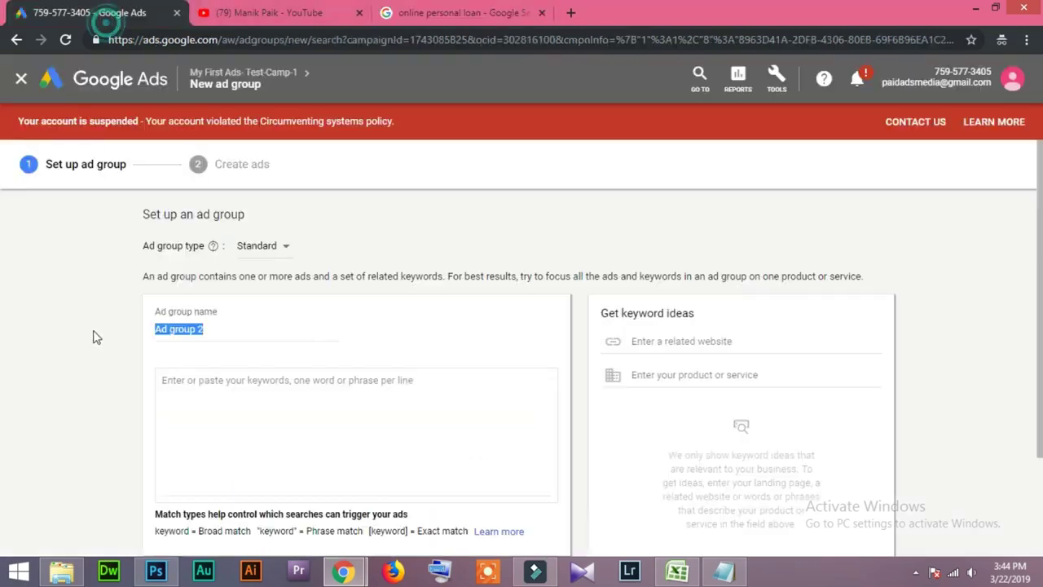
{"action": "left_click", "coordinate": [227, 334]}
{"action": "left_click_drag", "start_coordinate": [213, 329], "coordinate": [126, 328]}
{"action": "key", "text": "ctrl+v"}
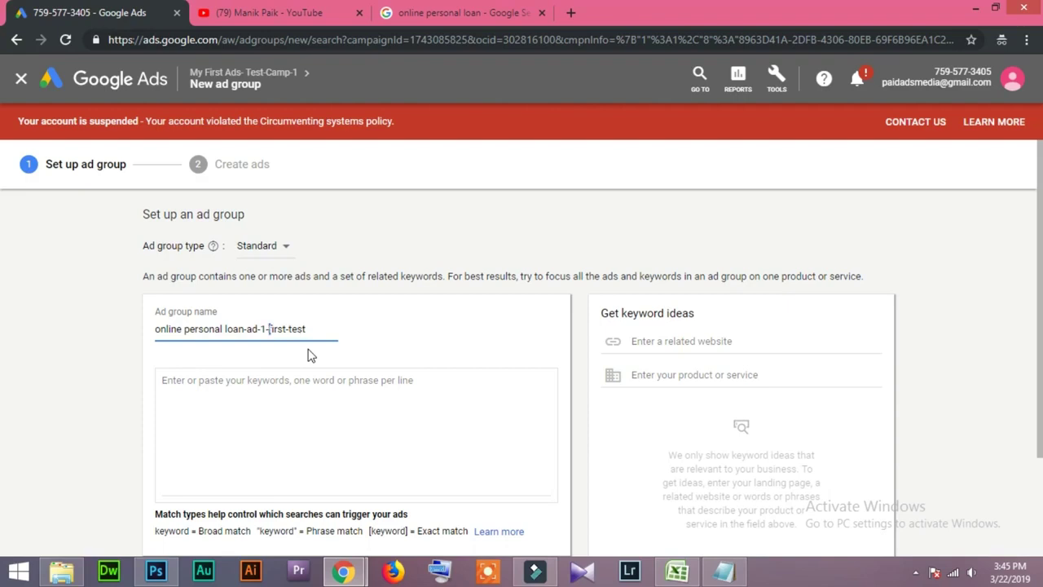
Step: Capitalize the words in the ad group name so it reads Online Personal Loan-ad-1-First-Test
{"action": "type", "text": "F"}
{"action": "type", "text": "T"}
{"action": "type", "text": "O"}
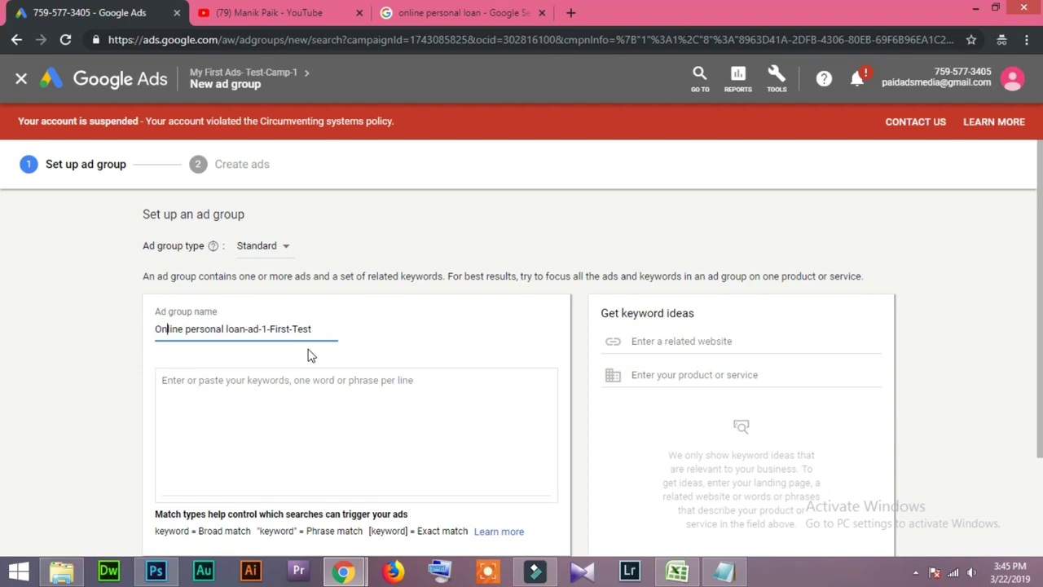
{"action": "type", "text": "P"}
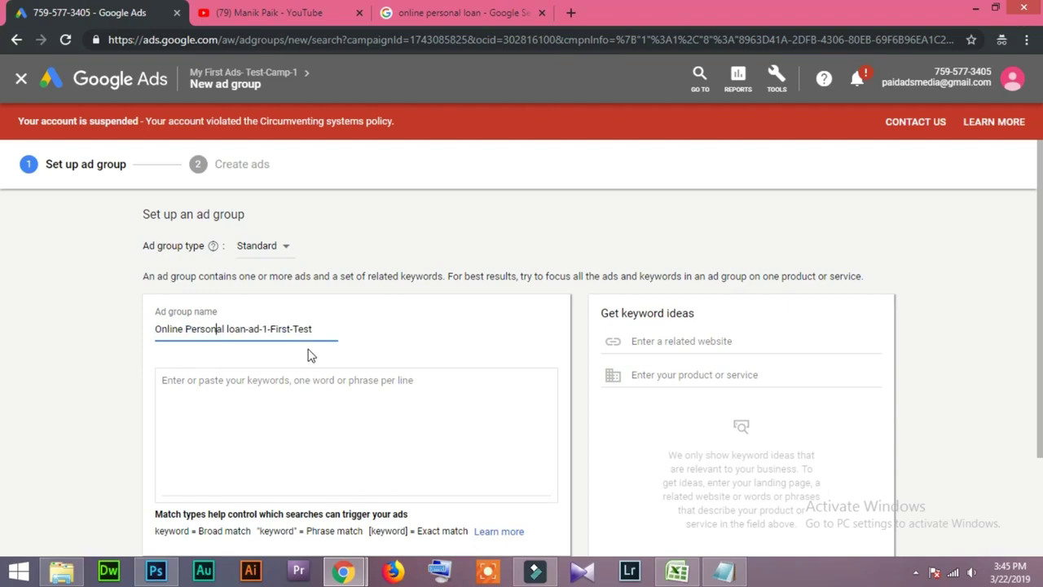
{"action": "type", "text": "L"}
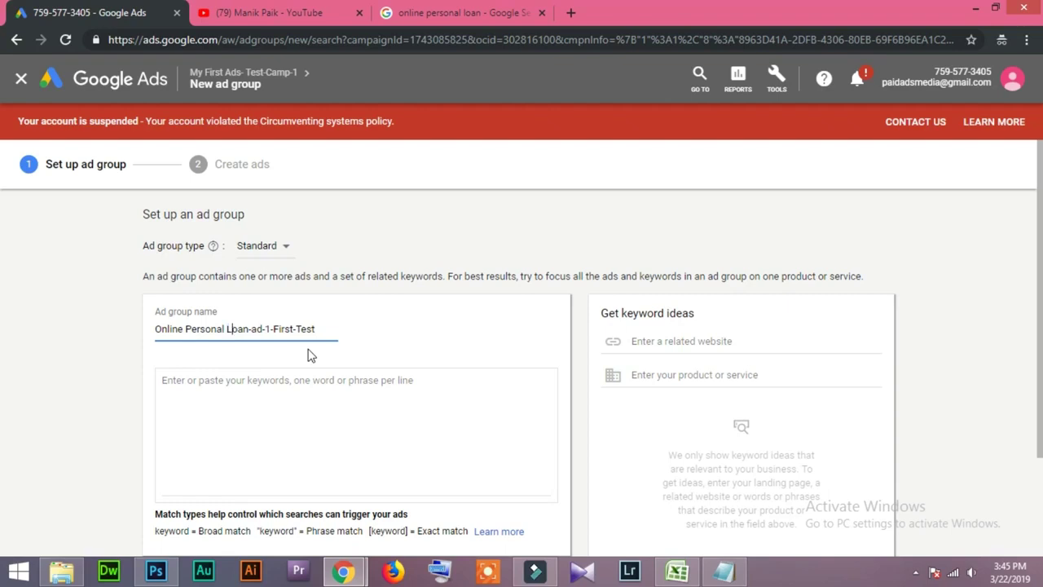
Step: Copy "Online Personal Loan" from the ad group name and get keyword ideas for it as the product or service
{"action": "left_click", "coordinate": [265, 394]}
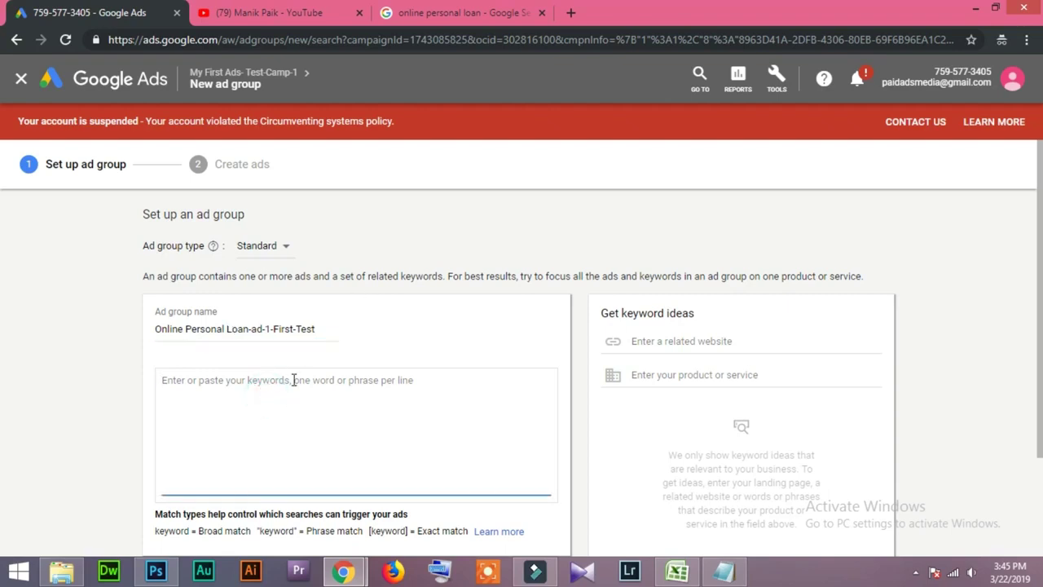
{"action": "left_click", "coordinate": [224, 391]}
{"action": "left_click_drag", "start_coordinate": [248, 329], "coordinate": [145, 329]}
{"action": "key", "text": "ctrl+c"}
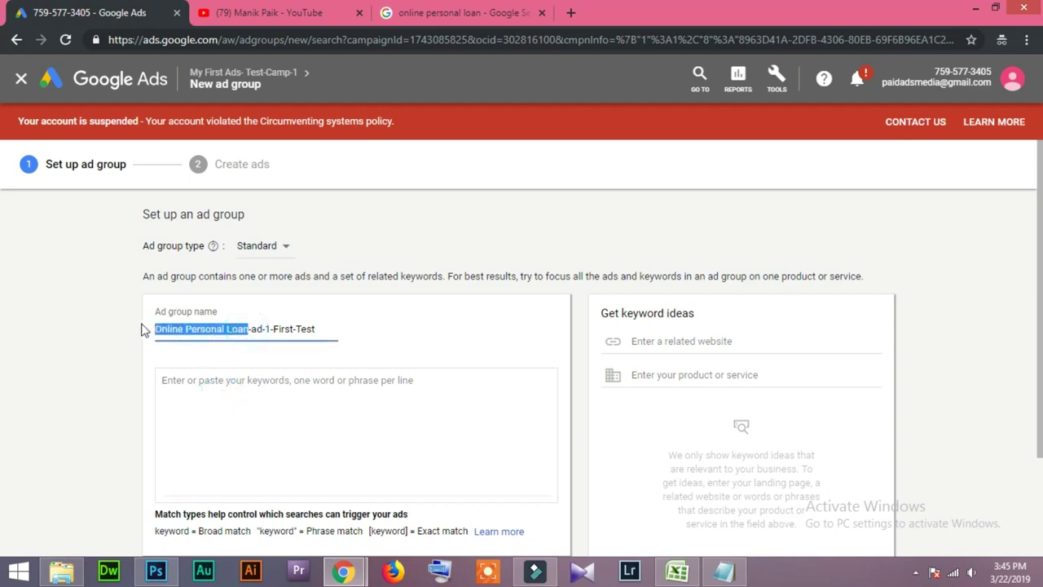
{"action": "left_click", "coordinate": [205, 395]}
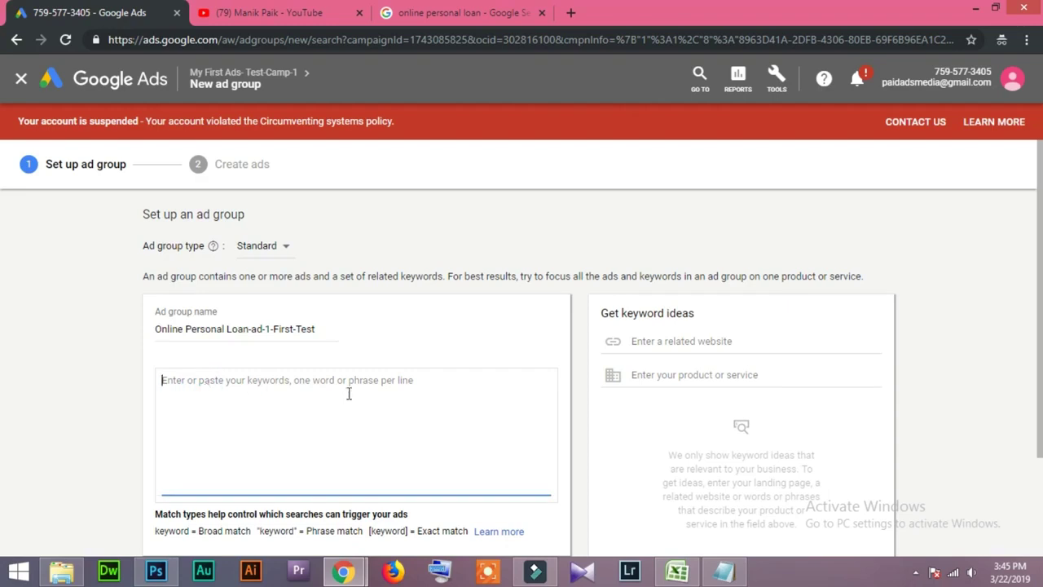
{"action": "left_click", "coordinate": [707, 377]}
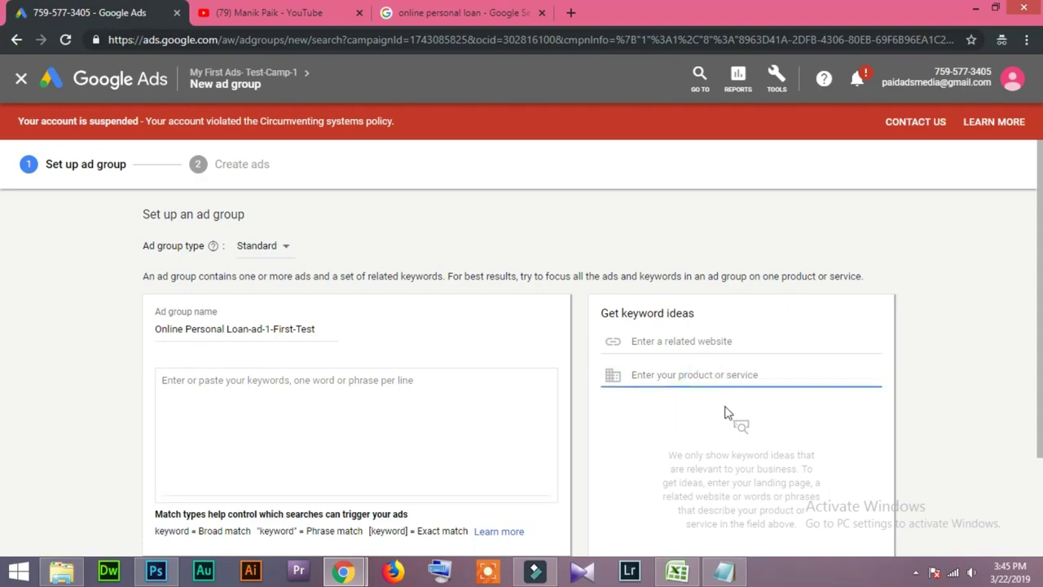
{"action": "key", "text": "ctrl+v"}
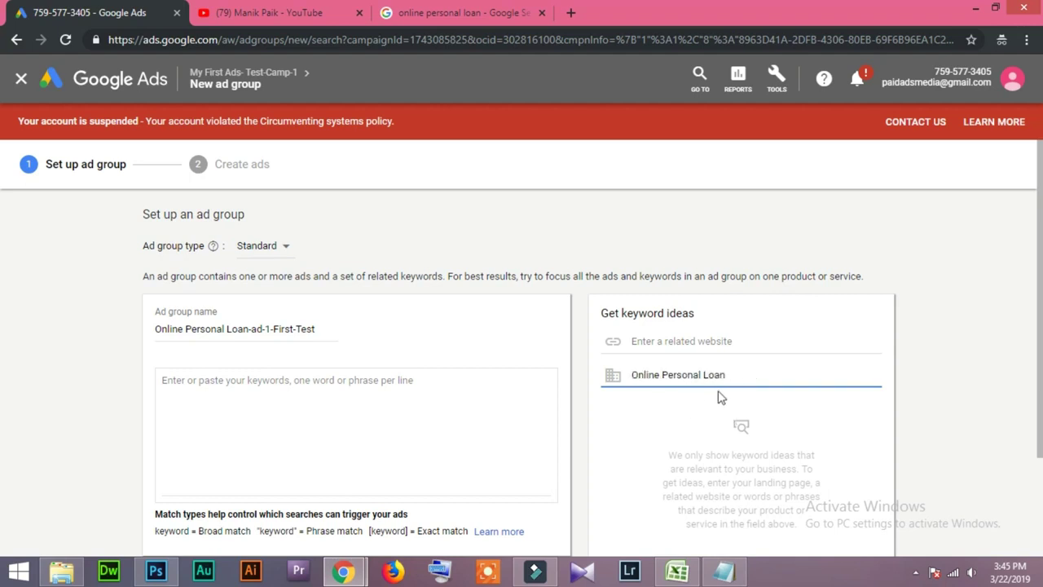
{"action": "left_click", "coordinate": [741, 425]}
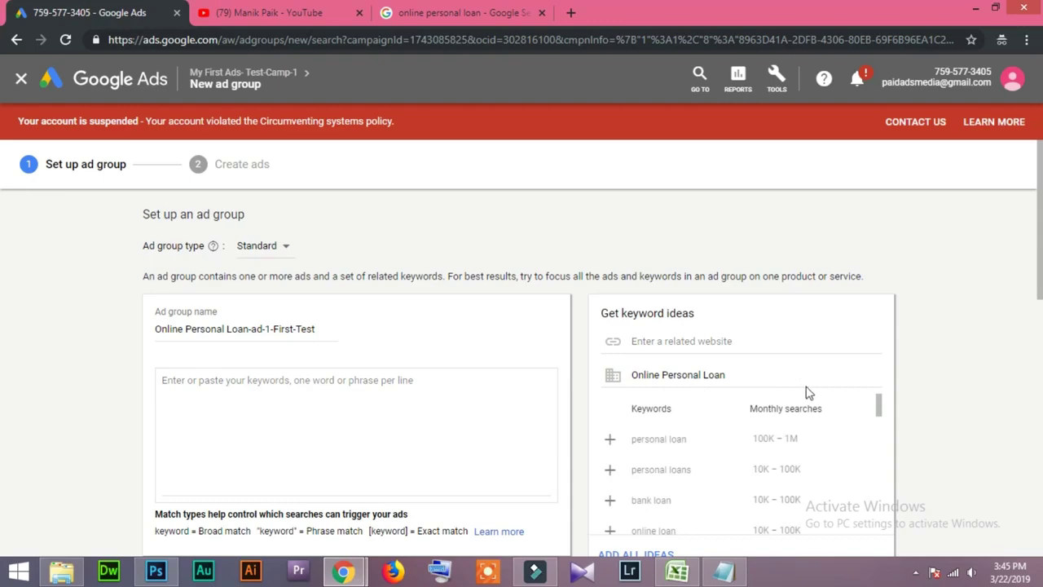
Step: Add the suggested keywords "lowest personal loan rates" and "quicken loans" to the ad group
{"action": "left_click_drag", "start_coordinate": [1040, 268], "coordinate": [2, 289]}
{"action": "scroll", "coordinate": [2, 289], "scroll_direction": "down", "scroll_amount": 2}
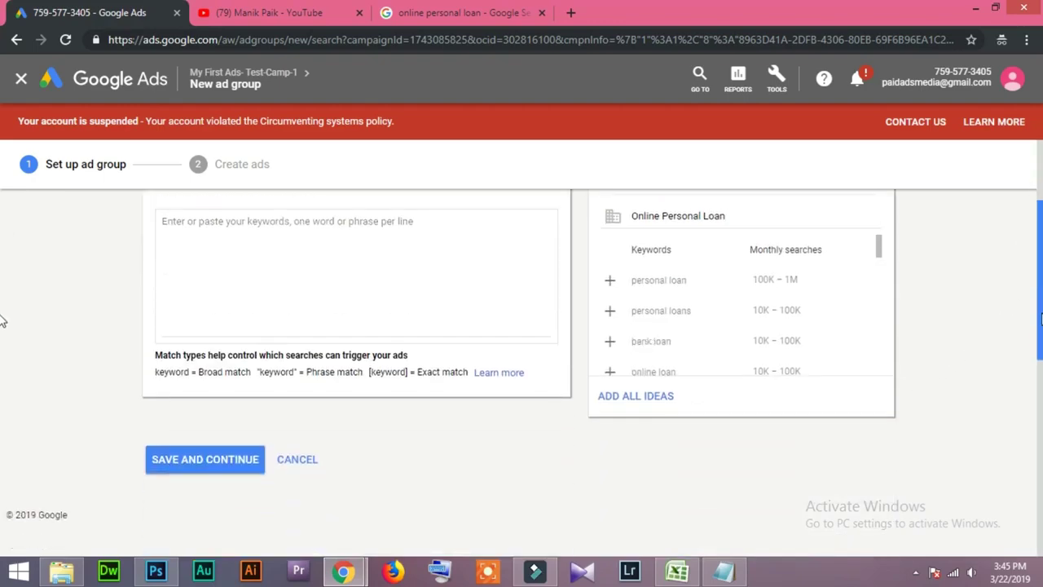
{"action": "scroll", "coordinate": [3, 319], "scroll_direction": "up", "scroll_amount": 1}
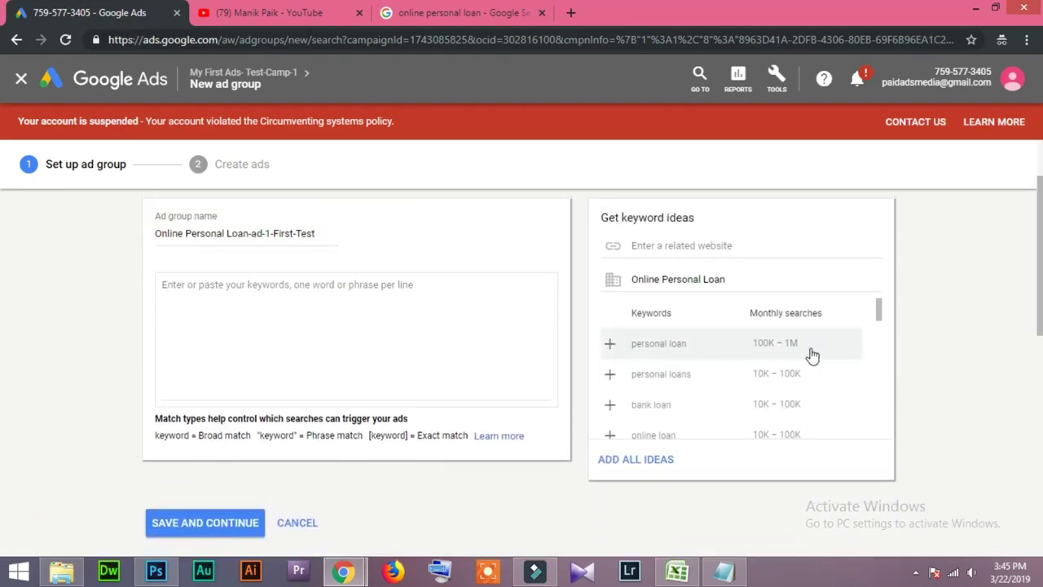
{"action": "left_click_drag", "start_coordinate": [878, 309], "coordinate": [870, 395]}
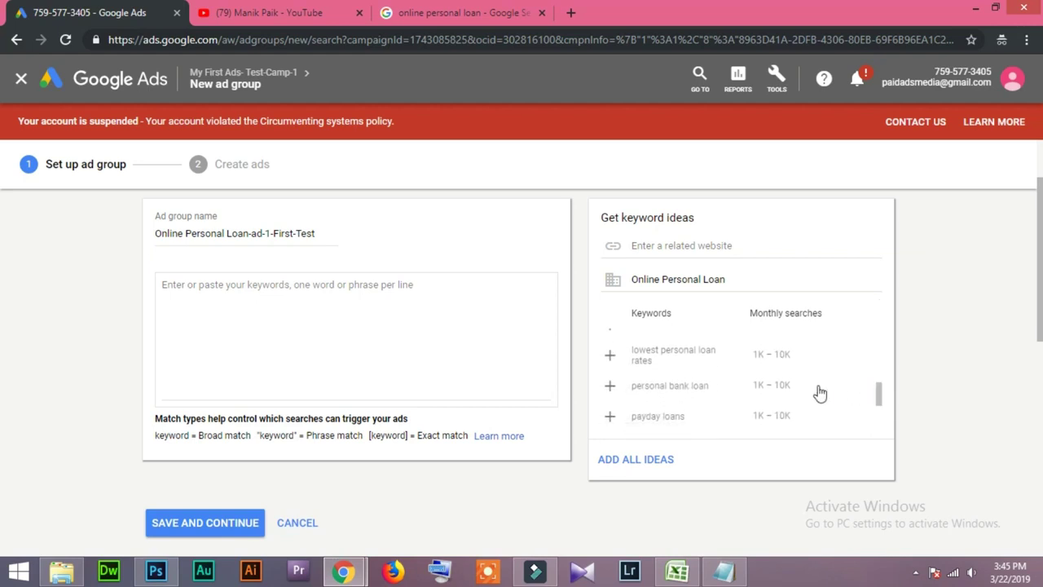
{"action": "left_click", "coordinate": [610, 358]}
{"action": "left_click", "coordinate": [365, 304]}
{"action": "left_click_drag", "start_coordinate": [881, 401], "coordinate": [881, 407]}
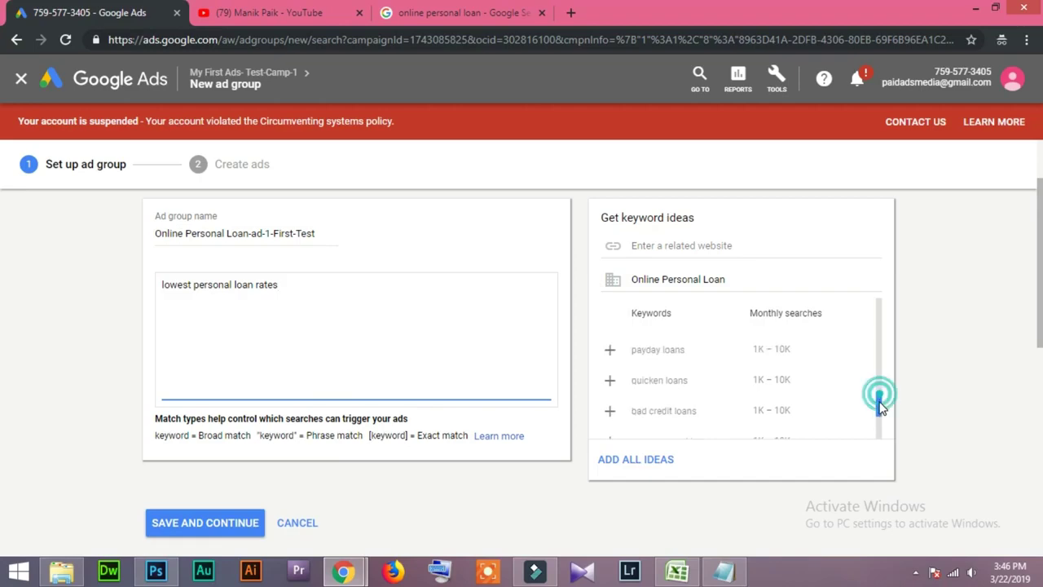
{"action": "left_click", "coordinate": [609, 373]}
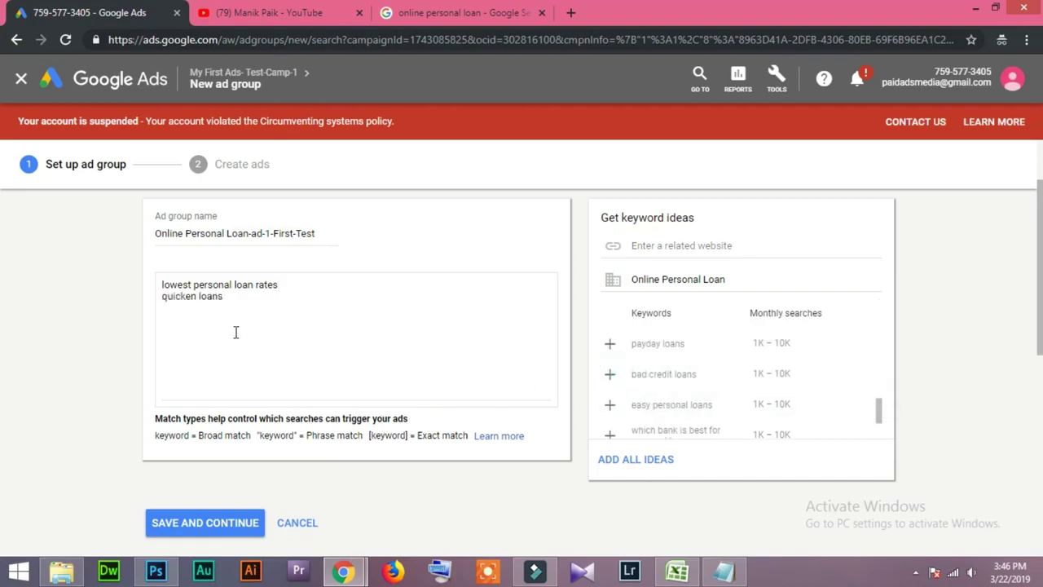
Step: Load more keyword ideas and add "personal loan instant approval" to the ad group's keywords
{"action": "left_click_drag", "start_coordinate": [878, 412], "coordinate": [879, 419]}
{"action": "left_click", "coordinate": [738, 419]}
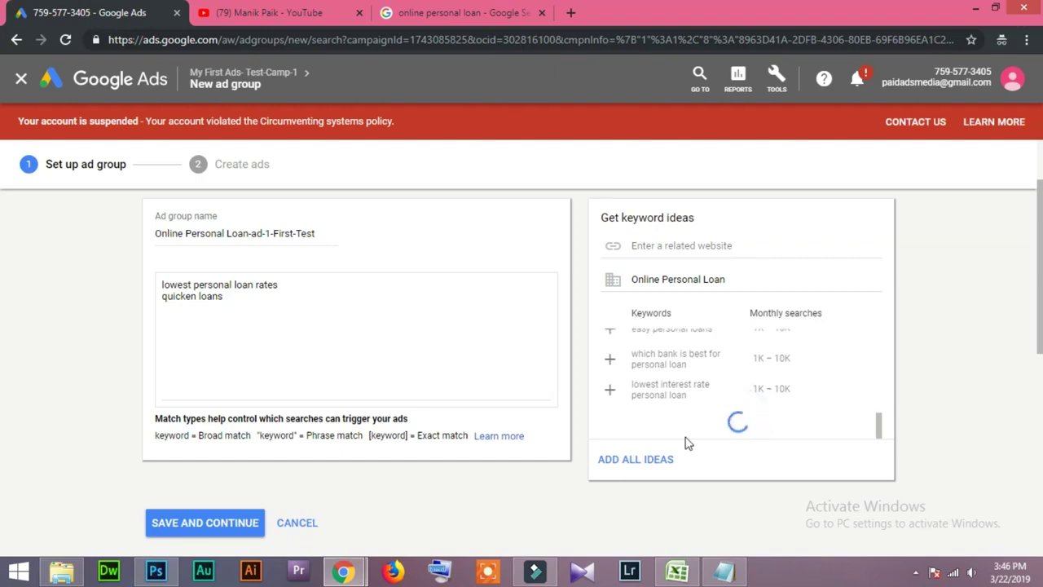
{"action": "left_click_drag", "start_coordinate": [878, 359], "coordinate": [880, 378]}
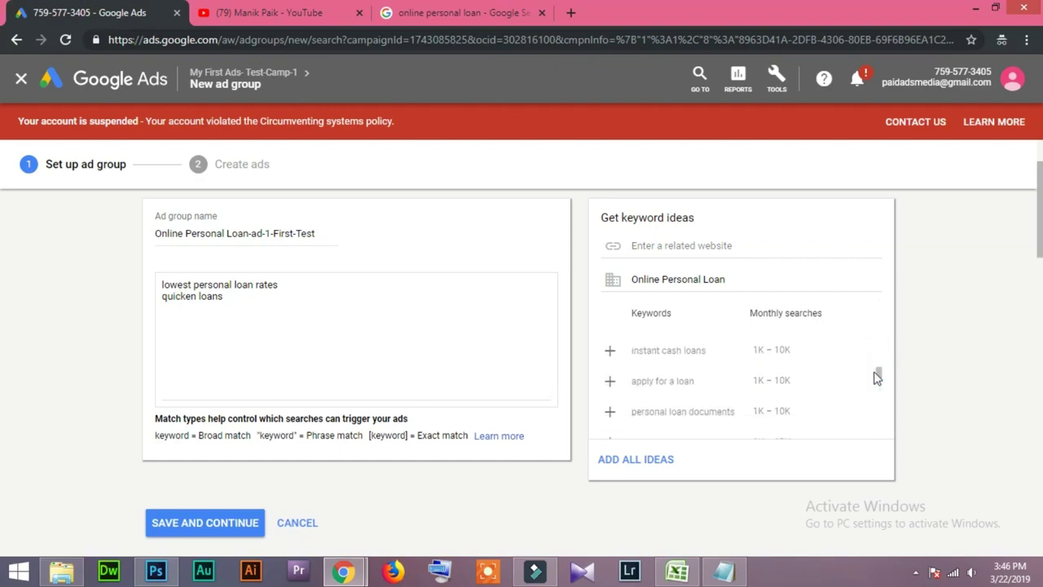
{"action": "scroll", "coordinate": [880, 376], "scroll_direction": "down", "scroll_amount": 3}
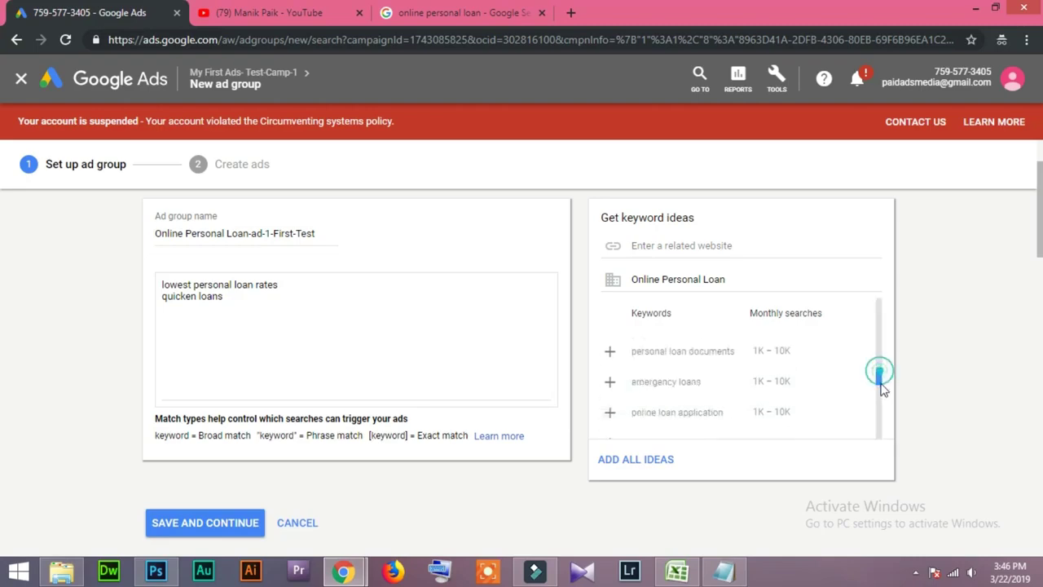
{"action": "left_click", "coordinate": [610, 398]}
{"action": "left_click", "coordinate": [335, 319]}
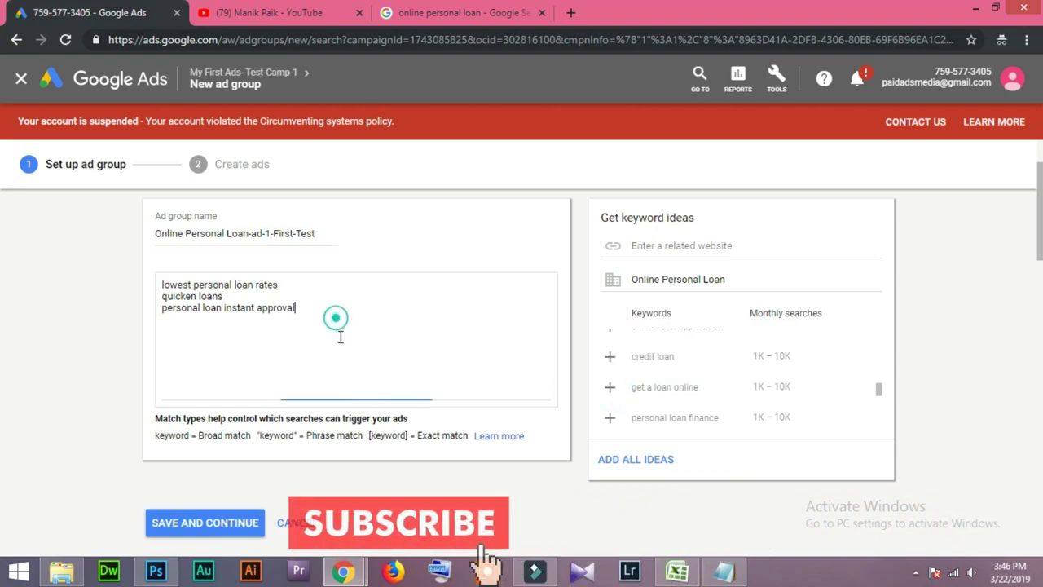
{"action": "left_click", "coordinate": [21, 366]}
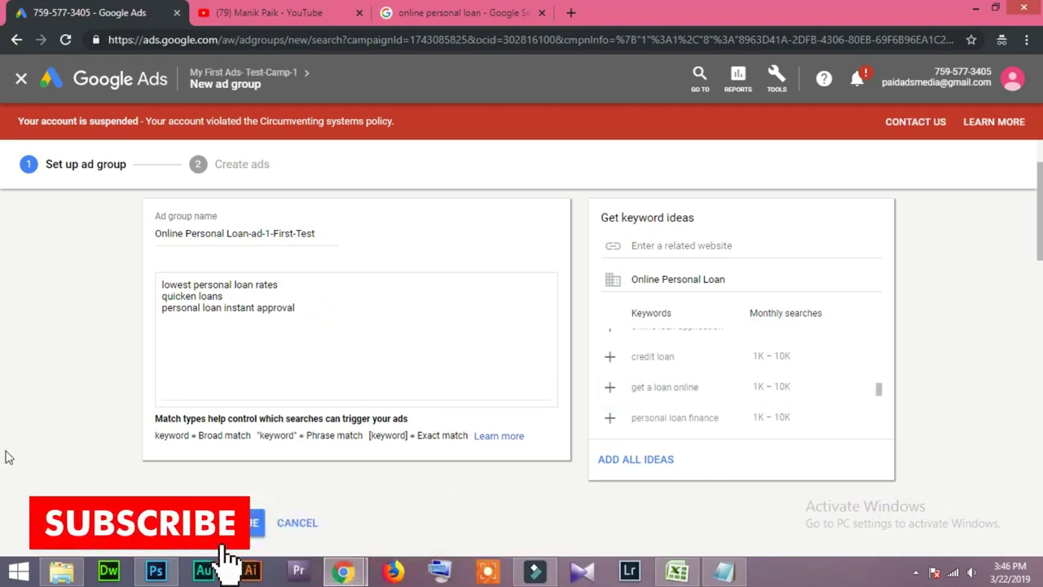
{"action": "left_click", "coordinate": [307, 331]}
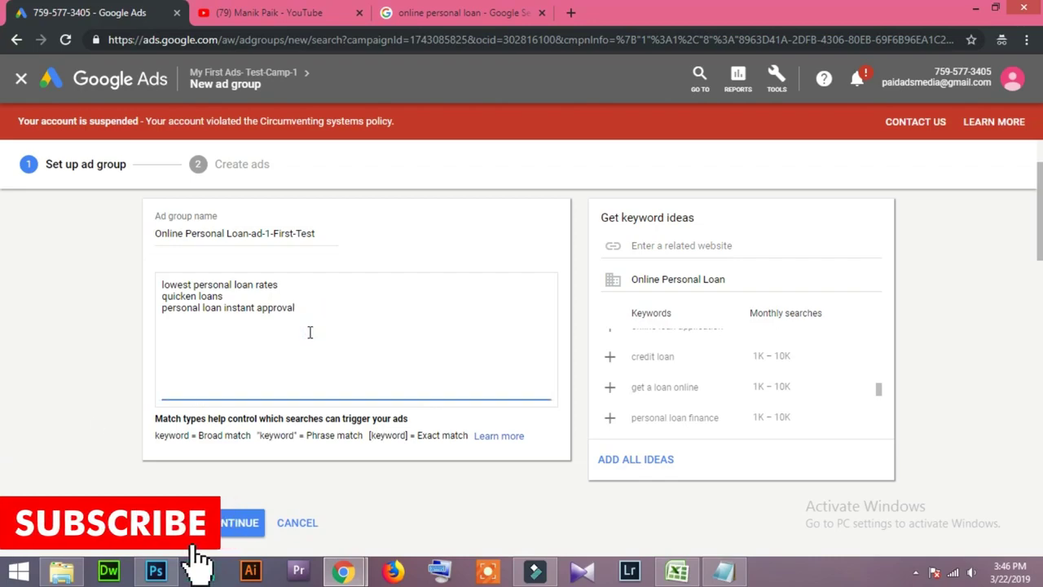
{"action": "double_click", "coordinate": [326, 310]}
{"action": "key", "text": "ctrl+a"}
{"action": "left_click", "coordinate": [400, 330]}
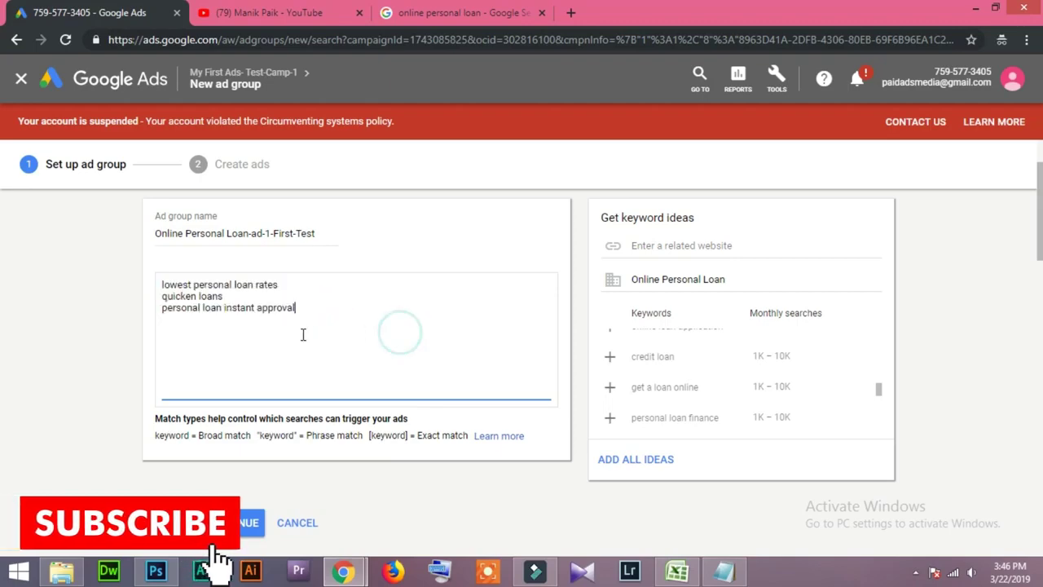
{"action": "key", "text": "ctrl+a"}
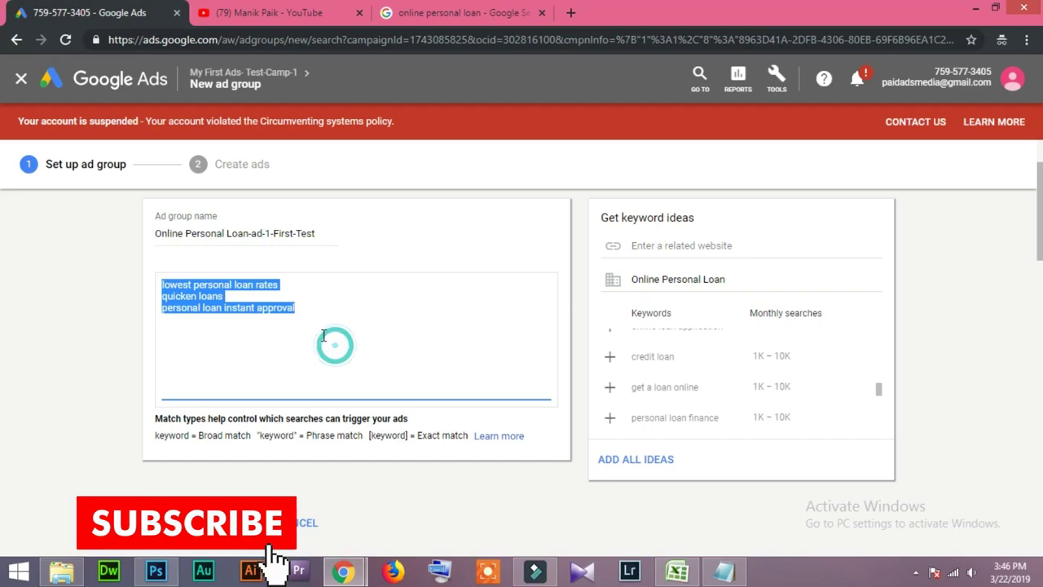
{"action": "left_click", "coordinate": [340, 310]}
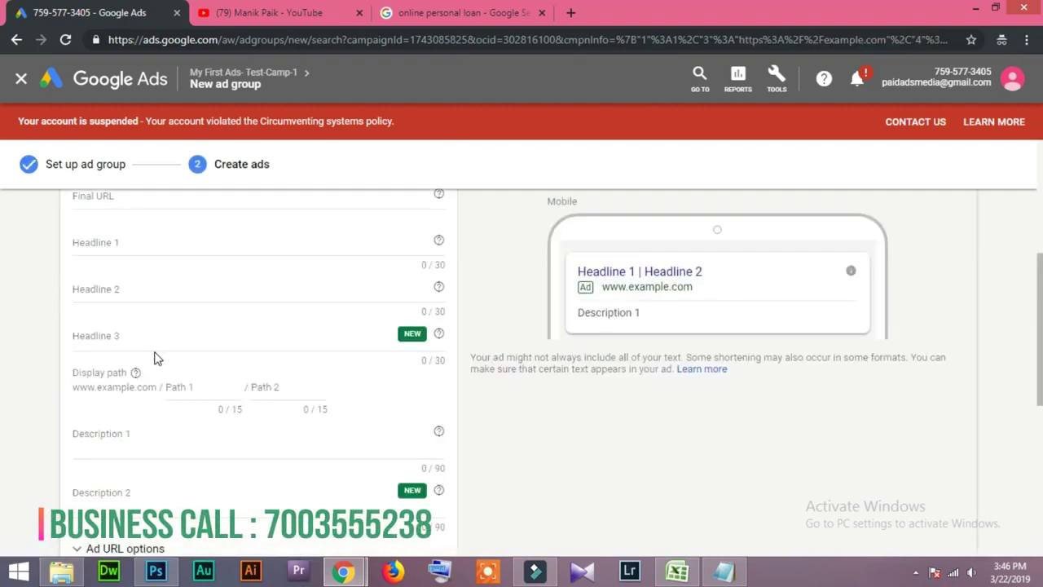
{"action": "scroll", "coordinate": [157, 358], "scroll_direction": "up", "scroll_amount": 3}
{"action": "left_click", "coordinate": [140, 428]}
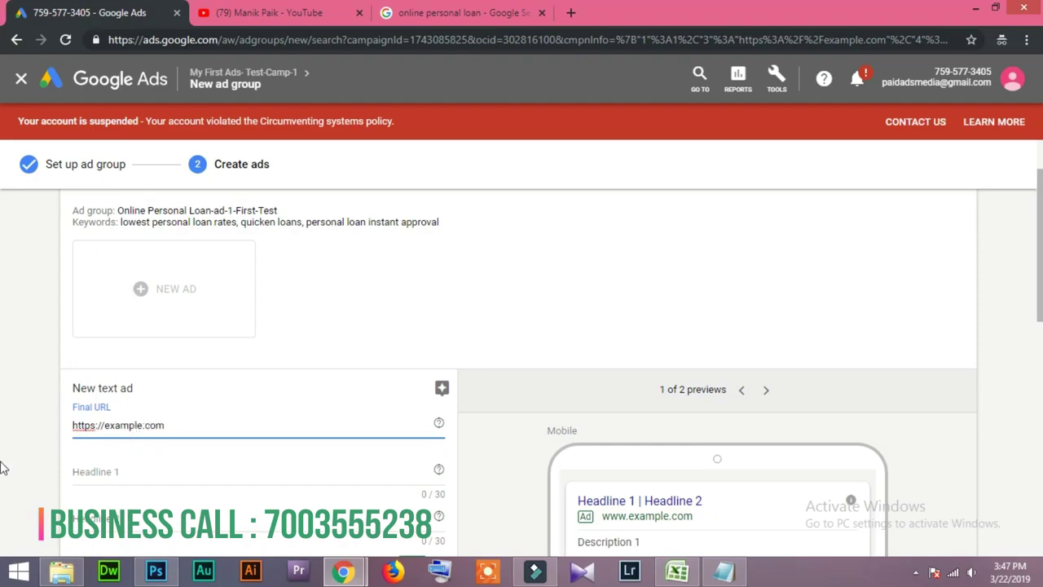
Step: Copy the IndiaLends ad title "Personal Loan at 10.75% | Salary ₹ 30,000 pm or More | IndiaLends.com" from the Google results into Headline 1
{"action": "left_click", "coordinate": [130, 463]}
{"action": "left_click", "coordinate": [434, 17]}
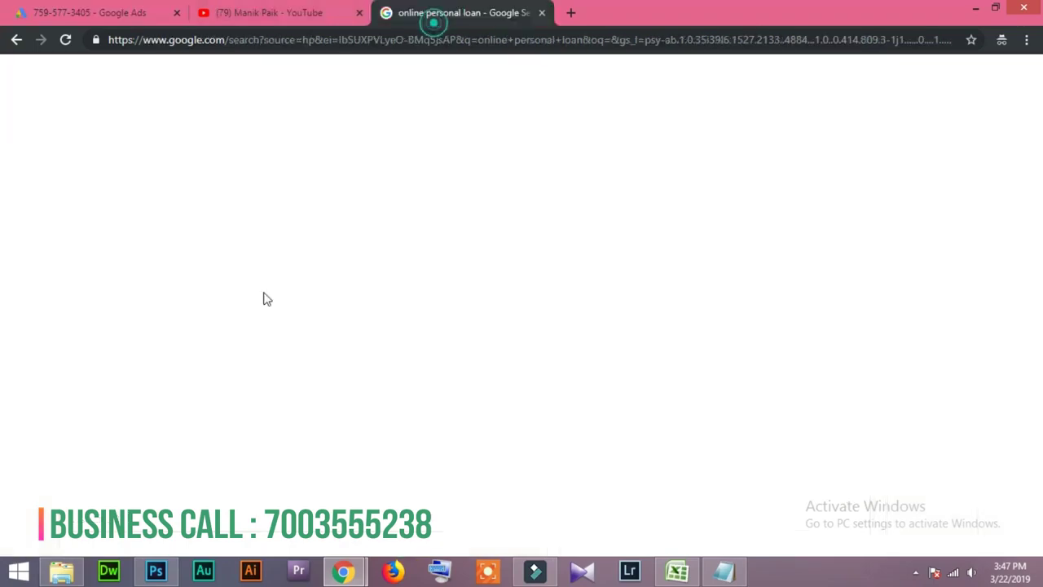
{"action": "left_click", "coordinate": [54, 291]}
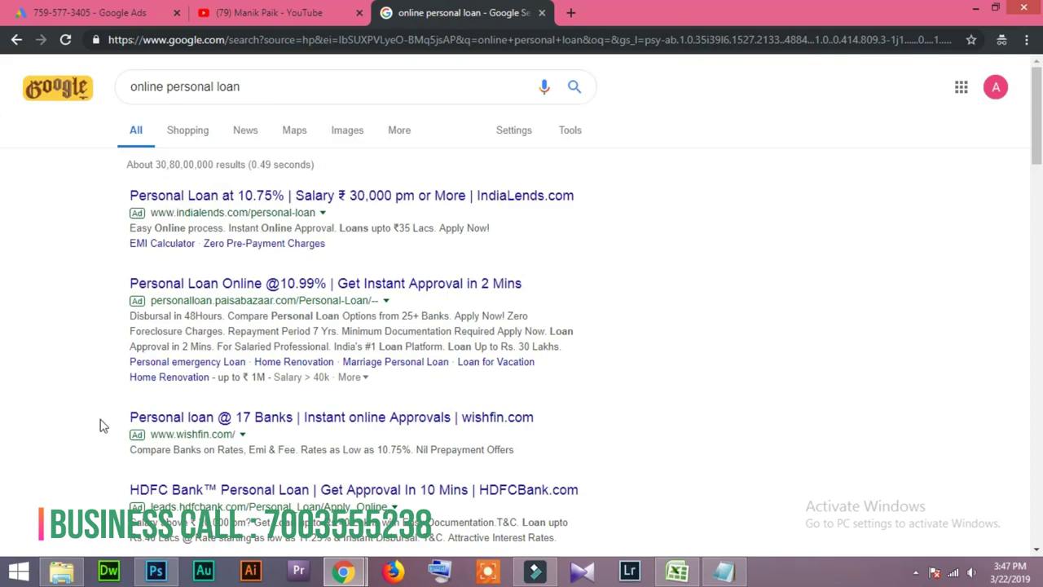
{"action": "left_click_drag", "start_coordinate": [107, 198], "coordinate": [174, 196]}
{"action": "left_click", "coordinate": [608, 203]}
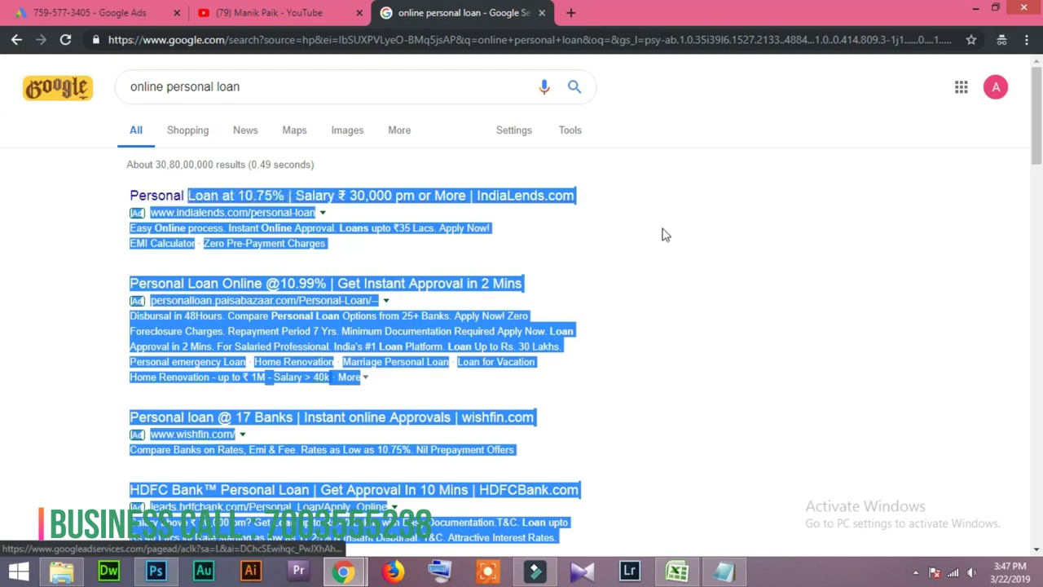
{"action": "left_click", "coordinate": [634, 192]}
{"action": "left_click_drag", "start_coordinate": [584, 194], "coordinate": [222, 196]}
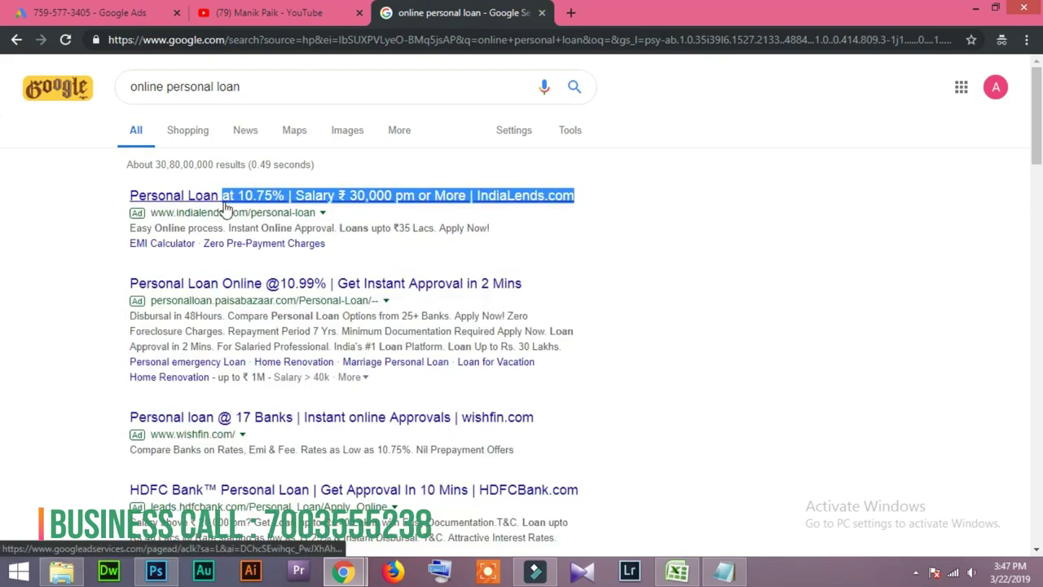
{"action": "key", "text": "shift+Left"}
{"action": "key", "text": "shift+Left"}
{"action": "key", "text": "shift+Left"}
{"action": "key", "text": "shift+Left"}
{"action": "key", "text": "shift+Left"}
{"action": "key", "text": "shift+Left"}
{"action": "key", "text": "shift+Left"}
{"action": "key", "text": "shift+Left"}
{"action": "key", "text": "shift+Left"}
{"action": "key", "text": "shift+Left"}
{"action": "key", "text": "shift+Left"}
{"action": "key", "text": "shift+Left"}
{"action": "key", "text": "shift+Left"}
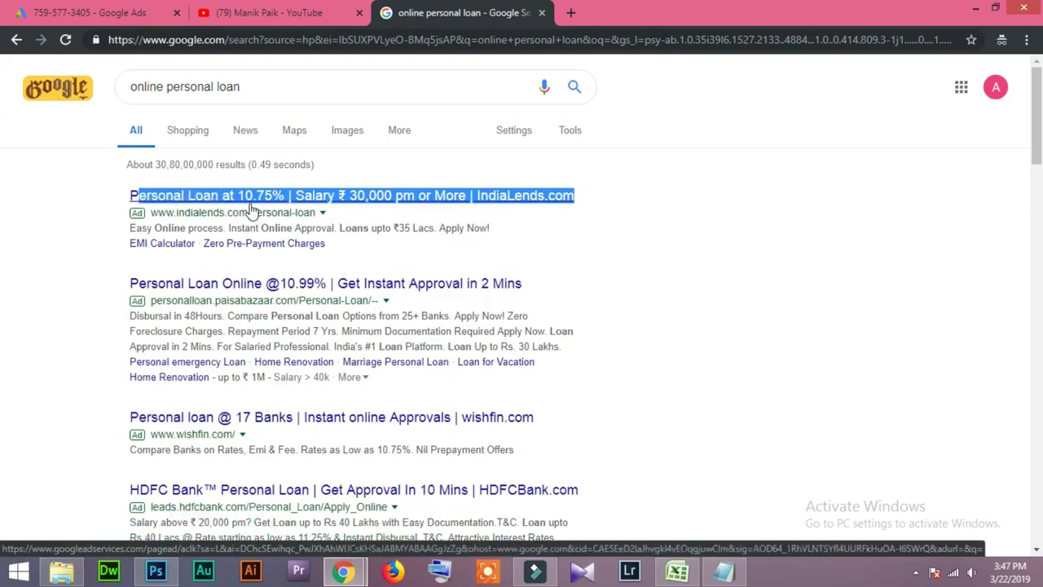
{"action": "key", "text": "ctrl+1"}
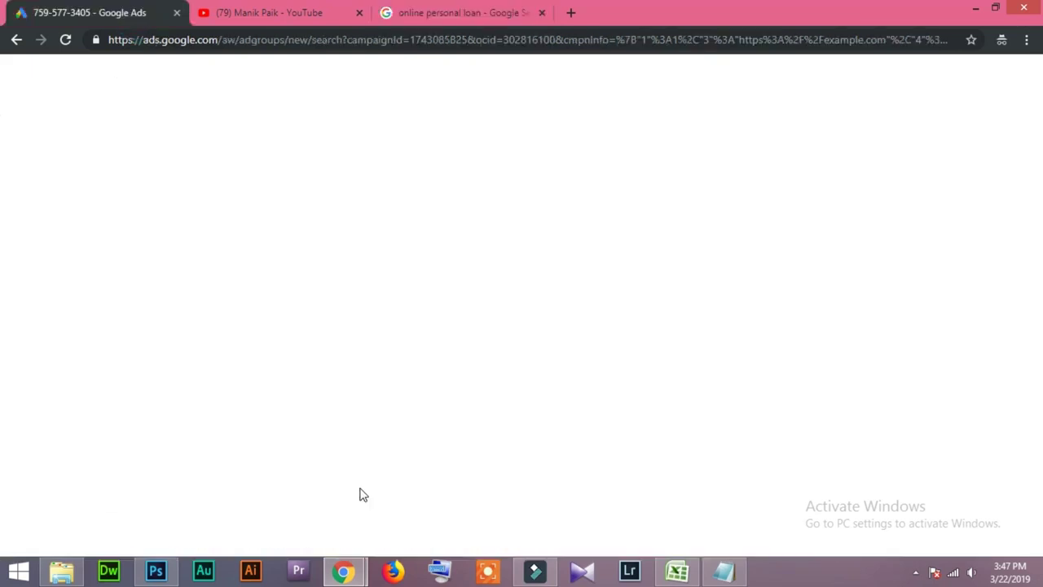
{"action": "type", "text": "Personal Loan at 10.75% | Salary ₹ 30,000 pm or More | IndiaLends.com"}
{"action": "scroll", "coordinate": [419, 494], "scroll_direction": "down", "scroll_amount": 1}
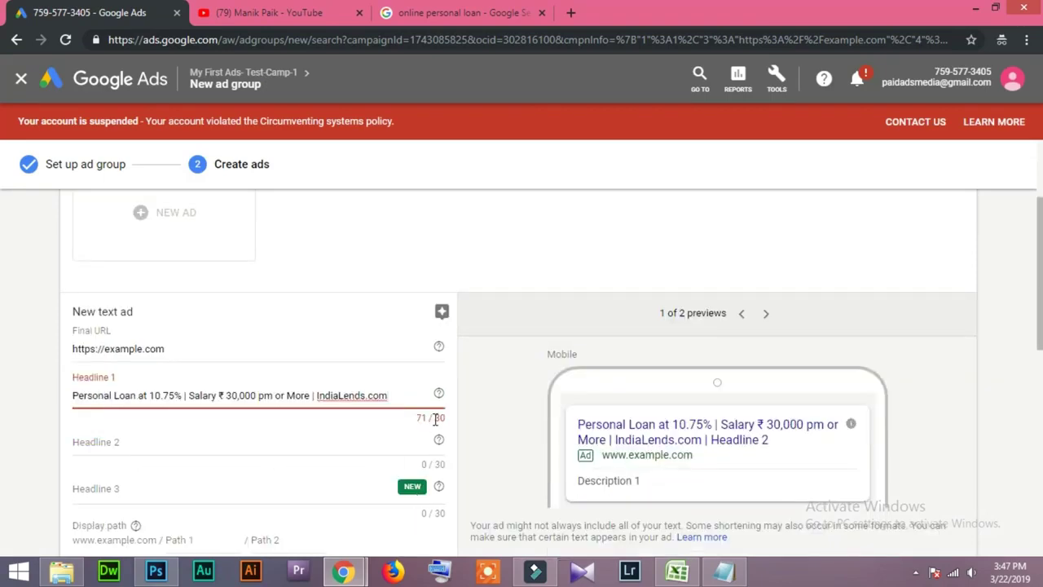
Step: Move "Salary ₹ 30,000 pm or More | IndiaLends.com" from Headline 1 to Headline 2, leaving only "Personal Loan at 10.75%" in Headline 1
{"action": "left_click_drag", "start_coordinate": [403, 398], "coordinate": [189, 394]}
{"action": "key", "text": "ctrl+c"}
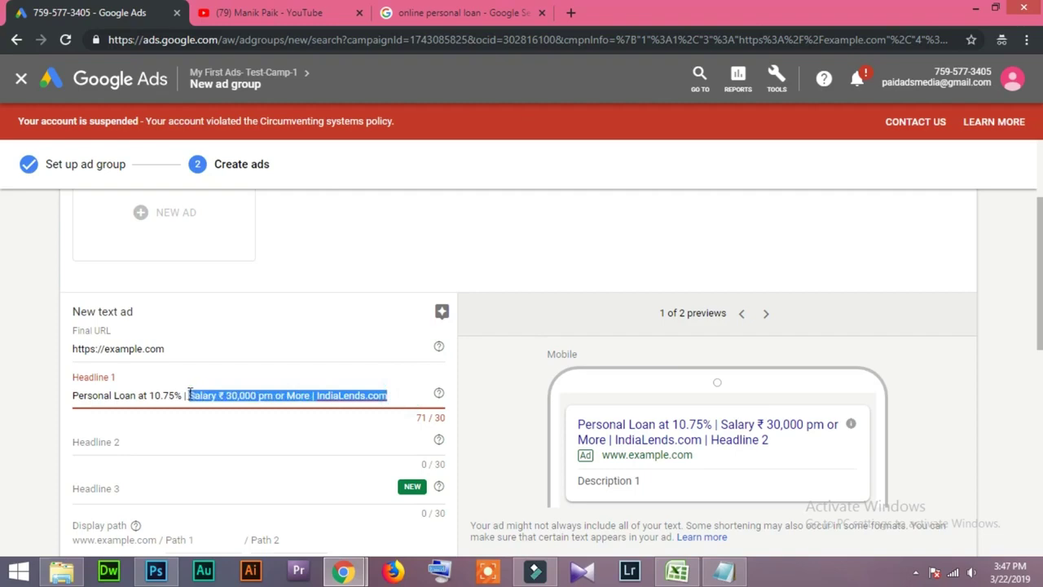
{"action": "key", "text": "BackSpace"}
{"action": "left_click", "coordinate": [196, 440]}
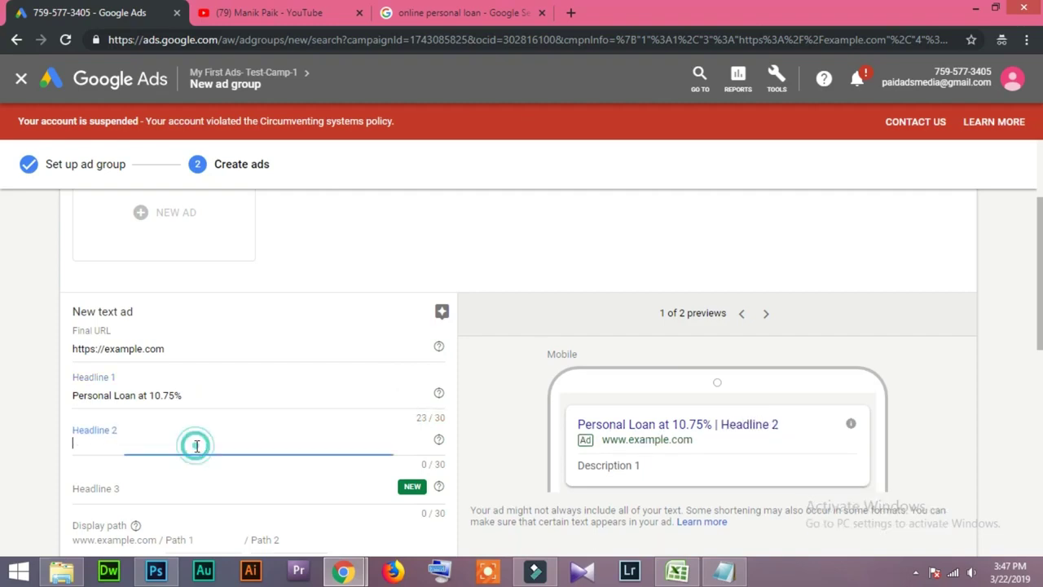
{"action": "key", "text": "ctrl+v"}
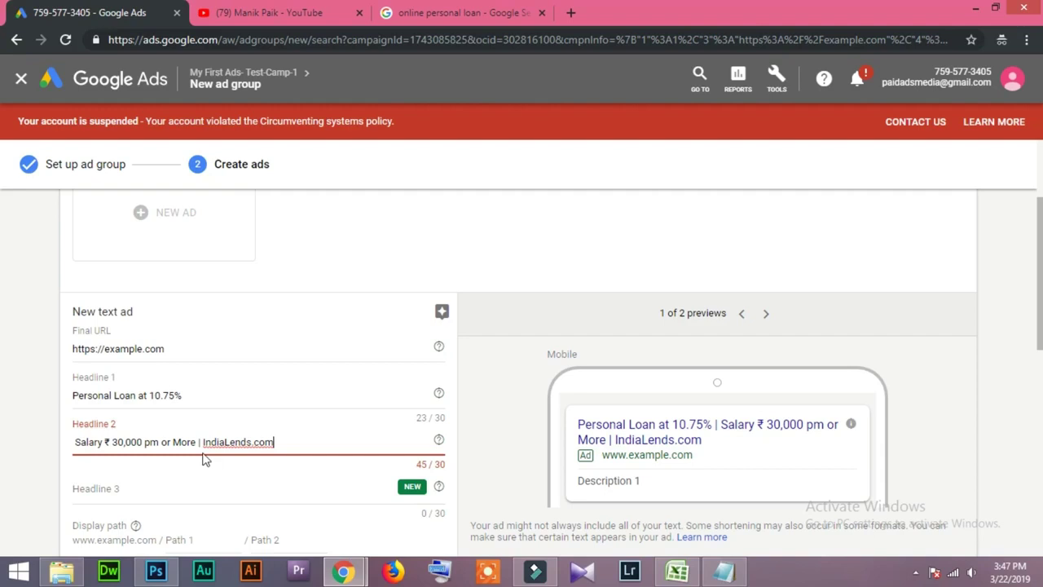
Step: Cut "IndiaLends.com" and its separator out of Headline 2 so it reads "Salary ₹ 30,000 pm or More"
{"action": "left_click_drag", "start_coordinate": [204, 440], "coordinate": [337, 440]}
{"action": "key", "text": "ctrl+c"}
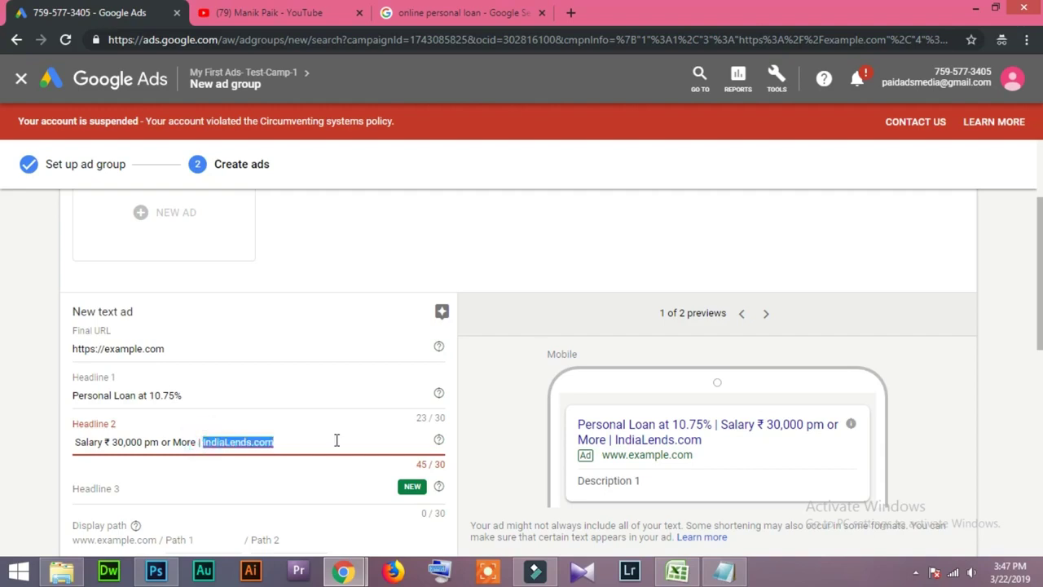
{"action": "key", "text": "BackSpace"}
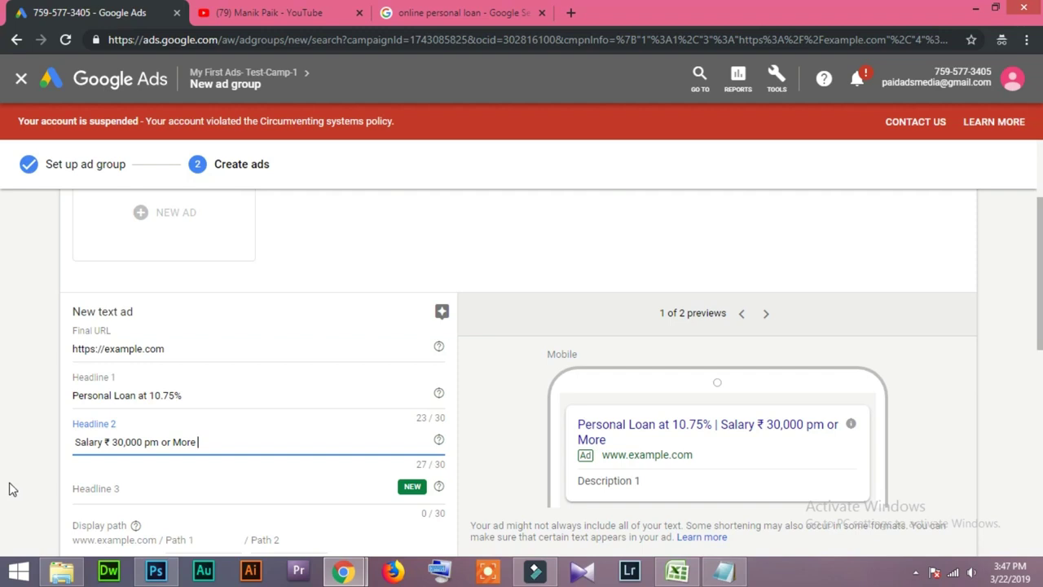
Step: Paste the cut company name into Headline 3 and replace it with Example.com
{"action": "left_click", "coordinate": [216, 491]}
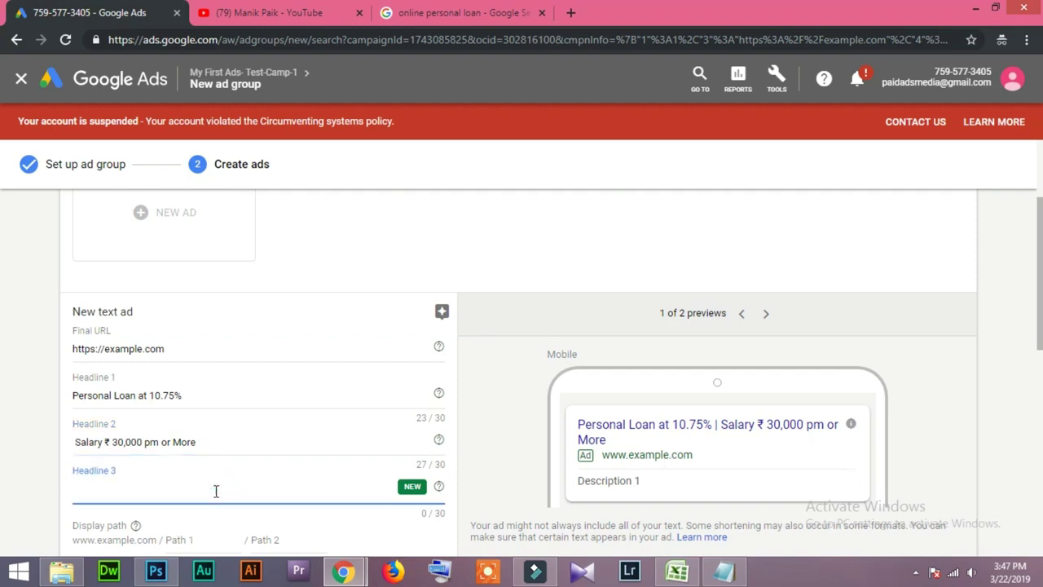
{"action": "key", "text": "ctrl+v"}
{"action": "key", "text": "BackSpace"}
{"action": "key", "text": "BackSpace"}
{"action": "key", "text": "BackSpace"}
{"action": "key", "text": "BackSpace"}
{"action": "key", "text": "BackSpace"}
{"action": "key", "text": "BackSpace"}
{"action": "key", "text": "BackSpace"}
{"action": "key", "text": "BackSpace"}
{"action": "key", "text": "BackSpace"}
{"action": "type", "text": "Example.com"}
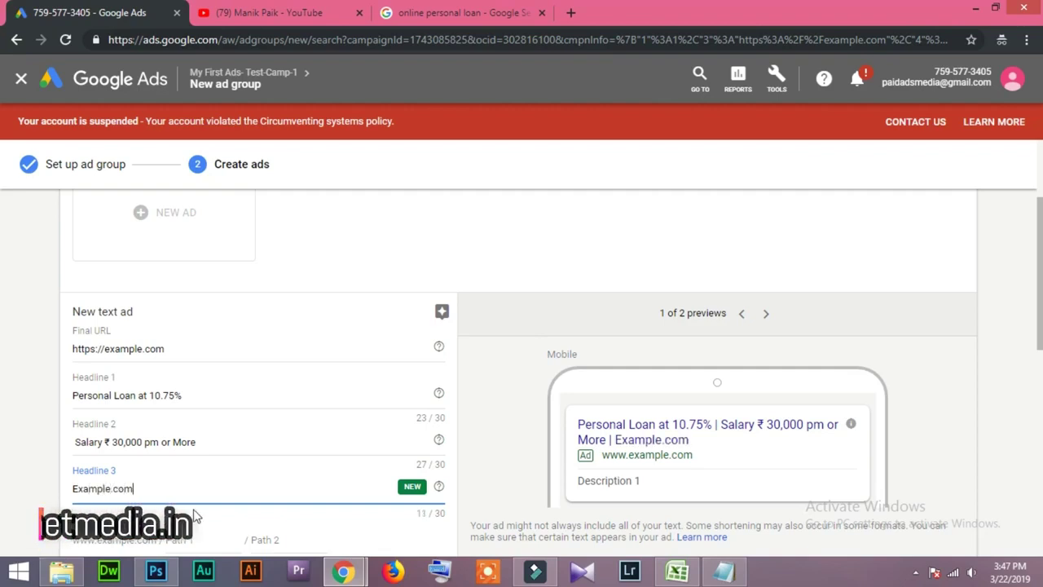
{"action": "scroll", "coordinate": [11, 481], "scroll_direction": "down", "scroll_amount": 2}
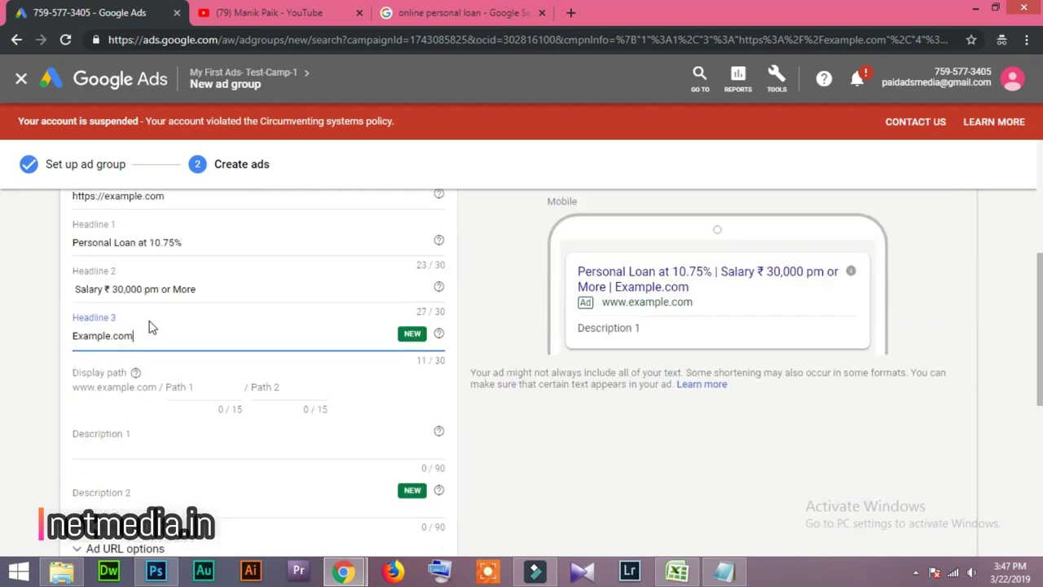
{"action": "left_click_drag", "start_coordinate": [151, 333], "coordinate": [54, 360]}
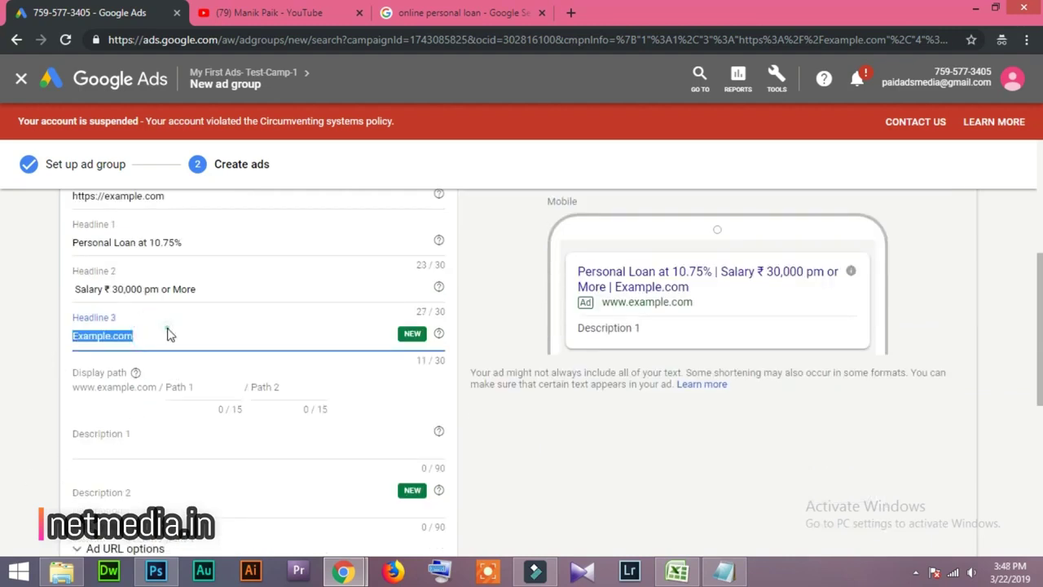
{"action": "left_click", "coordinate": [2, 424]}
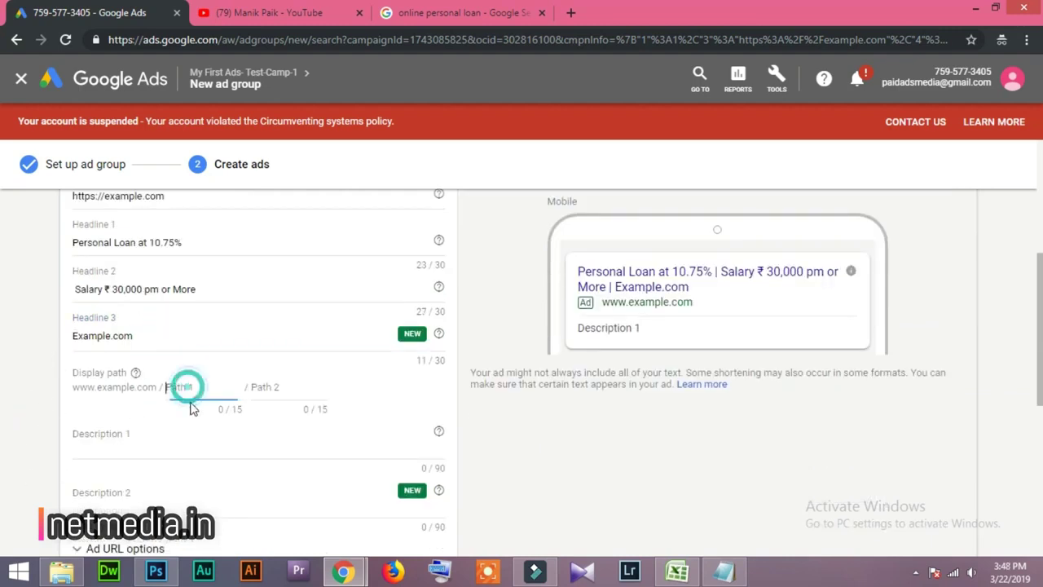
Step: Copy "Apply_Online" from the HDFC Bank ad's display URL in the Google results into Path 1 of the display path
{"action": "scroll", "coordinate": [102, 440], "scroll_direction": "up", "scroll_amount": 4}
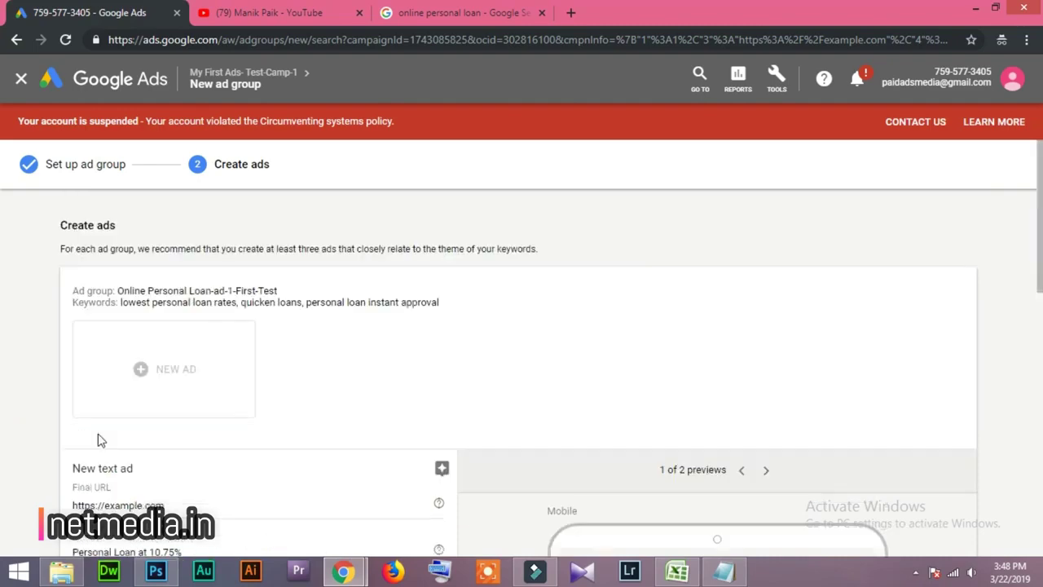
{"action": "scroll", "coordinate": [98, 440], "scroll_direction": "down", "scroll_amount": 2}
{"action": "left_click", "coordinate": [444, 13]}
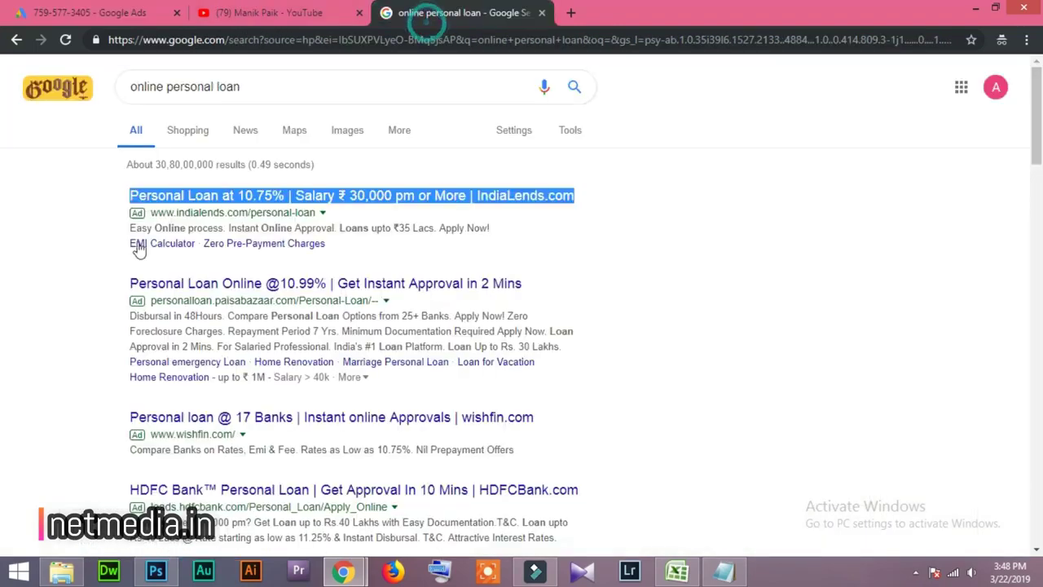
{"action": "left_click", "coordinate": [2, 306]}
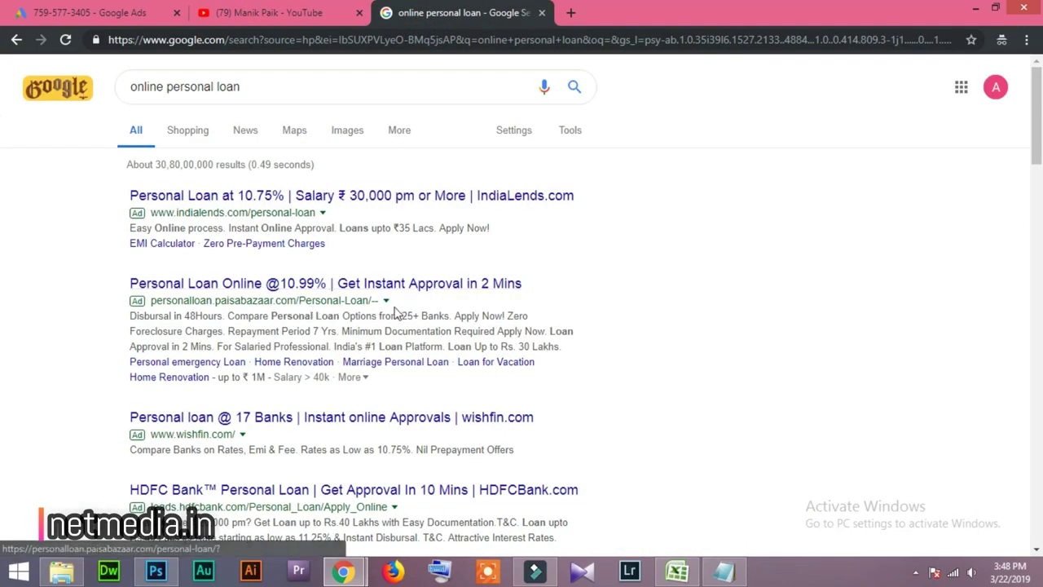
{"action": "scroll", "coordinate": [55, 424], "scroll_direction": "down", "scroll_amount": 1}
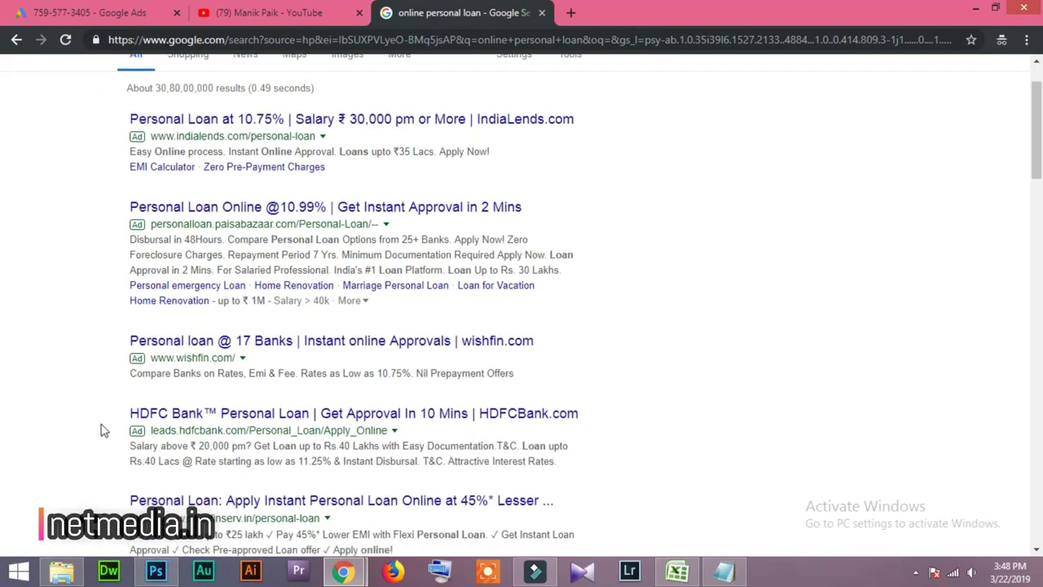
{"action": "double_click", "coordinate": [382, 431]}
{"action": "key", "text": "ctrl+c"}
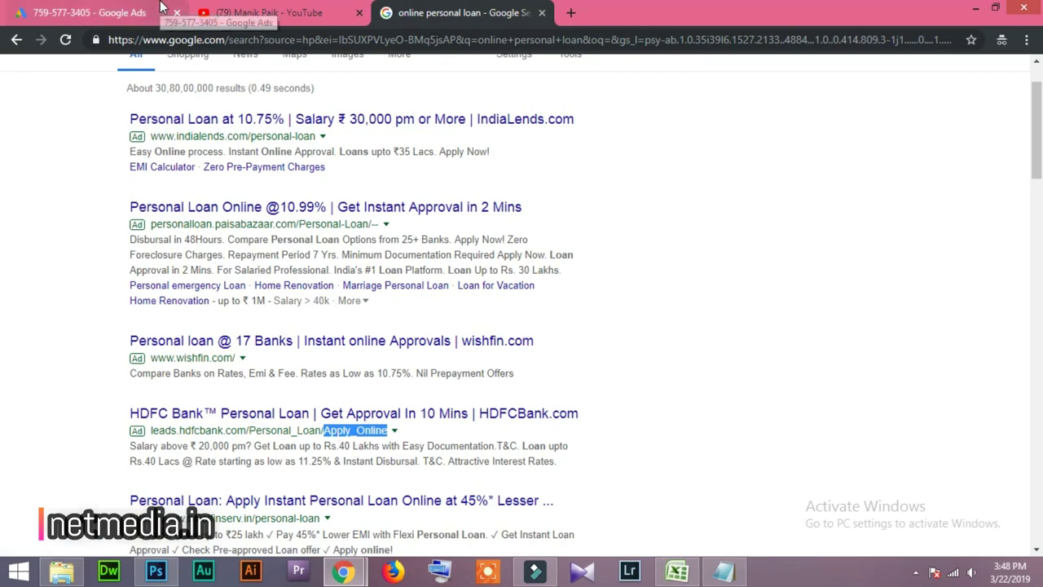
{"action": "left_click", "coordinate": [90, 13]}
{"action": "scroll", "coordinate": [179, 461], "scroll_direction": "down", "scroll_amount": 1}
{"action": "left_click", "coordinate": [180, 460]}
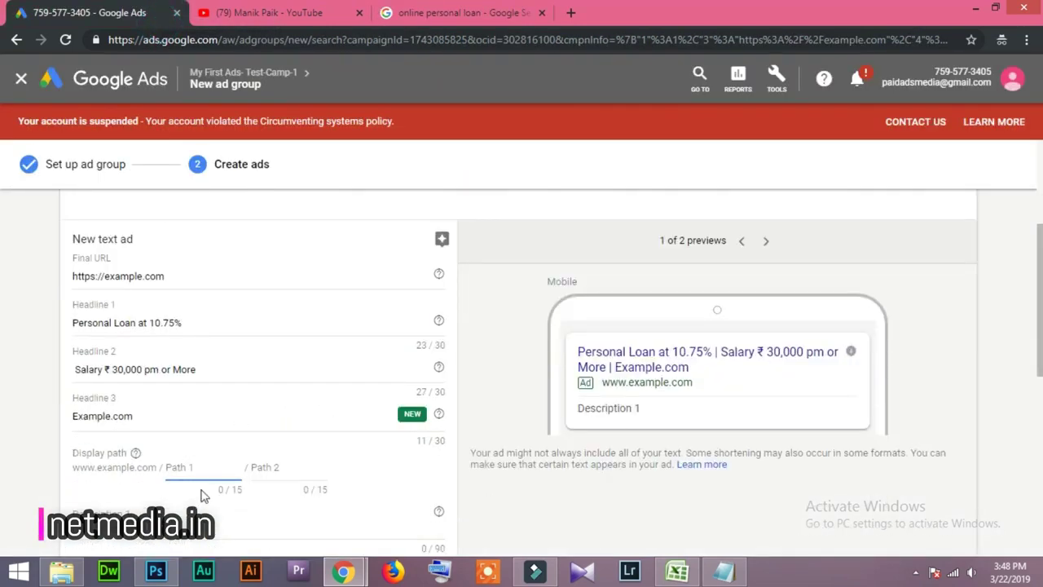
{"action": "key", "text": "ctrl+v"}
Step: Shorten Path 1 of the display path to Apply and enter Online as Path 2
{"action": "left_click_drag", "start_coordinate": [230, 465], "coordinate": [195, 467]}
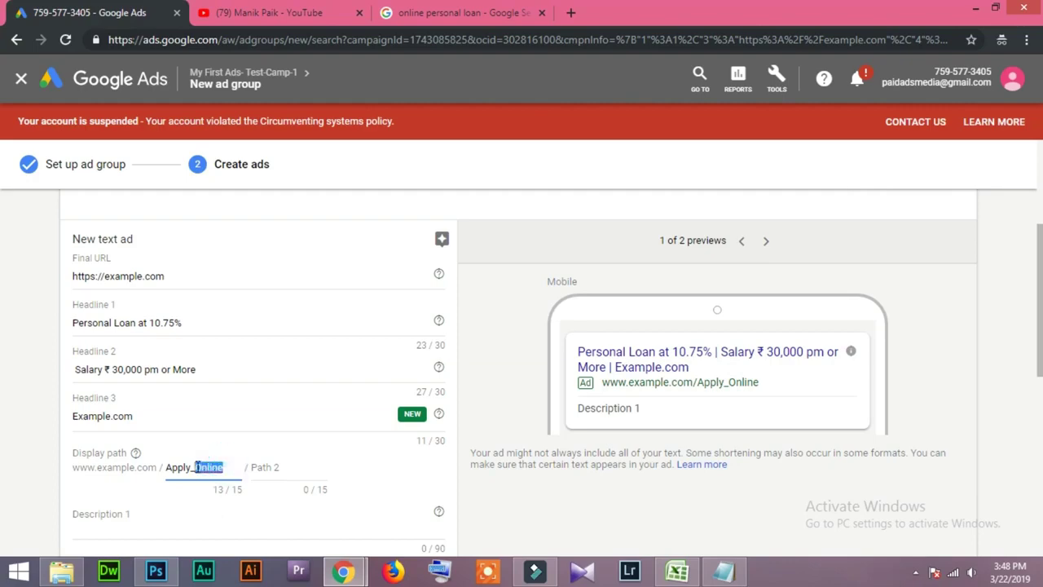
{"action": "key", "text": "BackSpace"}
{"action": "key", "text": "BackSpace"}
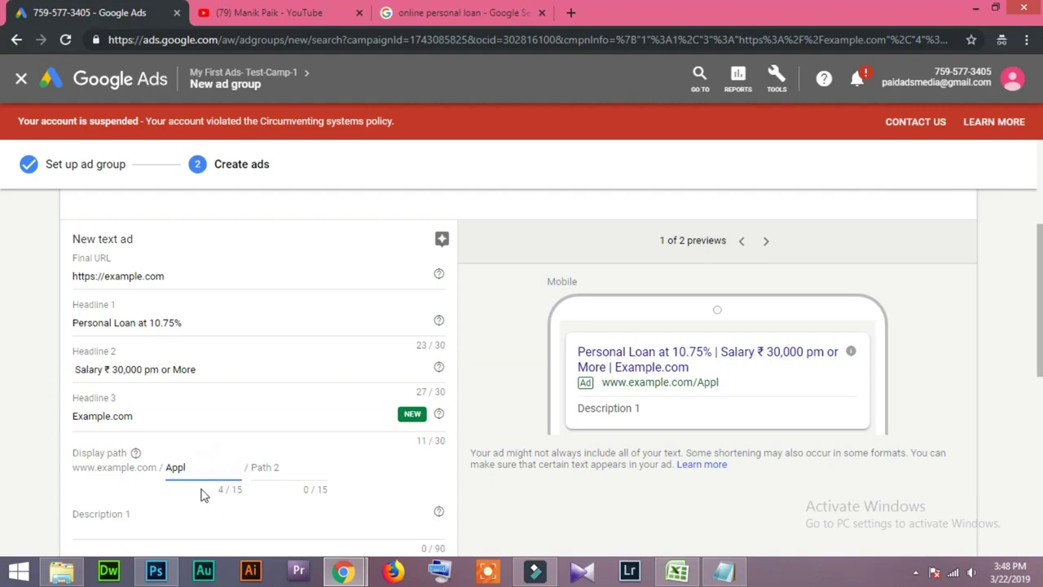
{"action": "type", "text": "y"}
{"action": "left_click", "coordinate": [272, 467]}
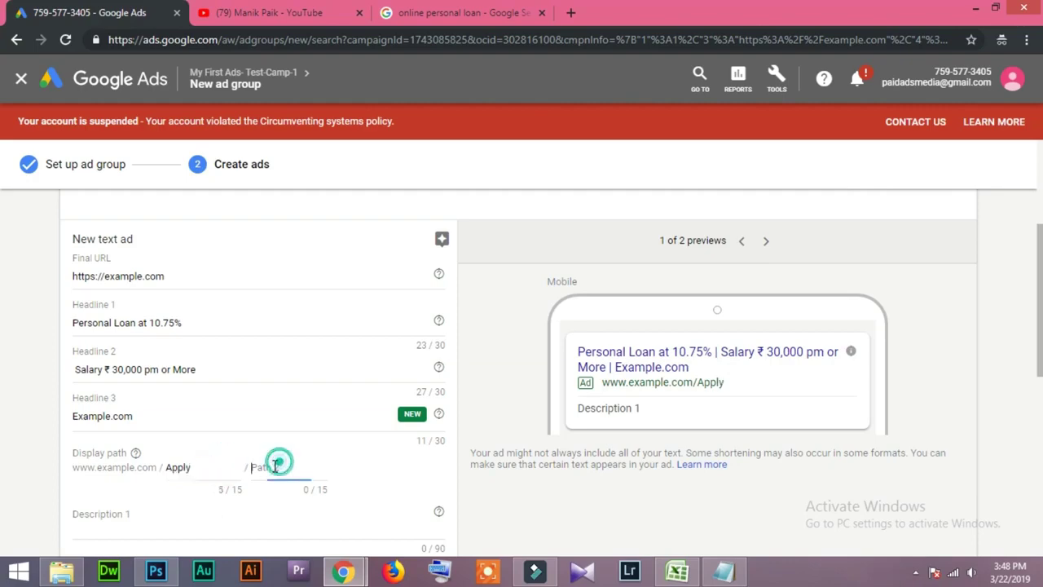
{"action": "type", "text": "Online"}
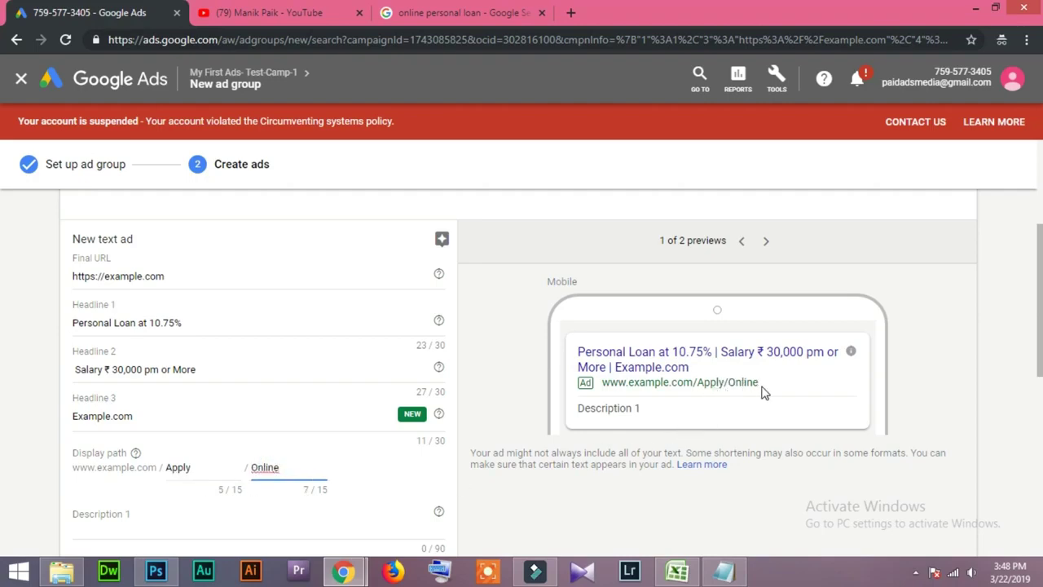
Step: Change Path 1 of the display path to Apply-Online and clear Path 2
{"action": "left_click", "coordinate": [202, 472]}
{"action": "type", "text": "-Online"}
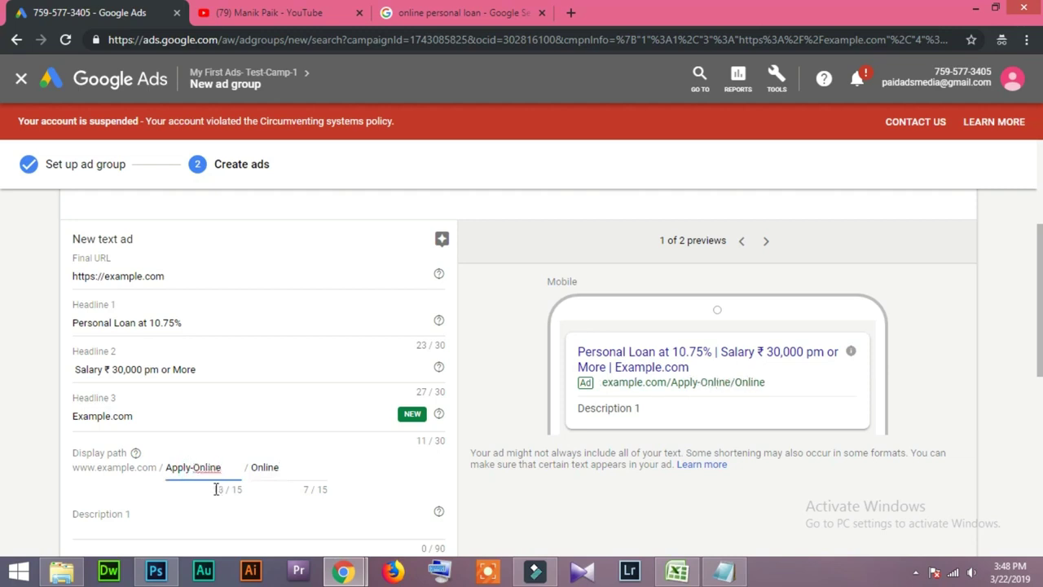
{"action": "double_click", "coordinate": [291, 471]}
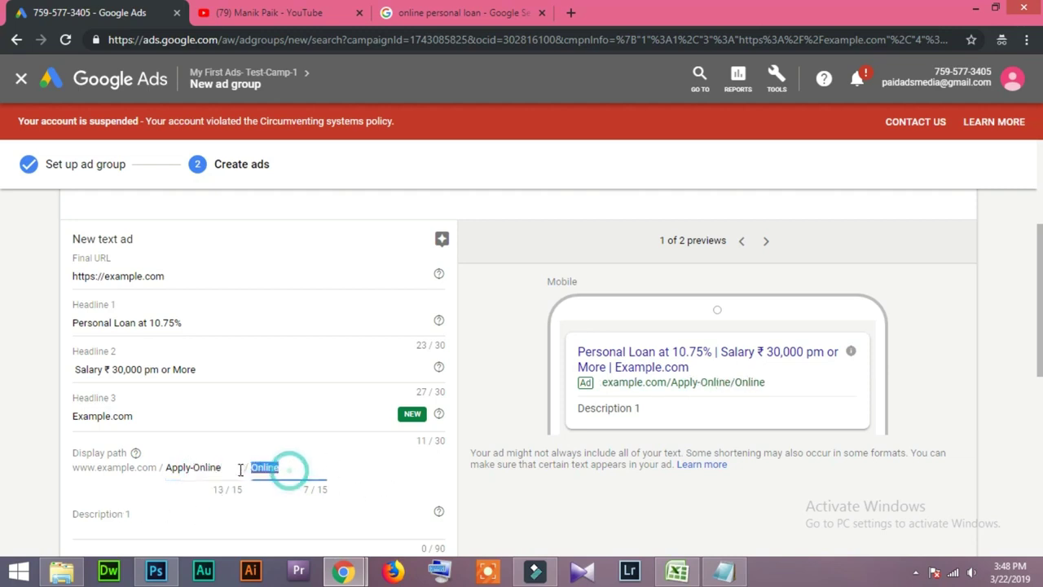
{"action": "key", "text": "BackSpace"}
{"action": "left_click", "coordinate": [11, 447]}
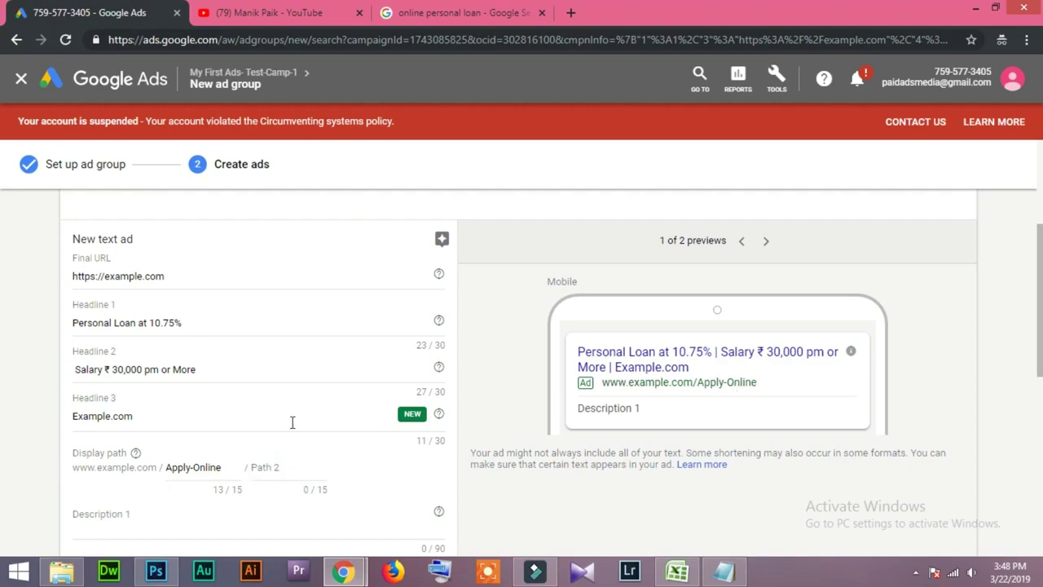
Step: Copy the IndiaLends ad's description, "Easy Online process. Instant Online Approval. Loans upto ₹35 Lacs. Apply Now!", from the Google results into Description 1
{"action": "scroll", "coordinate": [3, 427], "scroll_direction": "down", "scroll_amount": 2}
{"action": "left_click", "coordinate": [150, 376]}
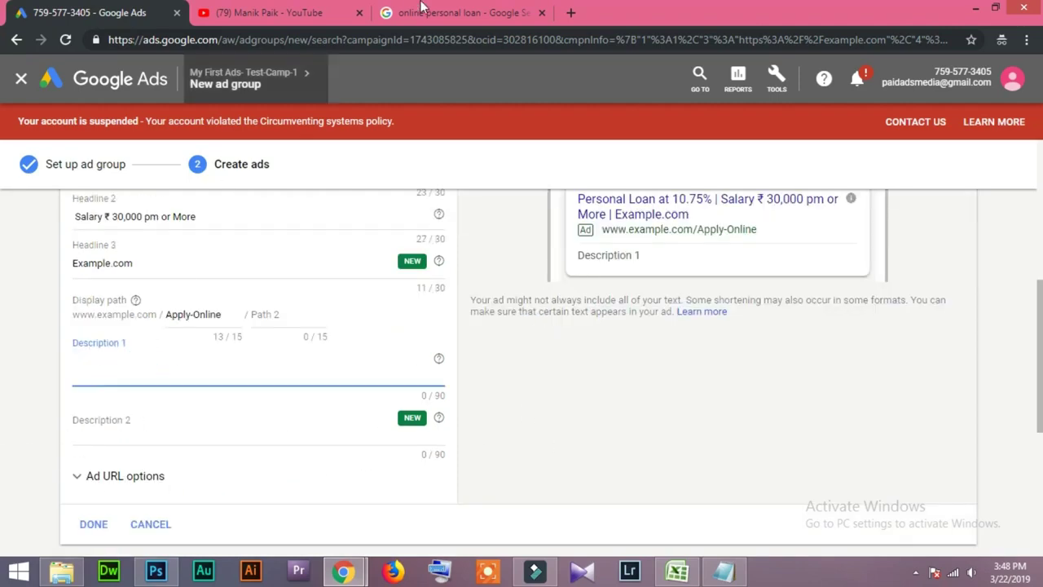
{"action": "left_click", "coordinate": [399, 12]}
{"action": "scroll", "coordinate": [3, 307], "scroll_direction": "up", "scroll_amount": 1}
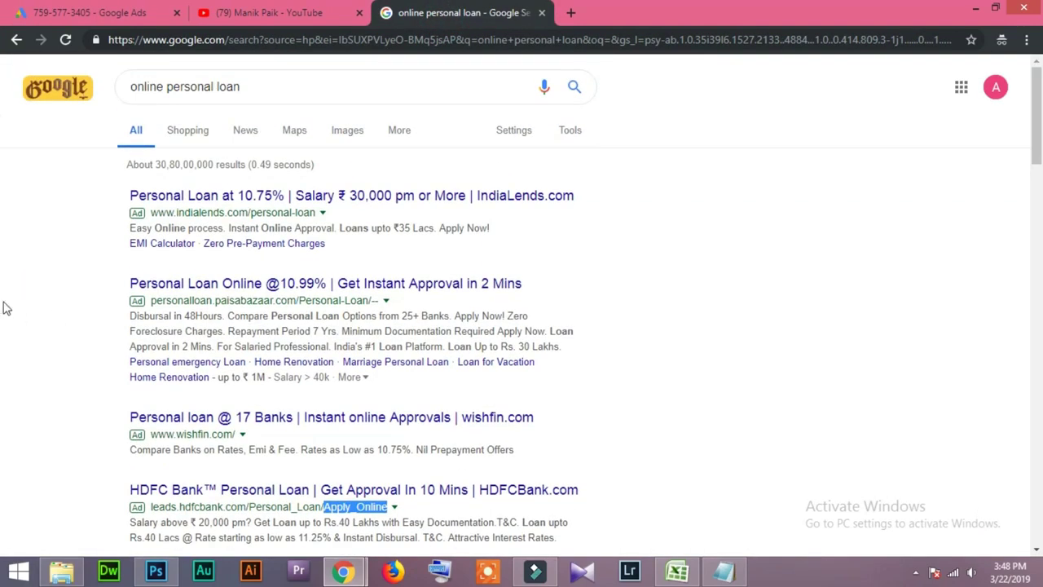
{"action": "left_click_drag", "start_coordinate": [129, 229], "coordinate": [494, 235]}
{"action": "key", "text": "ctrl+c"}
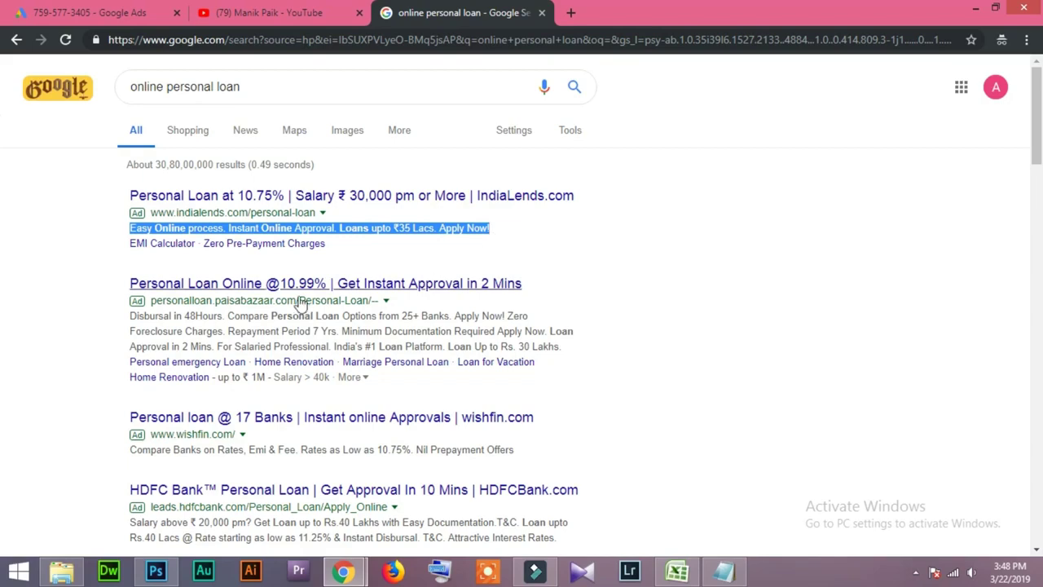
{"action": "key", "text": "ctrl+Tab"}
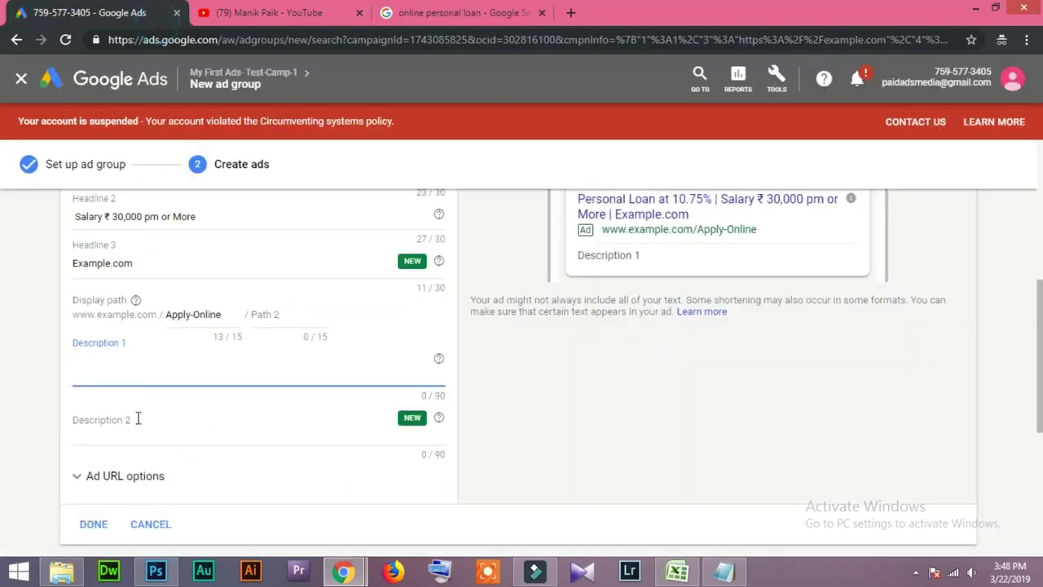
{"action": "key", "text": "ctrl+v"}
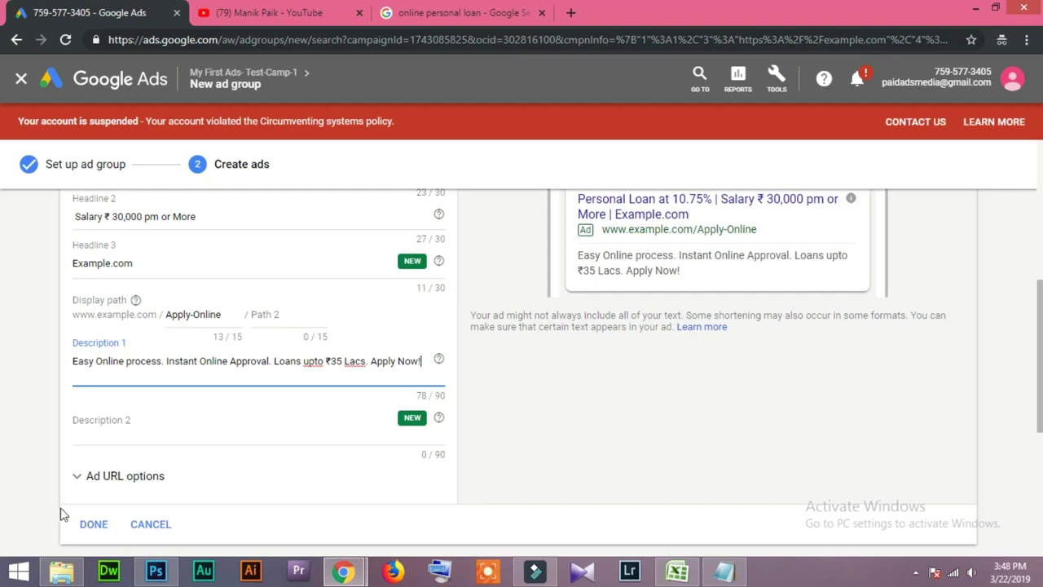
Step: Review the tracking template and final URL suffix fields in the Ad URL options, and collapse the section
{"action": "left_click", "coordinate": [78, 479]}
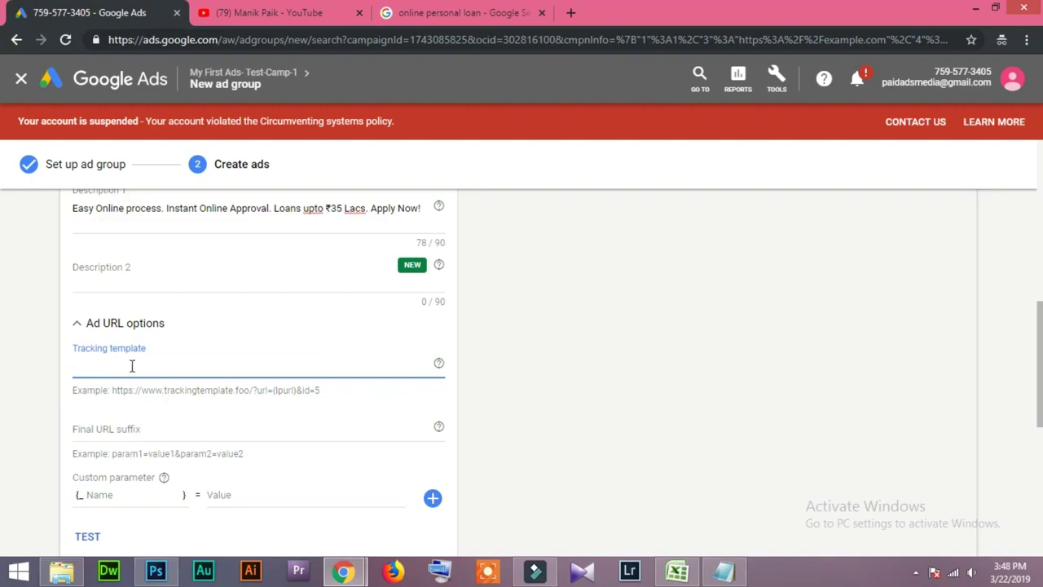
{"action": "left_click", "coordinate": [115, 432]}
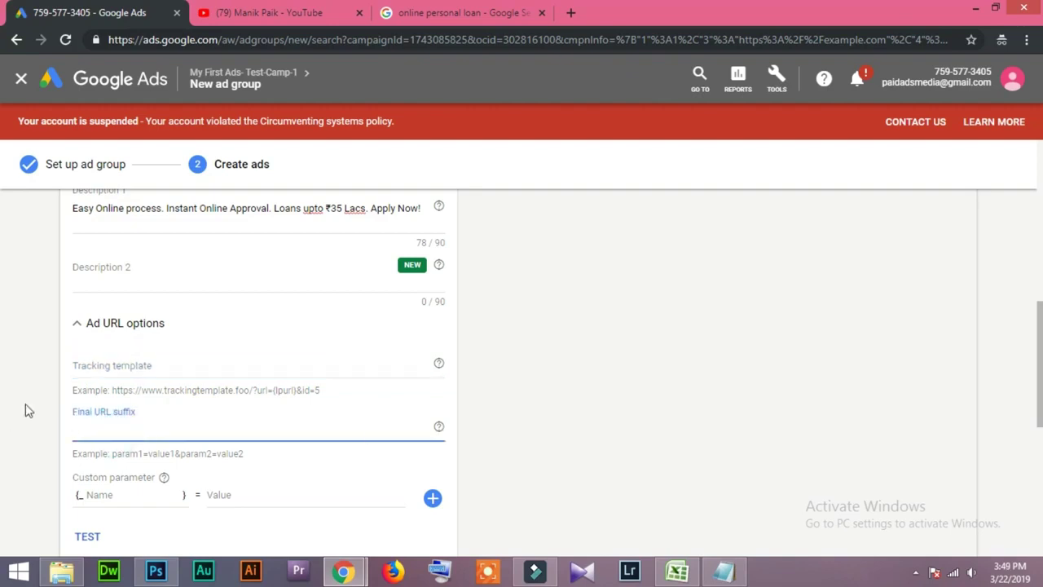
{"action": "left_click", "coordinate": [78, 323]}
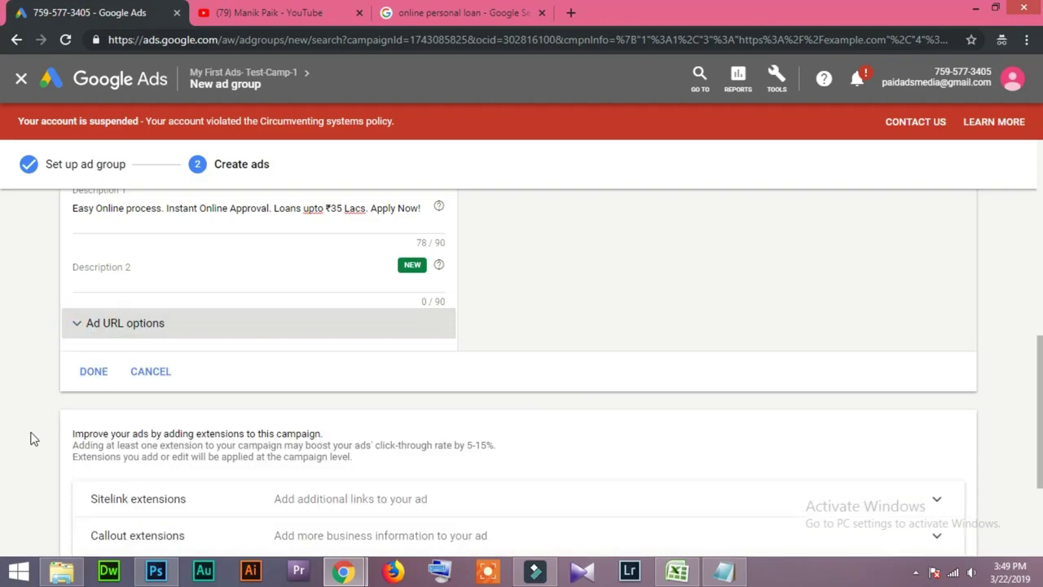
Step: View the desktop preview of the text ad and finish creating the ad
{"action": "scroll", "coordinate": [645, 420], "scroll_direction": "down", "scroll_amount": 2}
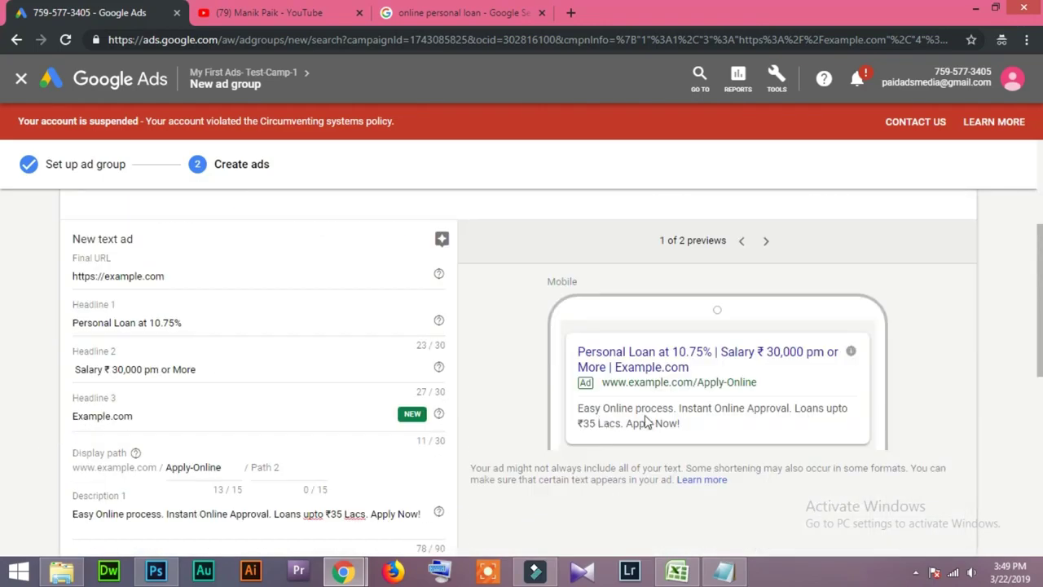
{"action": "left_click", "coordinate": [767, 240]}
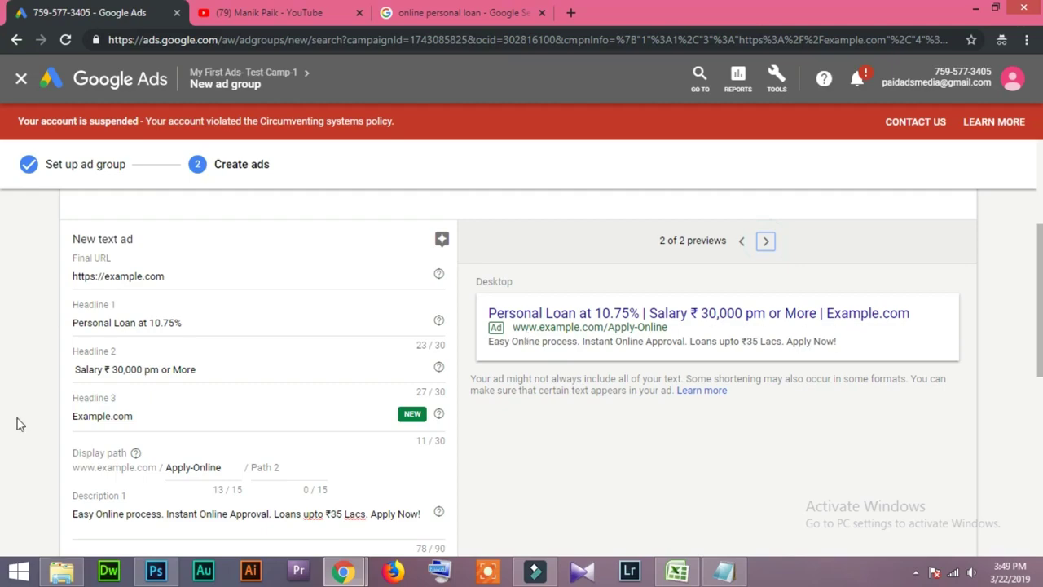
{"action": "scroll", "coordinate": [5, 428], "scroll_direction": "down", "scroll_amount": 3}
{"action": "left_click", "coordinate": [88, 457]}
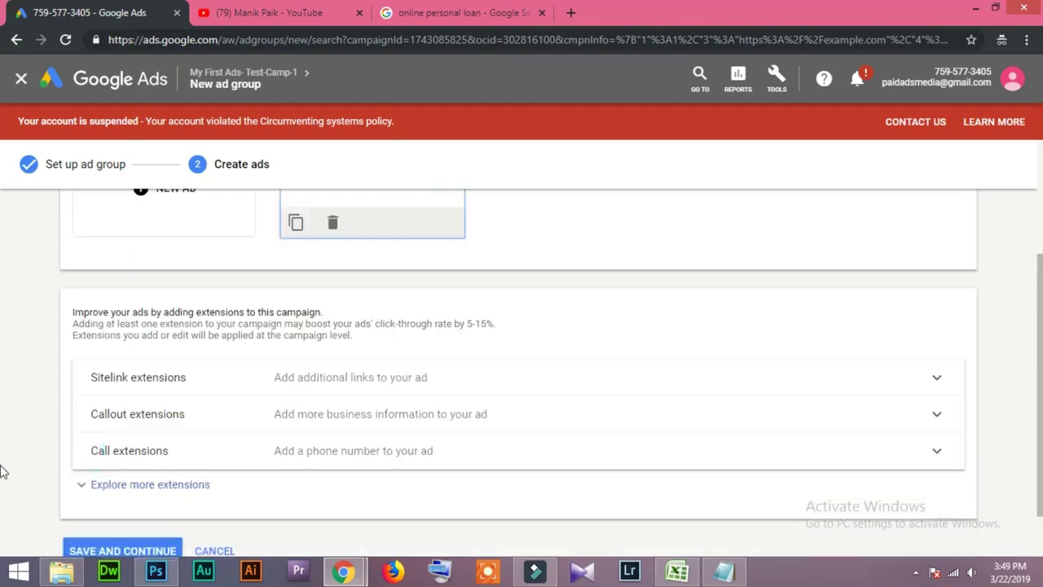
Step: Review the finished ad and the available extensions, and examine the sitelinks beneath the IndiaLends ad in the Google results
{"action": "scroll", "coordinate": [5, 461], "scroll_direction": "up", "scroll_amount": 2}
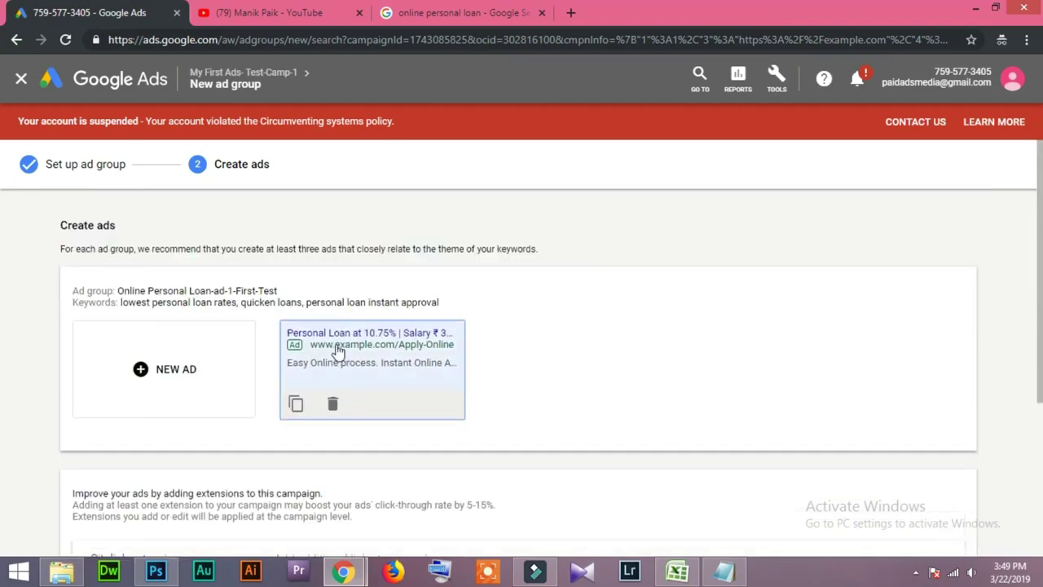
{"action": "scroll", "coordinate": [3, 425], "scroll_direction": "down", "scroll_amount": 2}
{"action": "scroll", "coordinate": [2, 427], "scroll_direction": "down", "scroll_amount": 2}
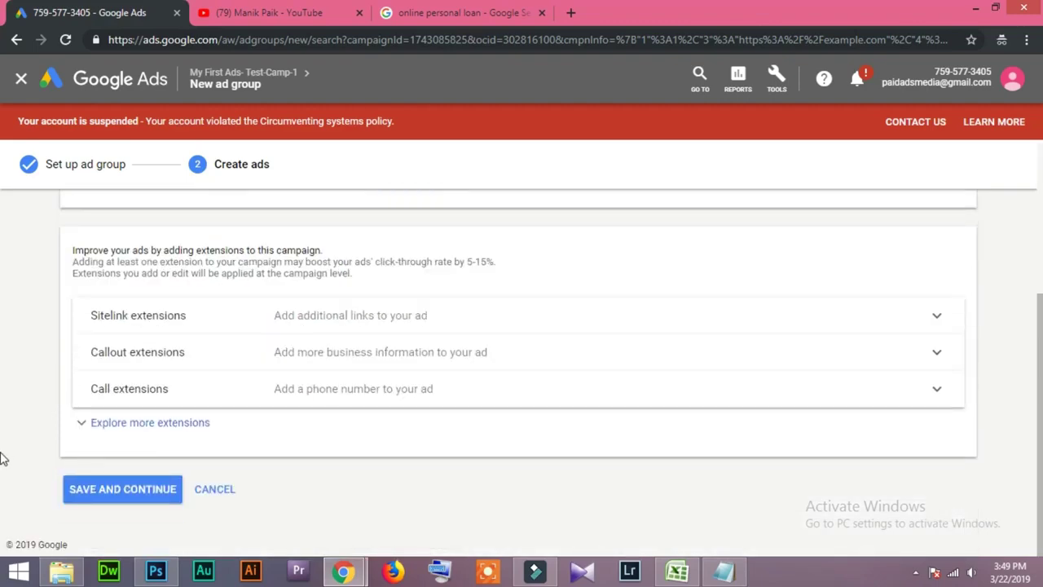
{"action": "left_click", "coordinate": [453, 12]}
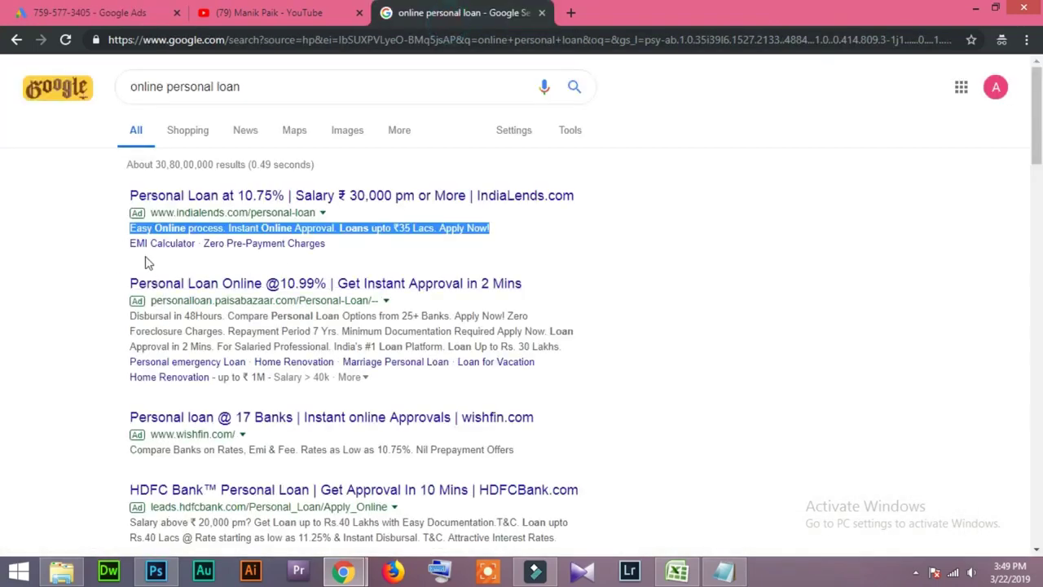
{"action": "left_click", "coordinate": [124, 255]}
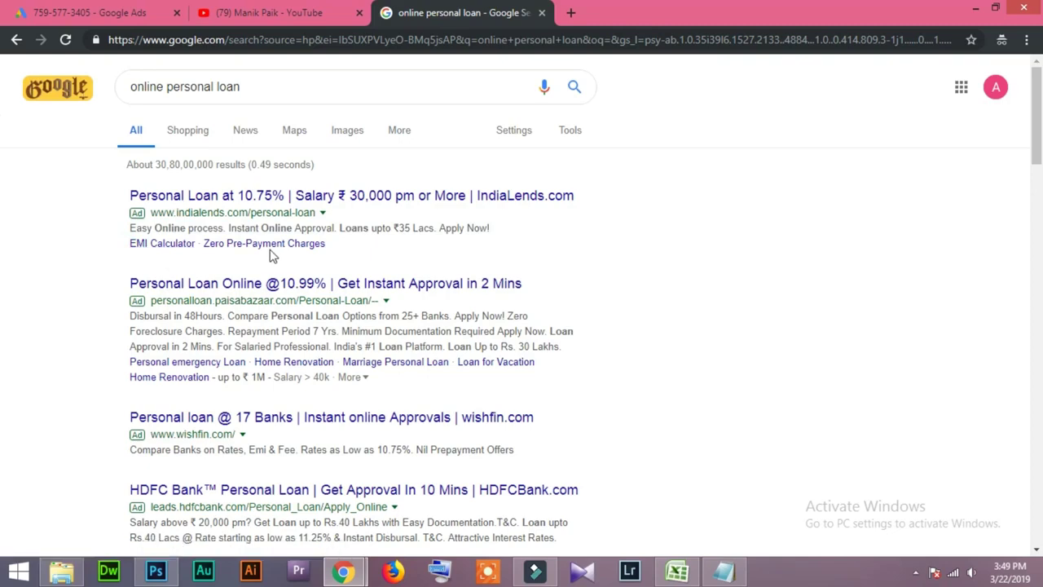
{"action": "left_click_drag", "start_coordinate": [346, 249], "coordinate": [128, 246]}
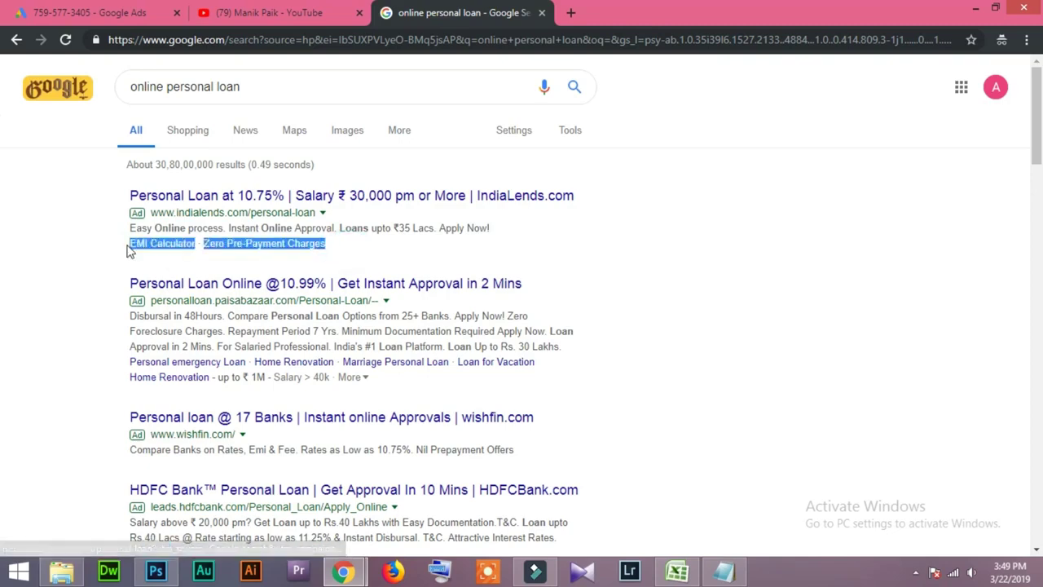
{"action": "left_click", "coordinate": [98, 268]}
{"action": "left_click", "coordinate": [92, 12]}
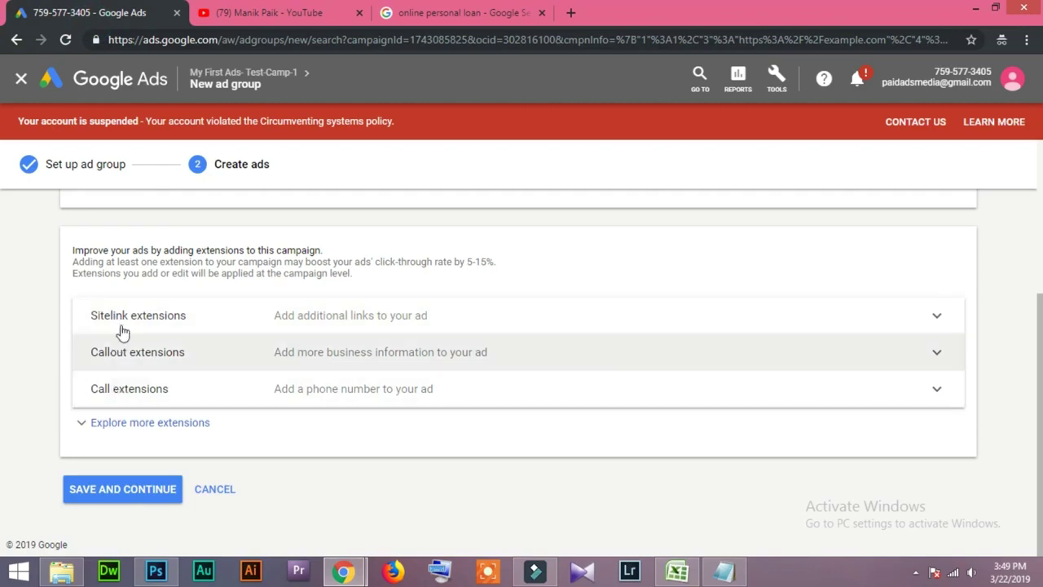
Step: Start a new sitelink extension and copy "EMI Calculator" from the IndiaLends ad in the Google results as the Sitelink 1 text
{"action": "left_click", "coordinate": [123, 315]}
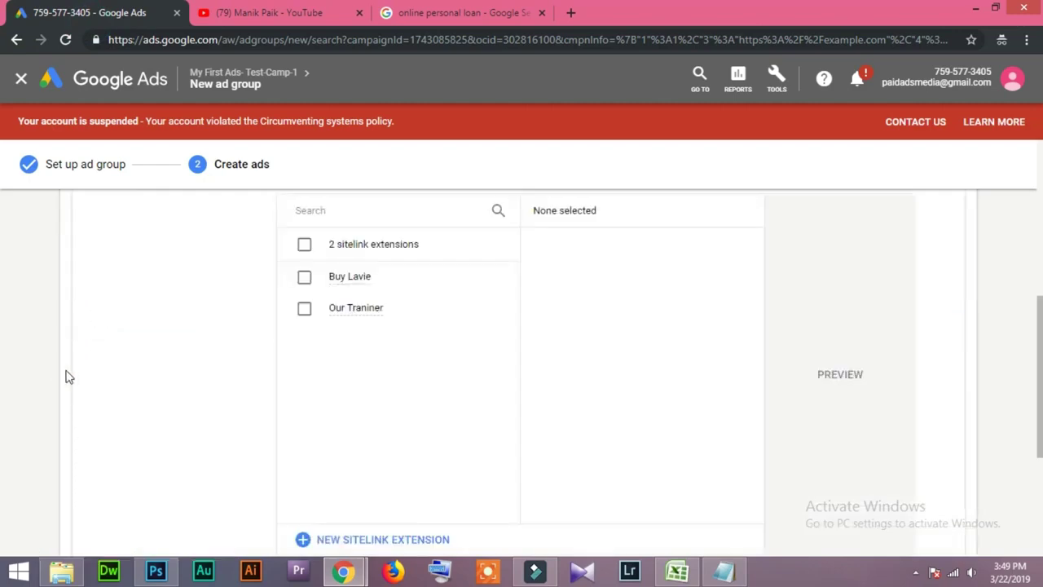
{"action": "scroll", "coordinate": [298, 359], "scroll_direction": "down", "scroll_amount": 2}
{"action": "left_click", "coordinate": [356, 393]}
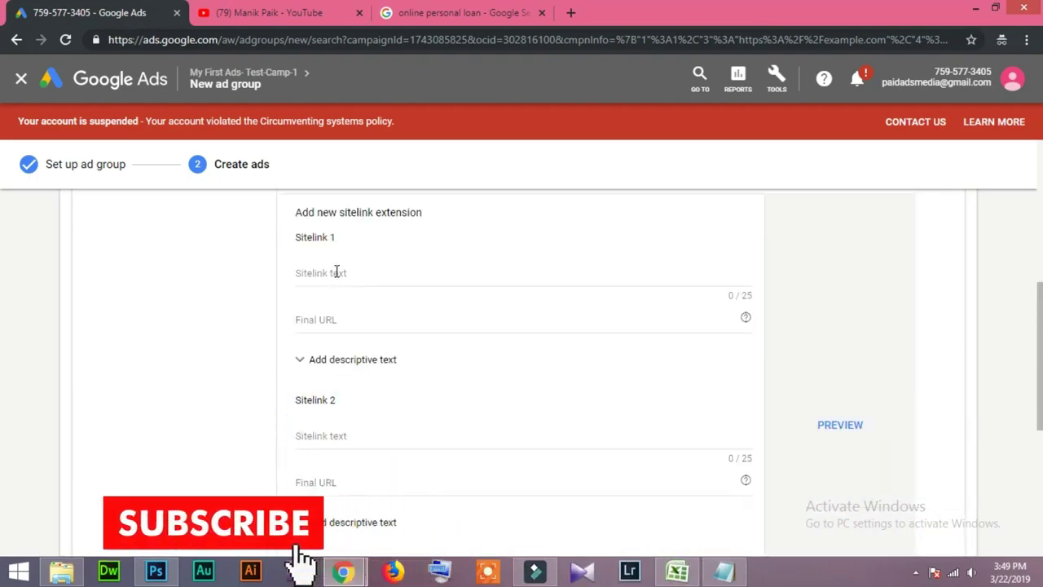
{"action": "left_click", "coordinate": [337, 271]}
{"action": "key", "text": "ctrl+shift+Tab"}
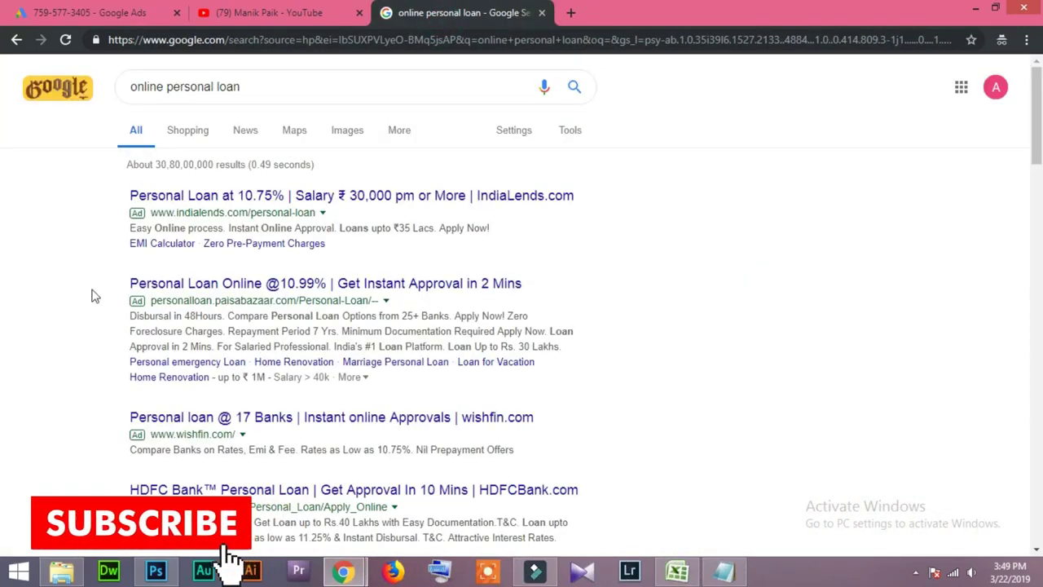
{"action": "left_click_drag", "start_coordinate": [114, 254], "coordinate": [103, 236]}
{"action": "left_click", "coordinate": [102, 274]}
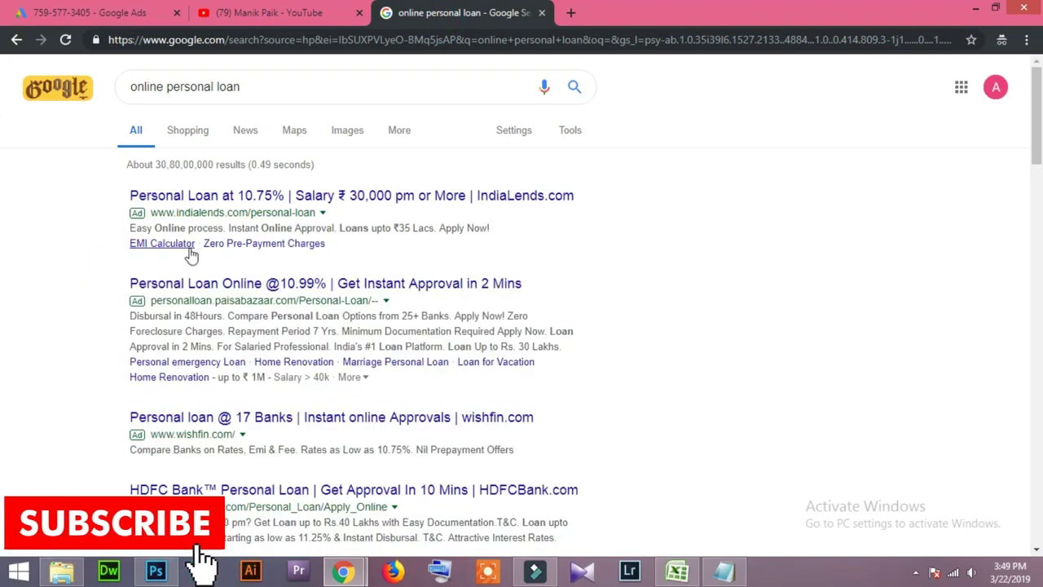
{"action": "left_click_drag", "start_coordinate": [200, 247], "coordinate": [137, 258]}
{"action": "key", "text": "ctrl+c"}
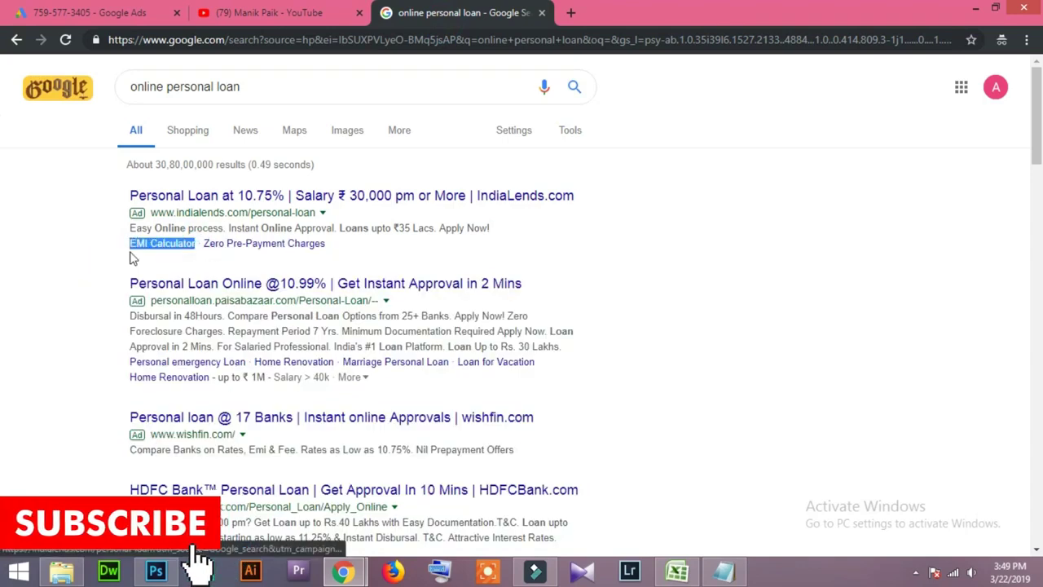
{"action": "key", "text": "ctrl+Tab"}
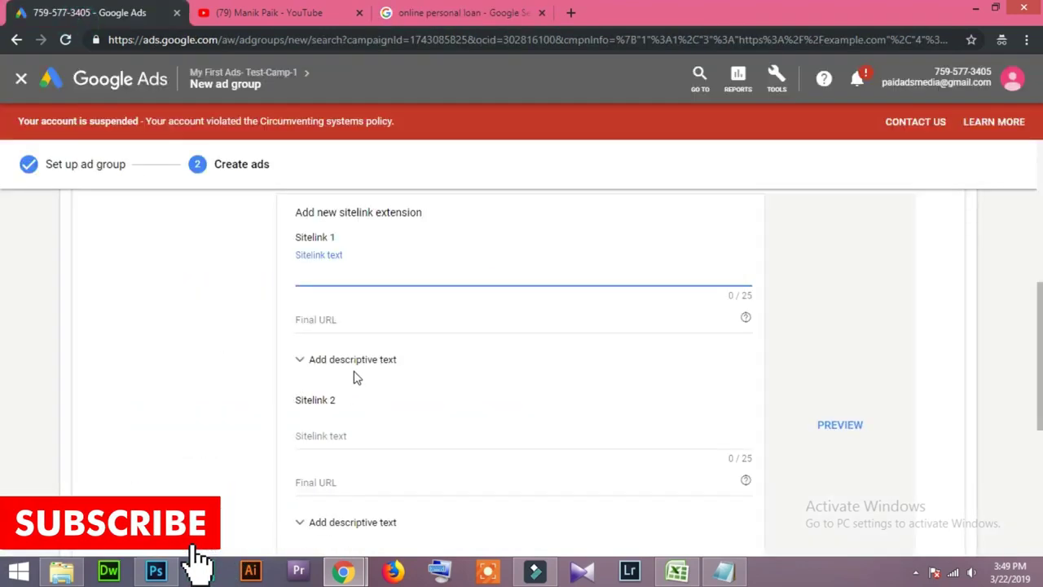
{"action": "key", "text": "ctrl+v"}
{"action": "left_click", "coordinate": [336, 324]}
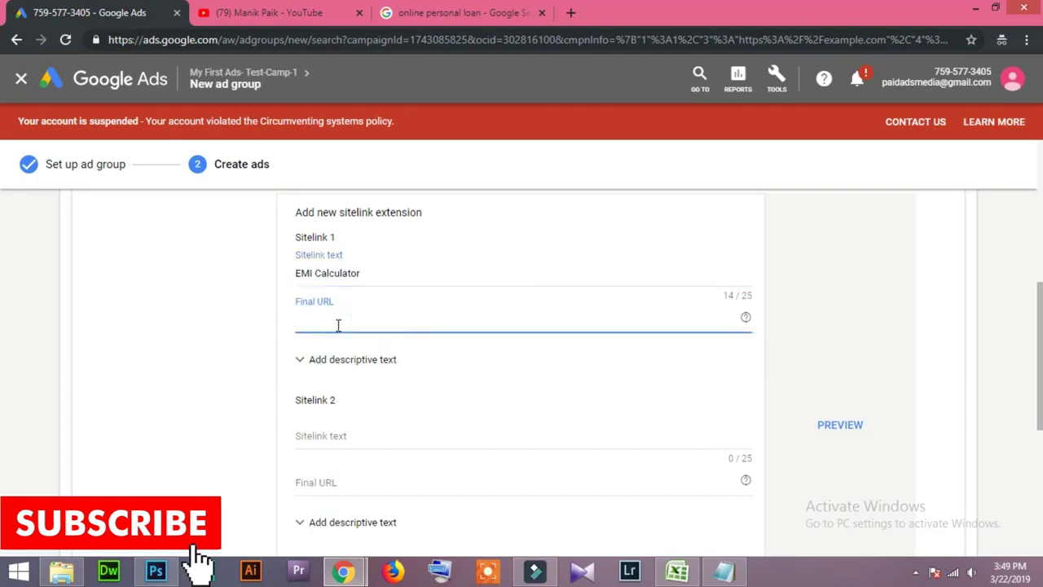
{"action": "key", "text": "ctrl+shift+Tab"}
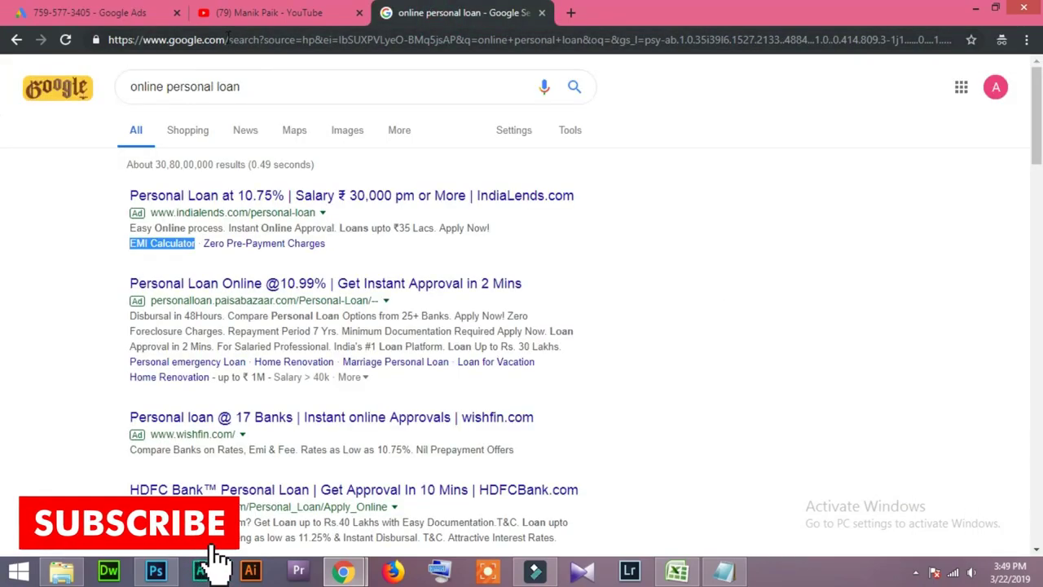
{"action": "left_click", "coordinate": [229, 38]}
{"action": "left_click", "coordinate": [122, 15]}
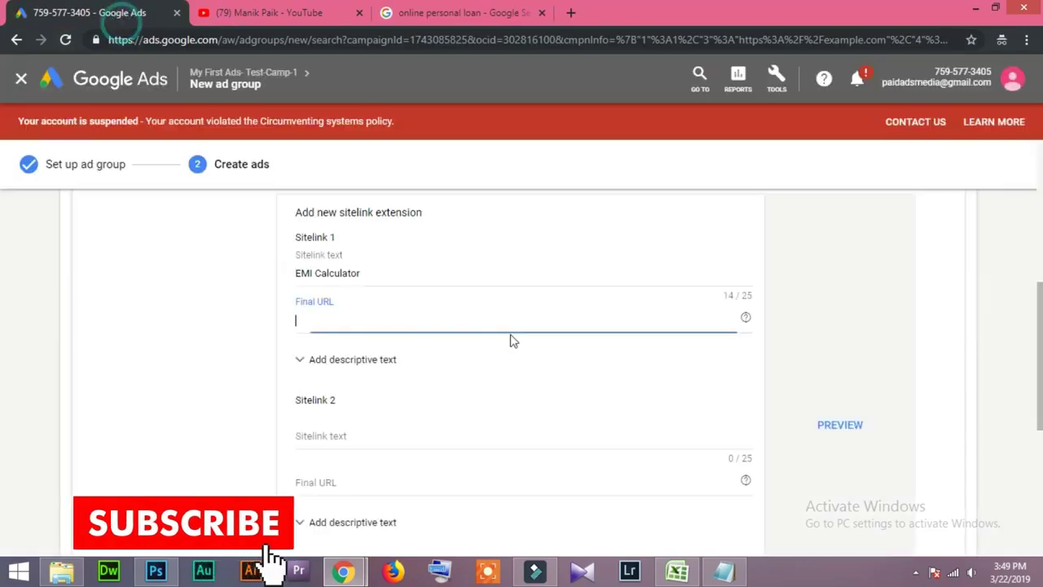
{"action": "type", "text": "https://www.google.com"}
{"action": "left_click", "coordinate": [168, 380]}
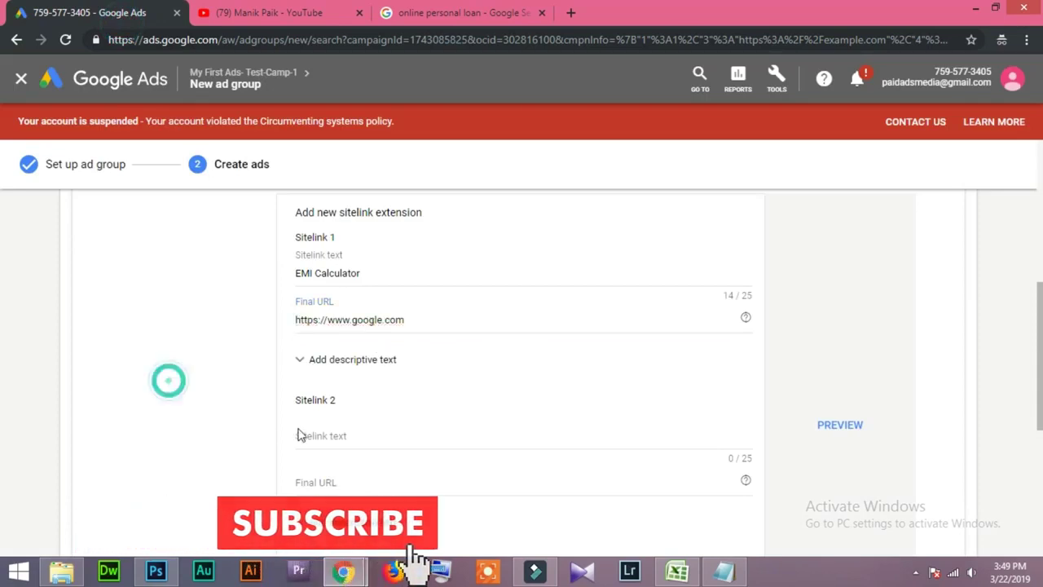
Step: Copy "Zero Pre-Payment Charges" from the IndiaLends ad in the Google results into the Sitelink 2 text
{"action": "left_click", "coordinate": [302, 434]}
{"action": "left_click", "coordinate": [447, 14]}
{"action": "left_click", "coordinate": [33, 295]}
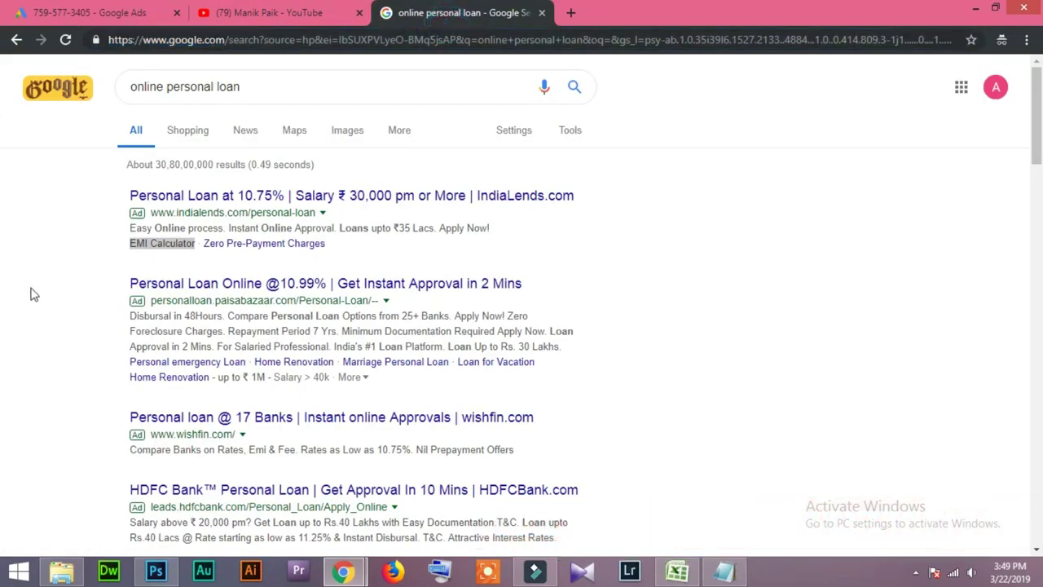
{"action": "left_click_drag", "start_coordinate": [337, 243], "coordinate": [217, 247]}
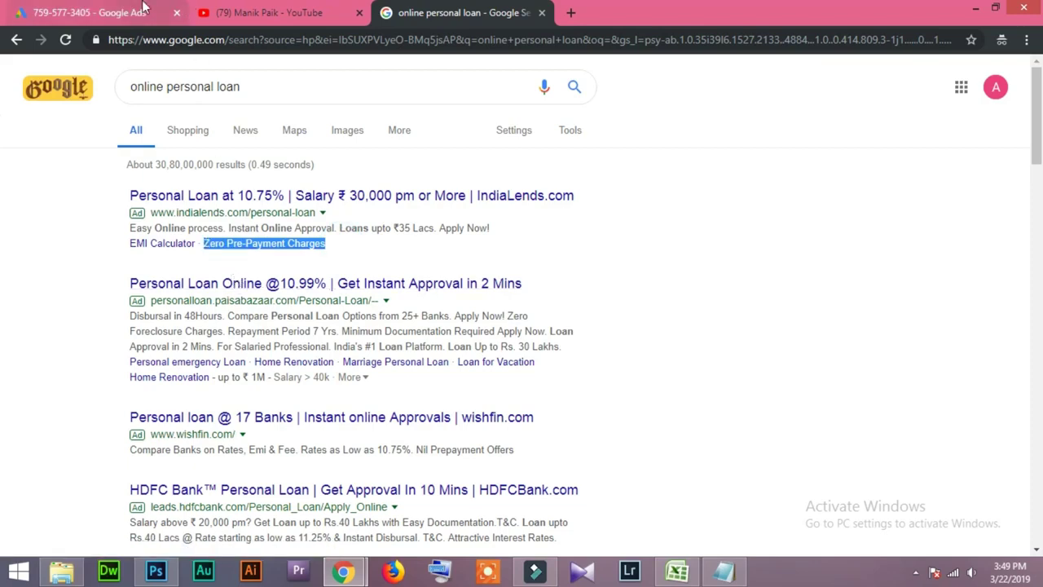
{"action": "left_click", "coordinate": [106, 13]}
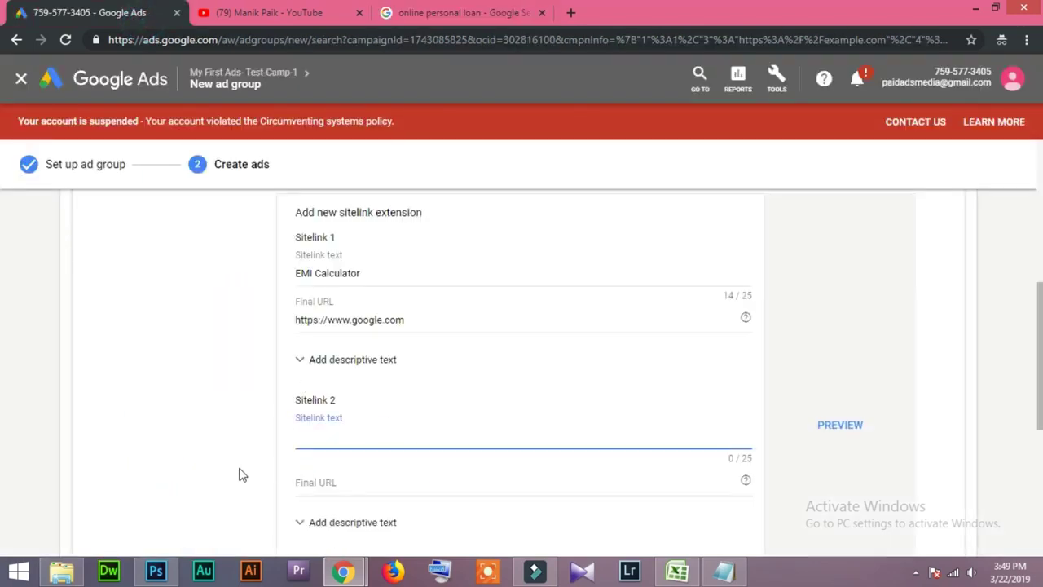
{"action": "type", "text": "Zero Pre-Payment Charges"}
{"action": "left_click", "coordinate": [202, 442]}
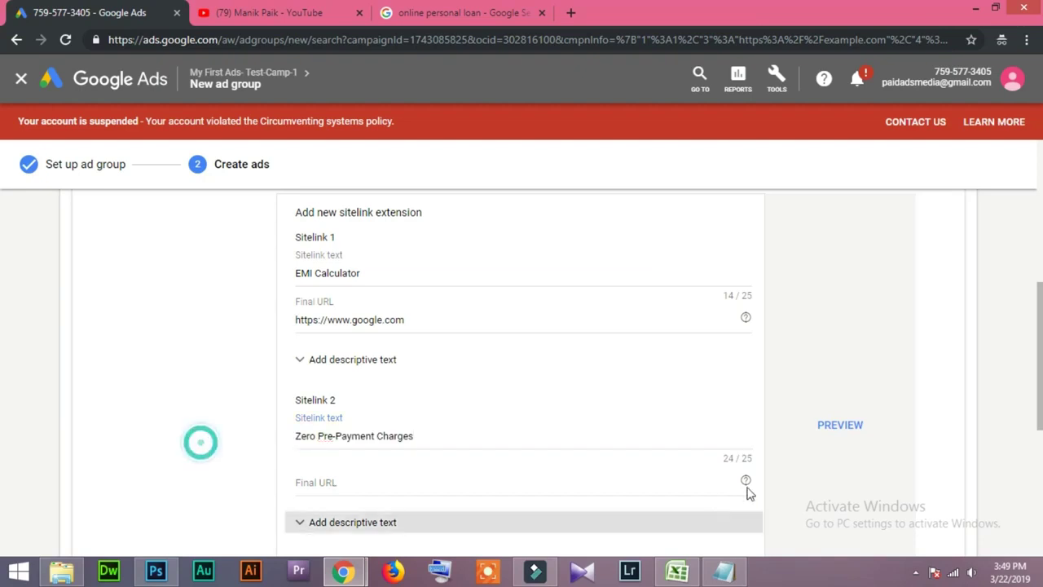
{"action": "left_click", "coordinate": [349, 480]}
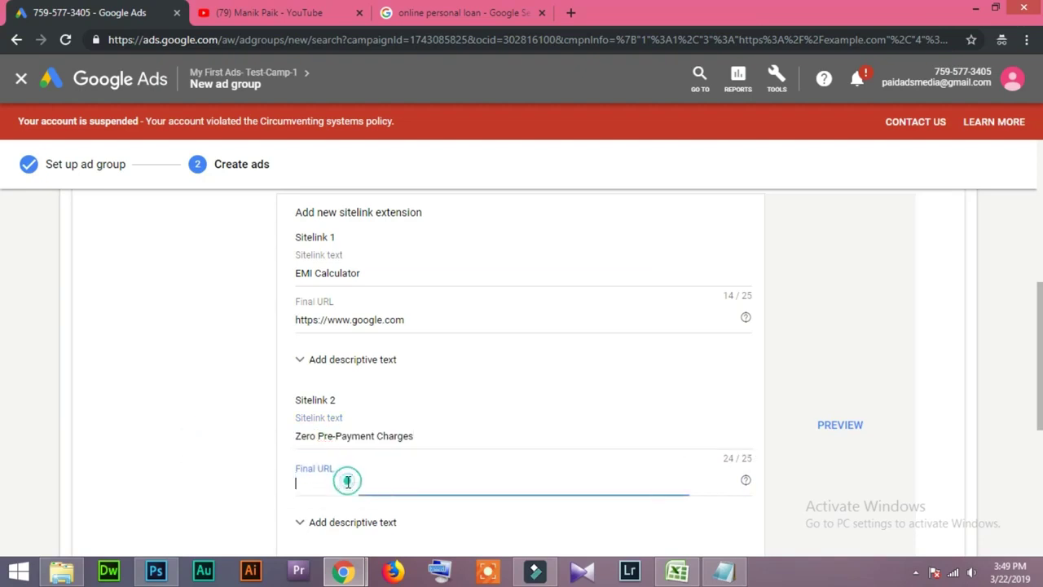
{"action": "left_click_drag", "start_coordinate": [427, 319], "coordinate": [235, 326]}
{"action": "key", "text": "ctrl+c"}
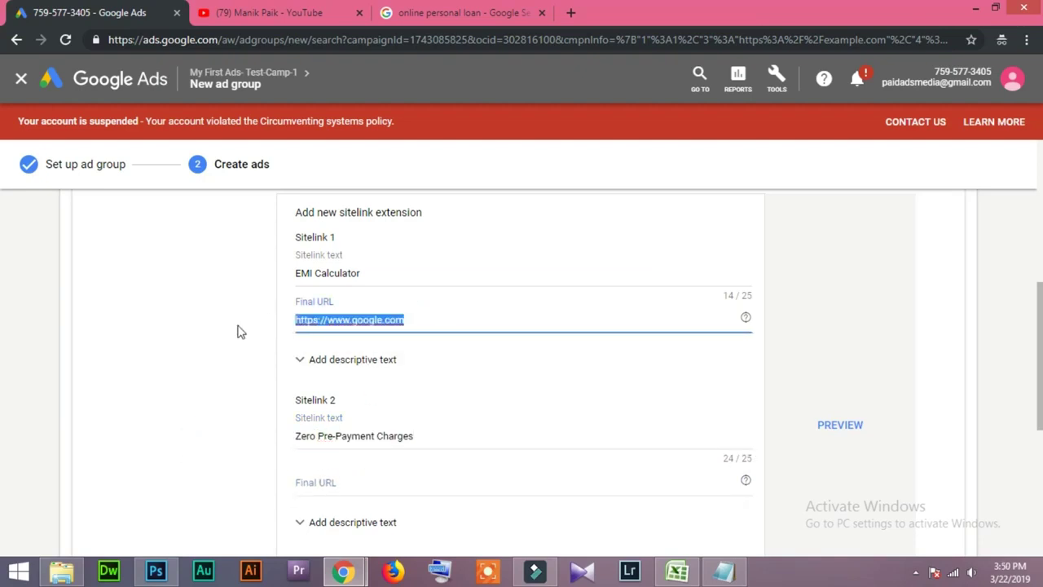
{"action": "left_click", "coordinate": [344, 487]}
{"action": "key", "text": "ctrl+v"}
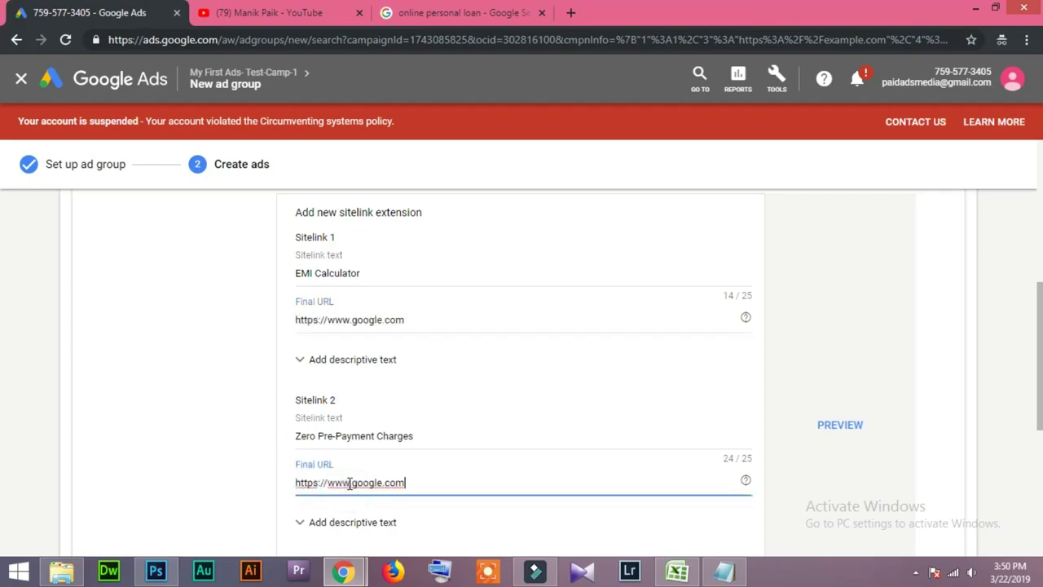
{"action": "scroll", "coordinate": [116, 435], "scroll_direction": "down", "scroll_amount": 1}
{"action": "scroll", "coordinate": [115, 435], "scroll_direction": "down", "scroll_amount": 1}
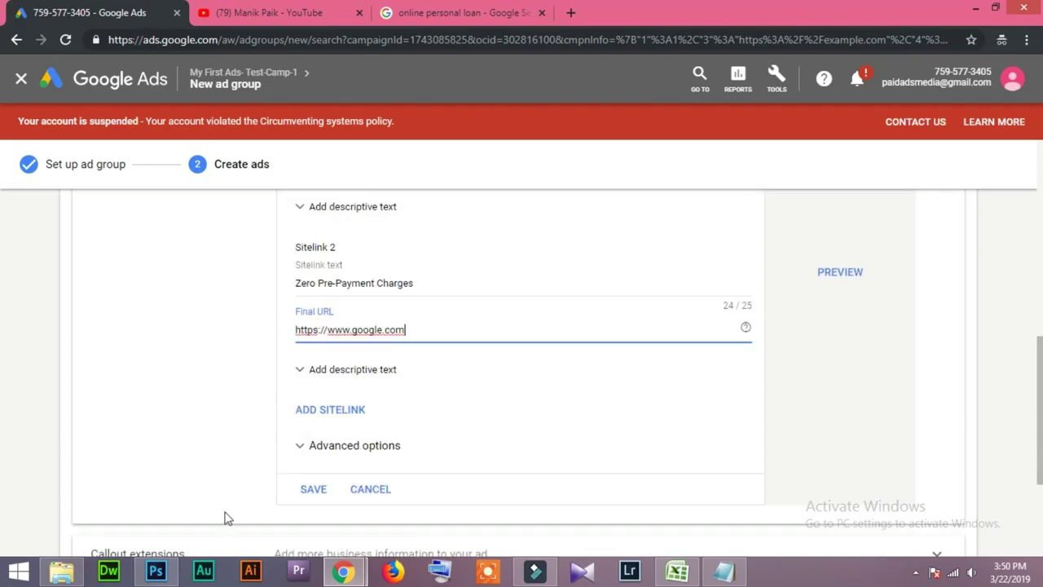
Step: Save the EMI Calculator and Zero Pre-Payment Charges sitelink extensions without adding sitelink descriptions
{"action": "left_click", "coordinate": [316, 491]}
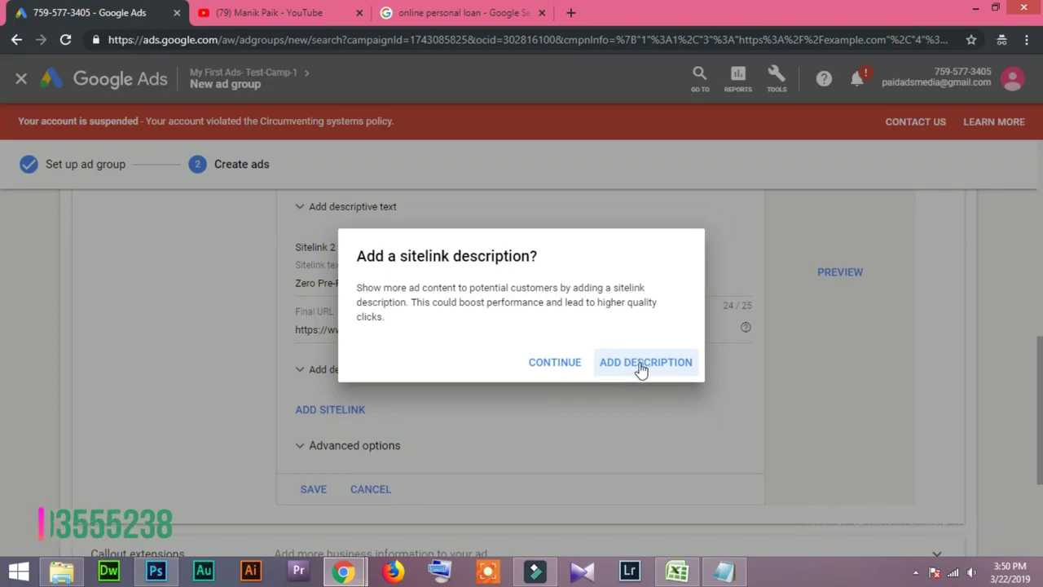
{"action": "left_click", "coordinate": [570, 364]}
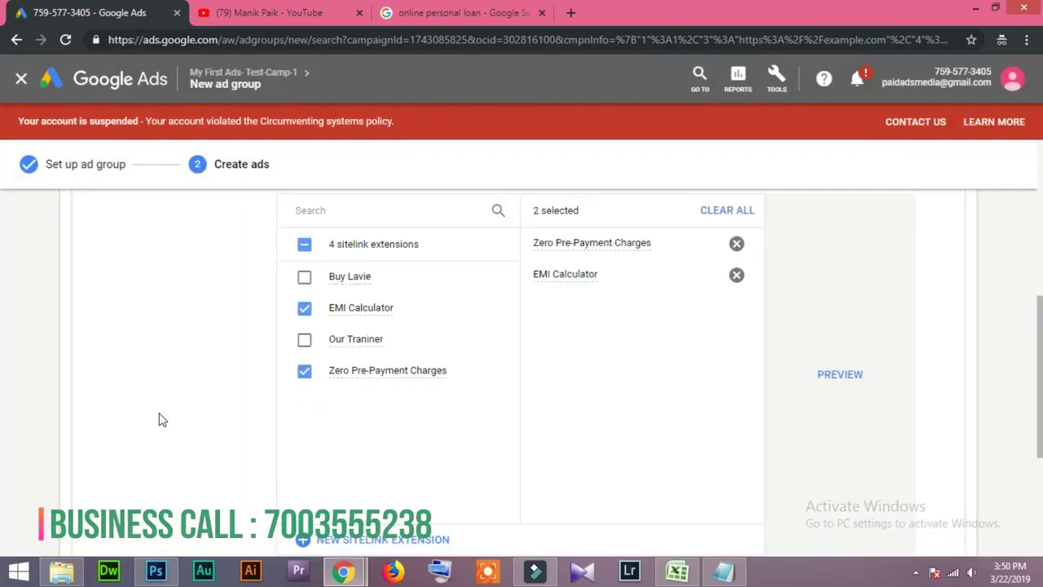
{"action": "scroll", "coordinate": [159, 419], "scroll_direction": "up", "scroll_amount": 2}
{"action": "scroll", "coordinate": [160, 419], "scroll_direction": "down", "scroll_amount": 2}
Step: Preview the selected sitelinks in the mobile and desktop versions of the ad, and hide the preview
{"action": "left_click", "coordinate": [827, 383]}
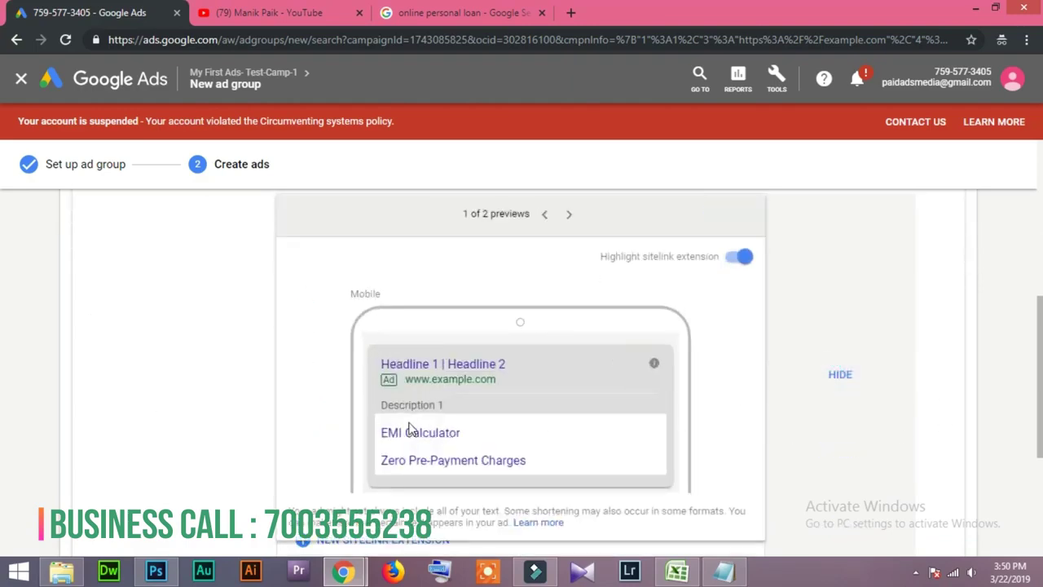
{"action": "left_click", "coordinate": [568, 214]}
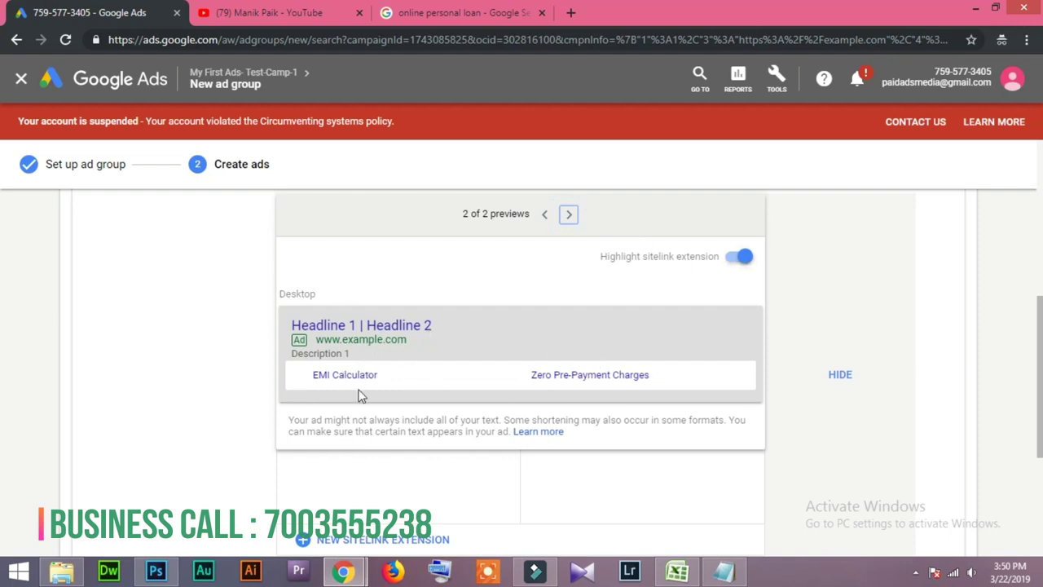
{"action": "left_click", "coordinate": [840, 375]}
Step: Save the ad group with its ads and extensions, and check the campaign's ad group list
{"action": "scroll", "coordinate": [151, 419], "scroll_direction": "down", "scroll_amount": 3}
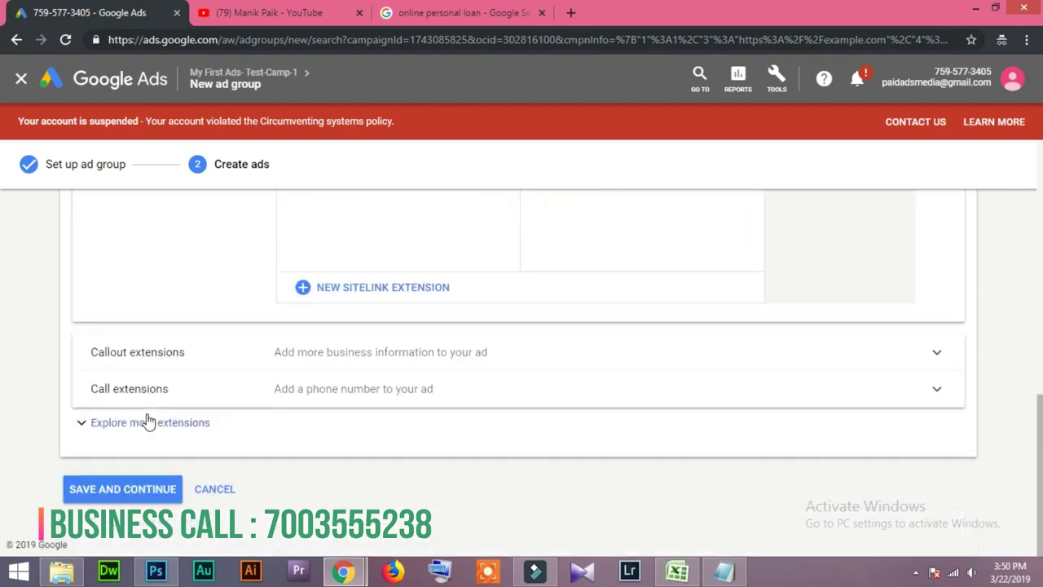
{"action": "left_click", "coordinate": [103, 496]}
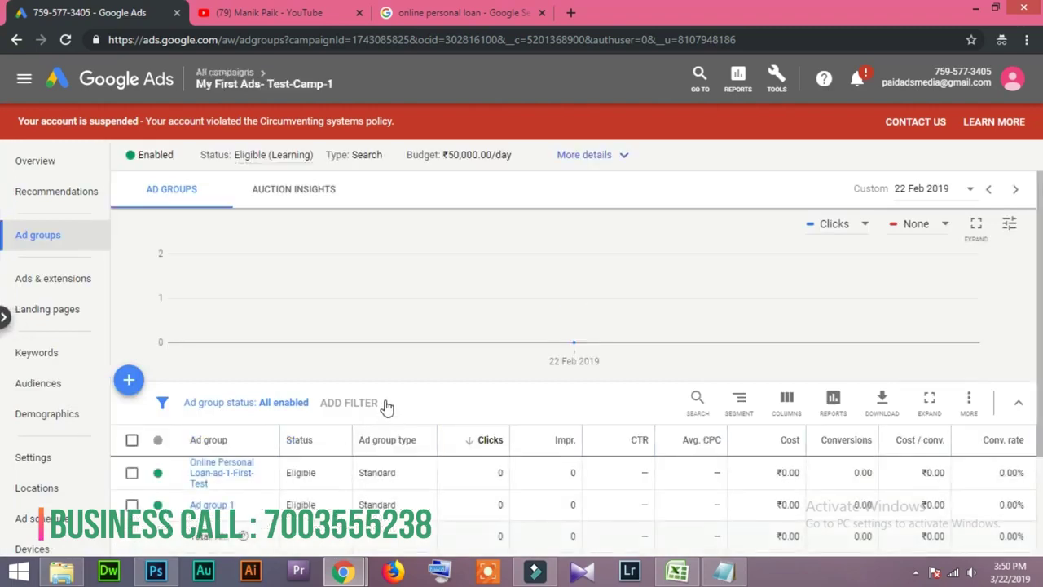
{"action": "scroll", "coordinate": [281, 367], "scroll_direction": "down", "scroll_amount": 2}
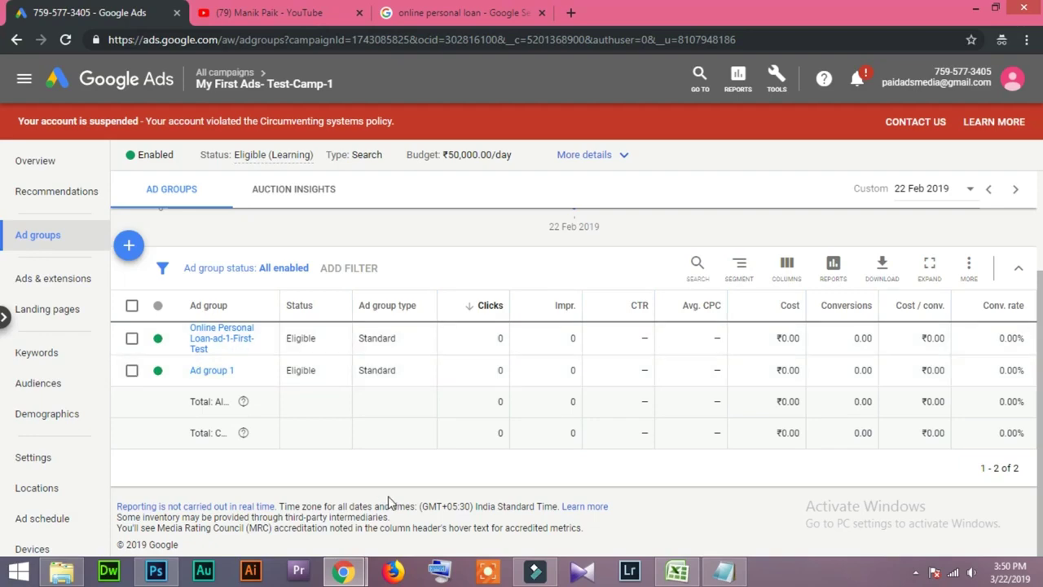
{"action": "left_click", "coordinate": [322, 476]}
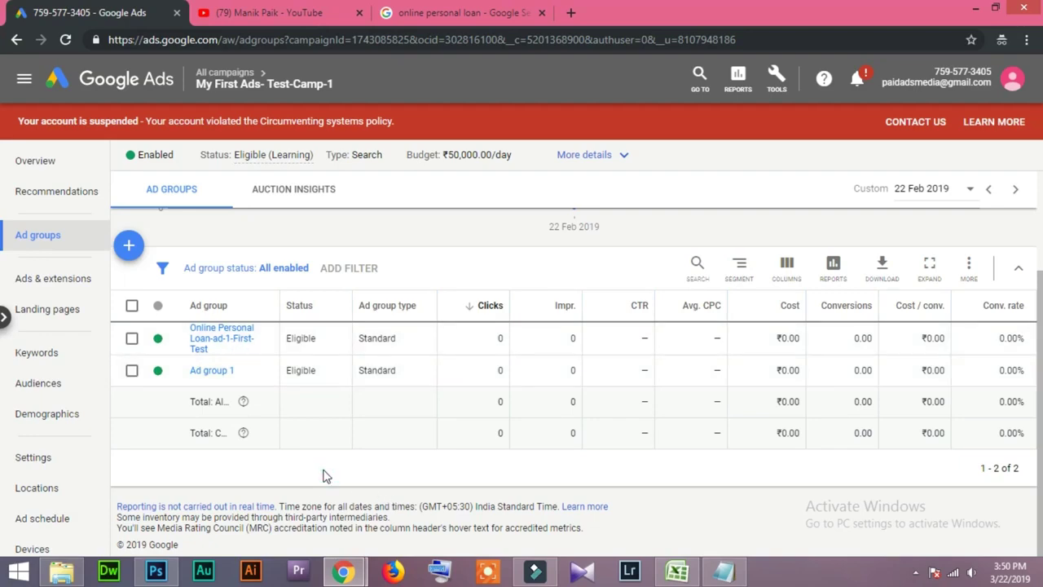